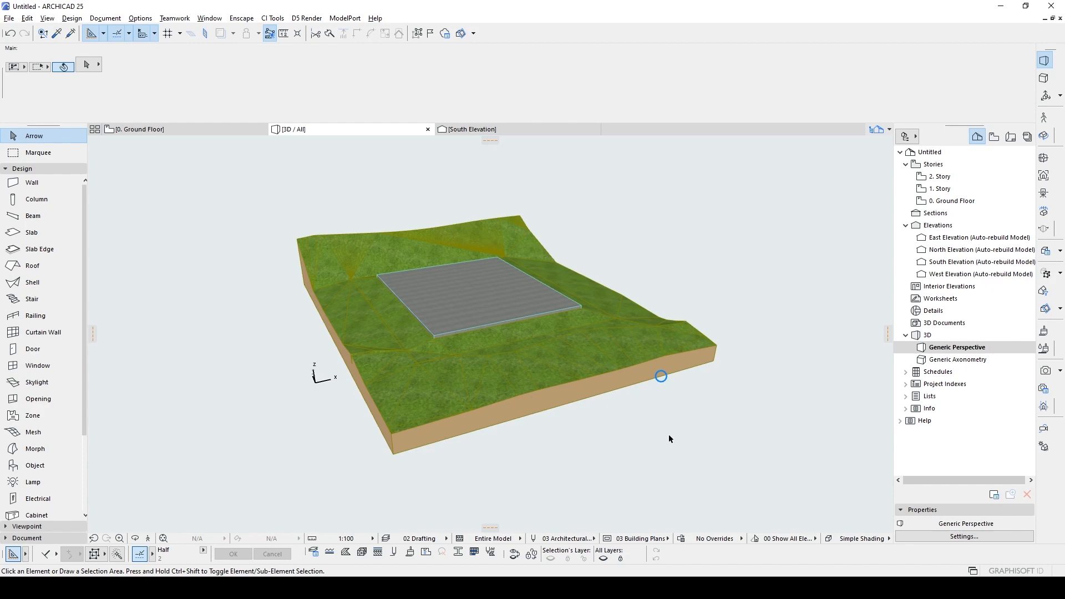
scroll(669, 436, down, 2)
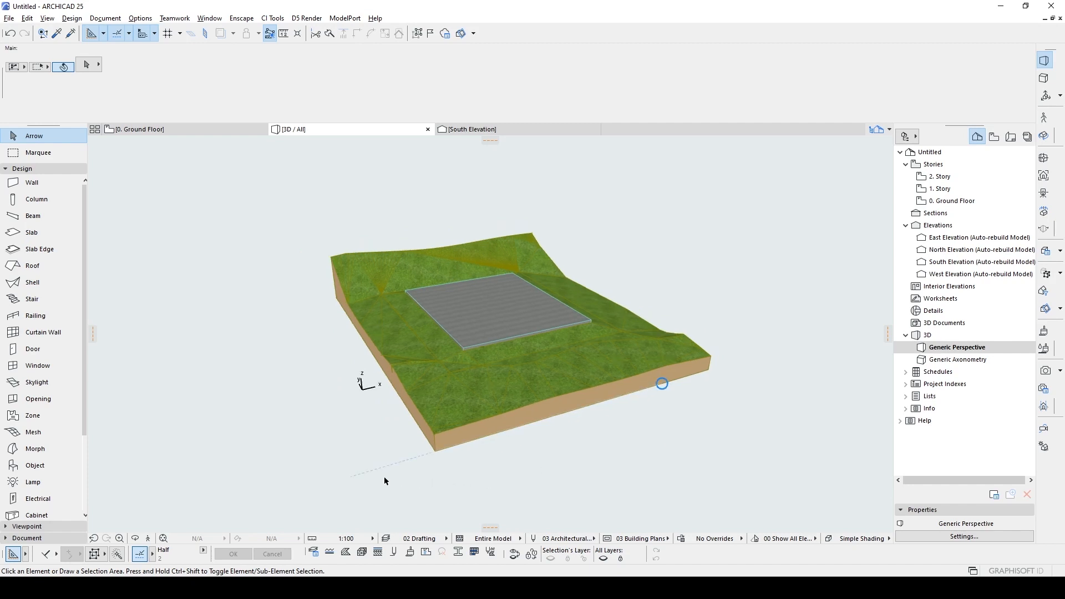
shift+middle_drag(353, 475, 414, 472)
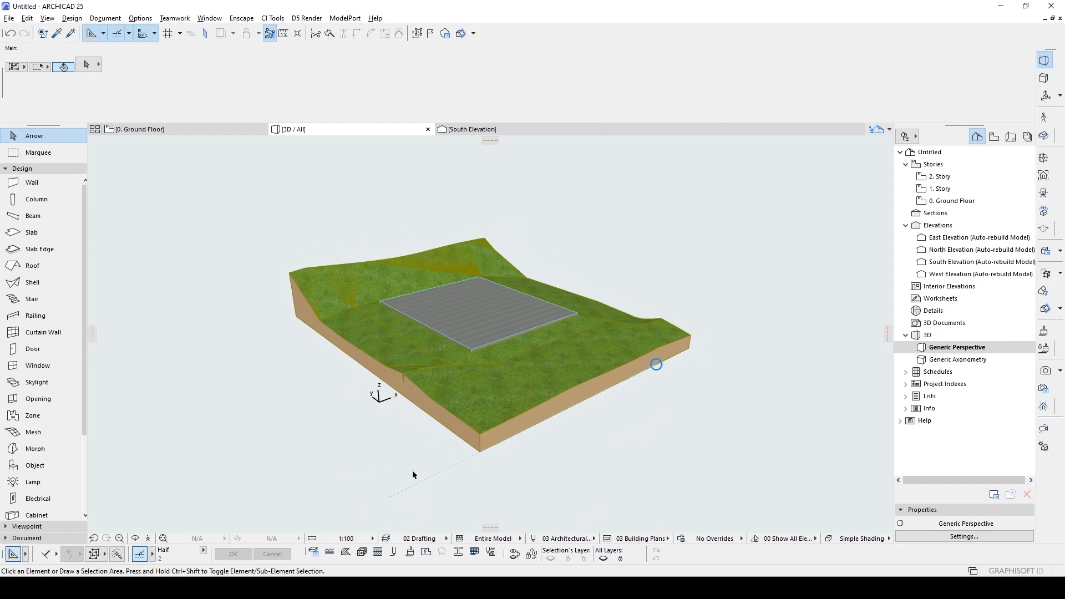
- On the ground floor plan, draw an irregular closed polygonal terrain mesh extending beyond the north, east and south elevation lines
key(F2)
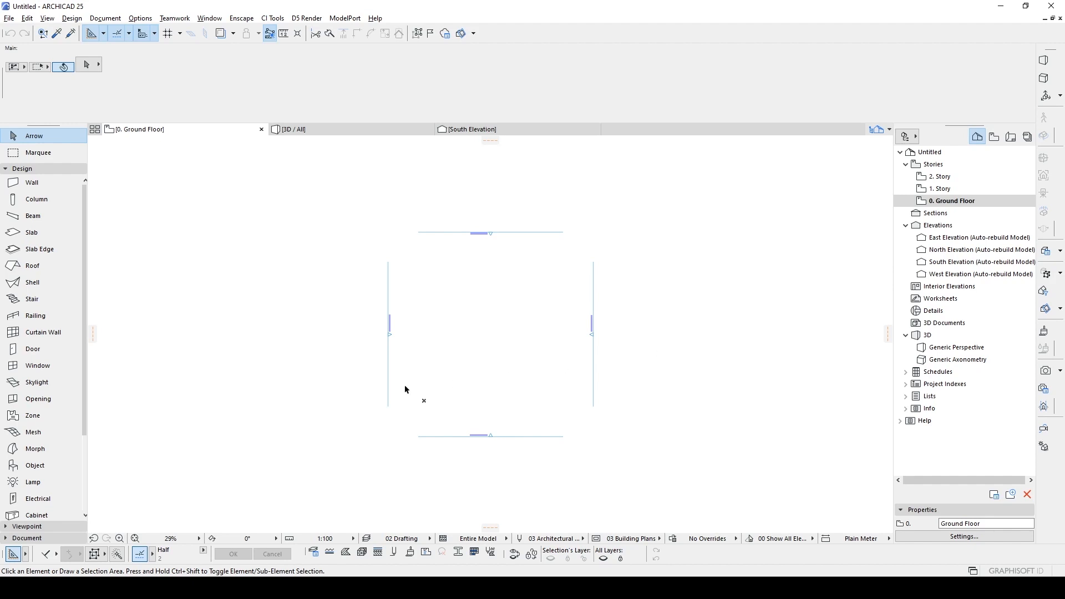
click(33, 432)
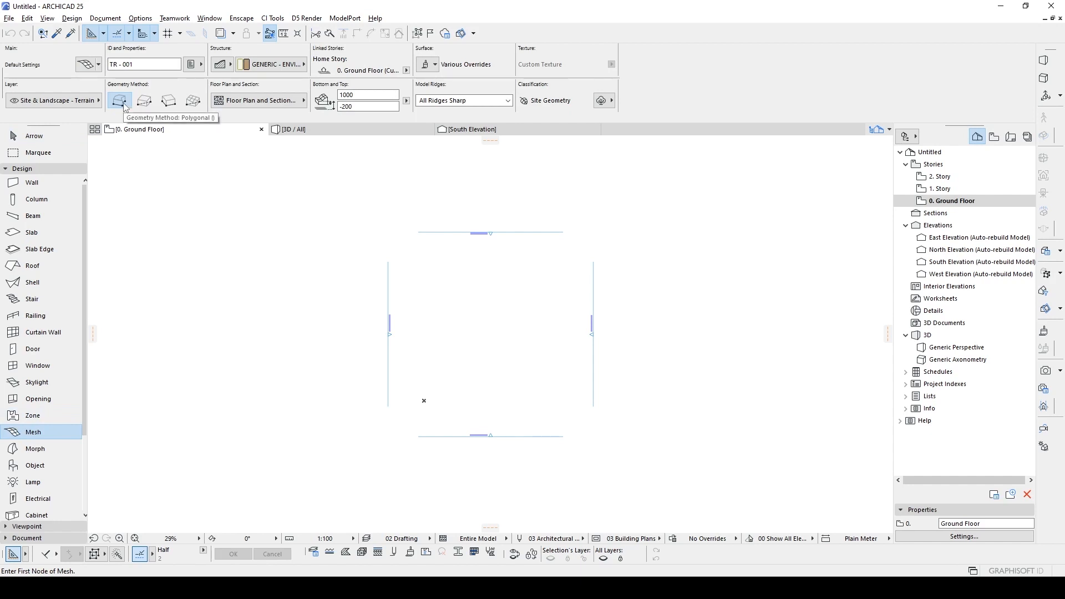
scroll(444, 336, up, 3)
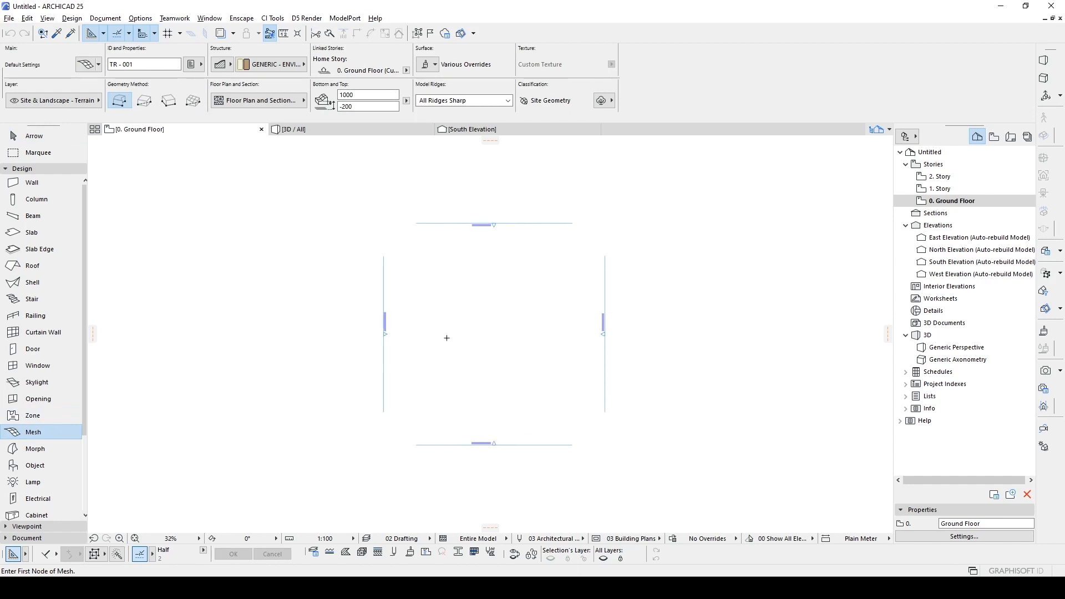
click(396, 446)
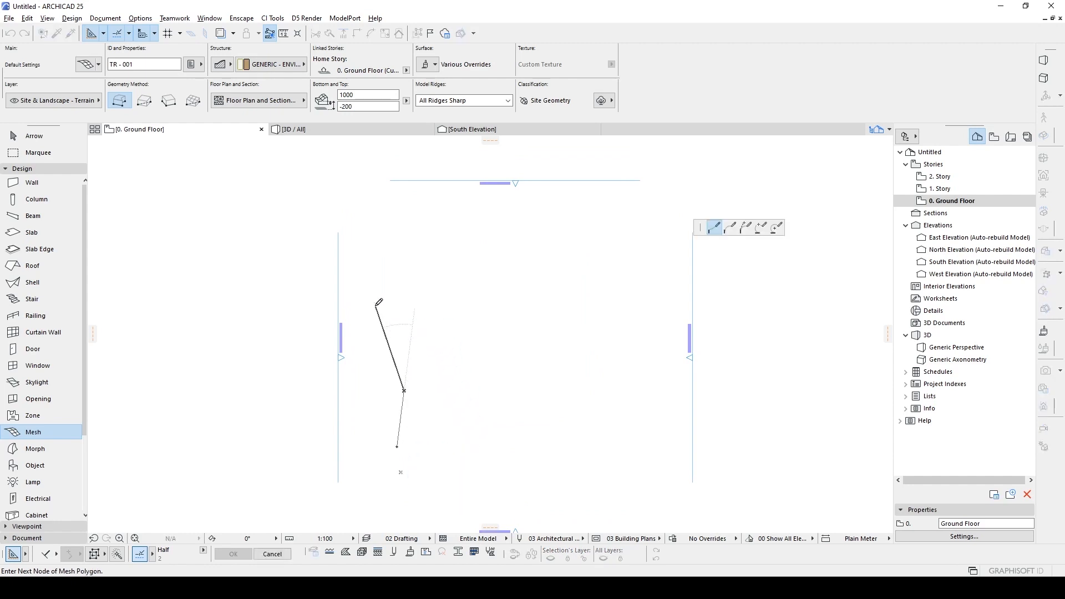
middle_drag(415, 202, 392, 236)
click(340, 252)
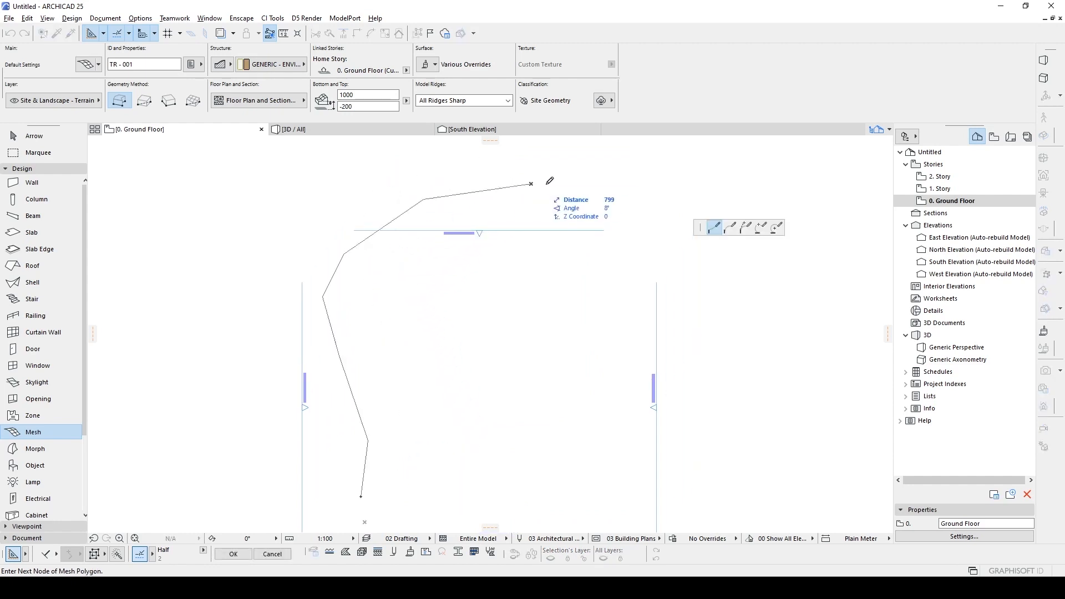
click(527, 178)
middle_drag(718, 323, 700, 286)
click(693, 308)
click(645, 425)
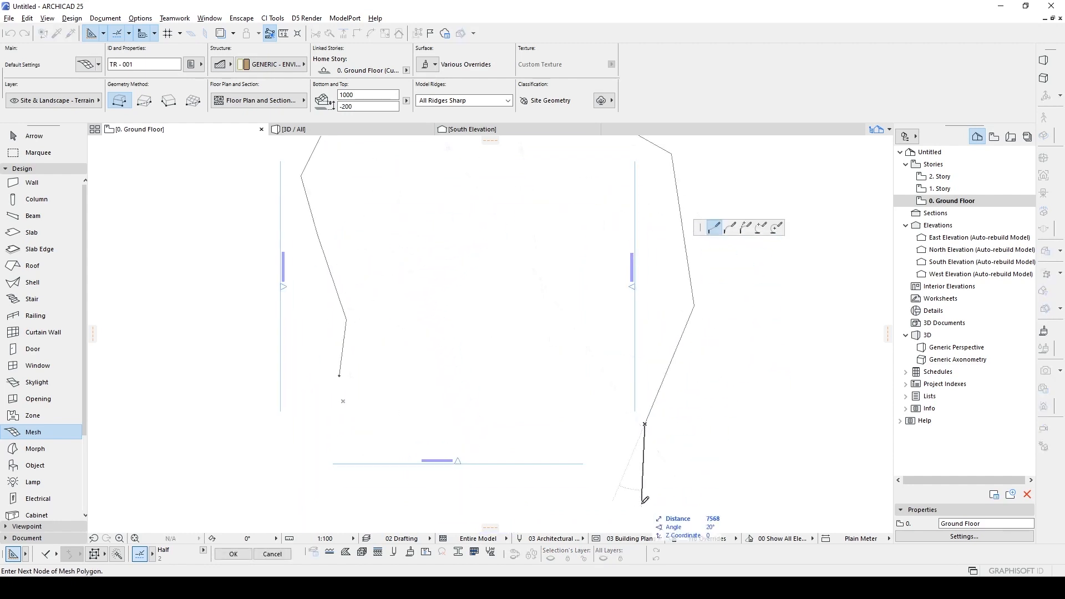
click(642, 503)
middle_drag(531, 516, 561, 382)
click(560, 405)
click(476, 431)
click(414, 390)
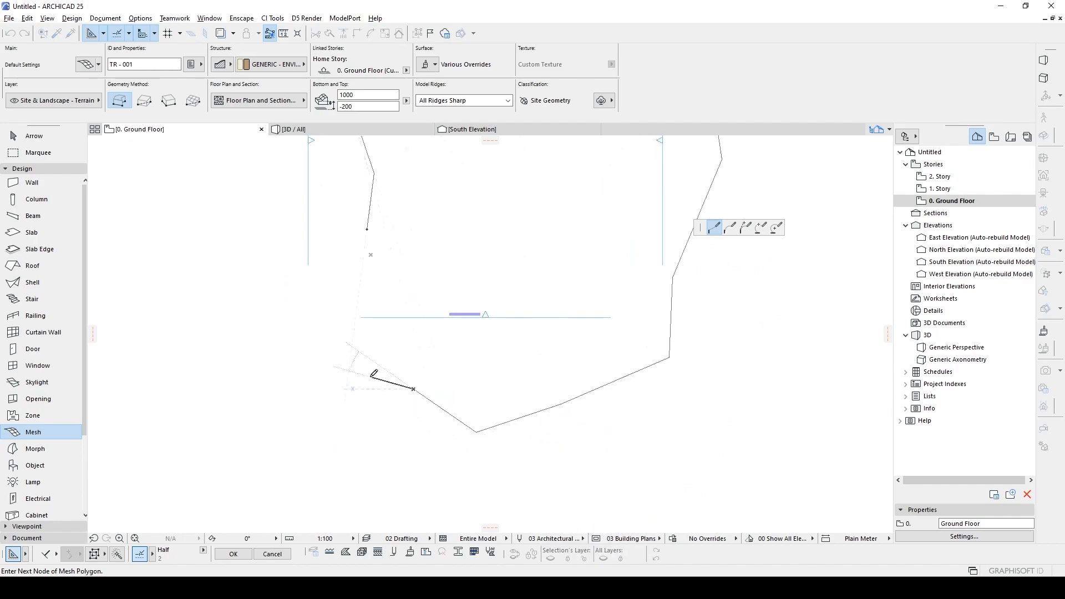
click(370, 377)
click(360, 286)
double_click(373, 224)
scroll(386, 344, down, 4)
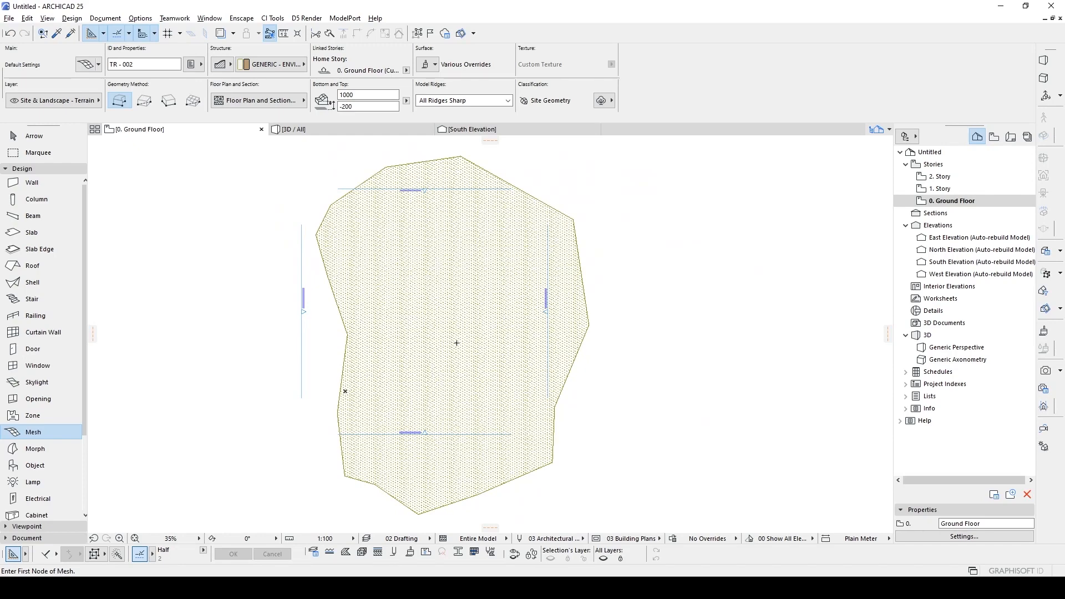
- Select the new terrain mesh and set the project's working length unit to centimeter
click(31, 137)
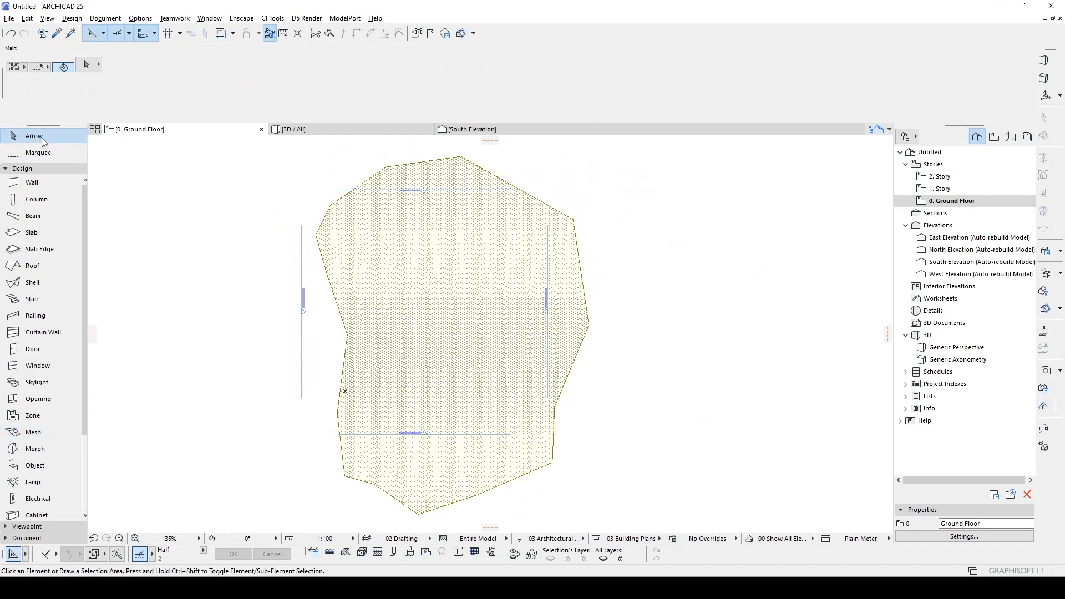
click(438, 283)
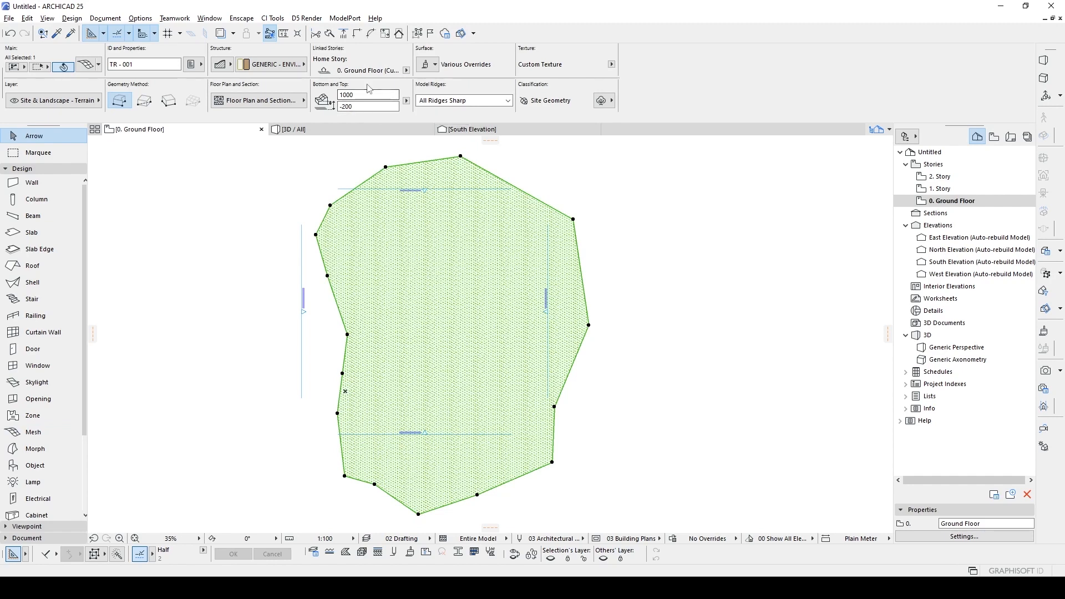
click(145, 20)
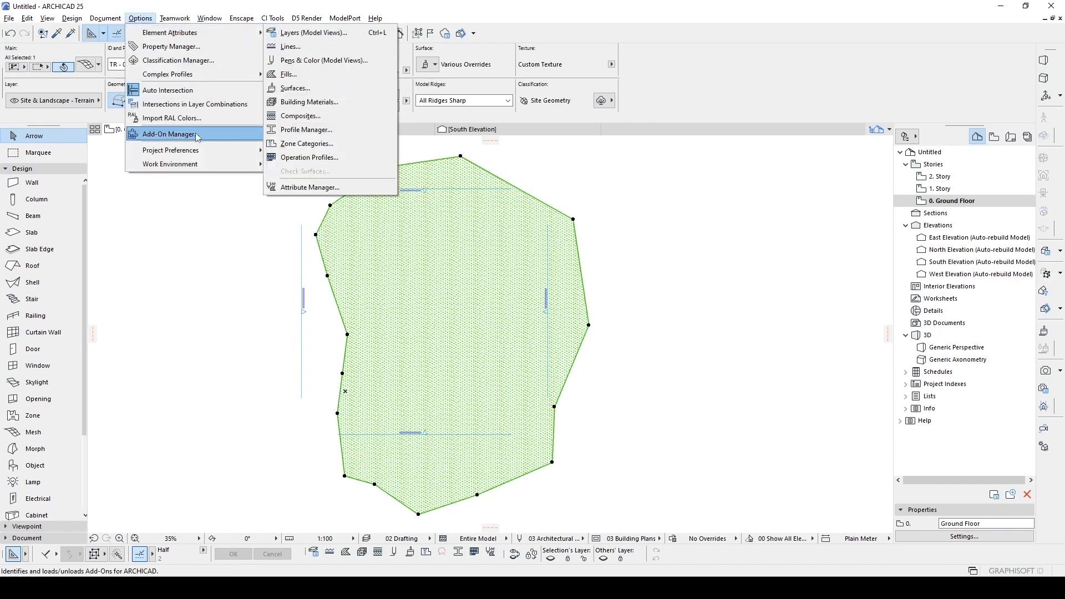
mouse_move(165, 158)
click(316, 155)
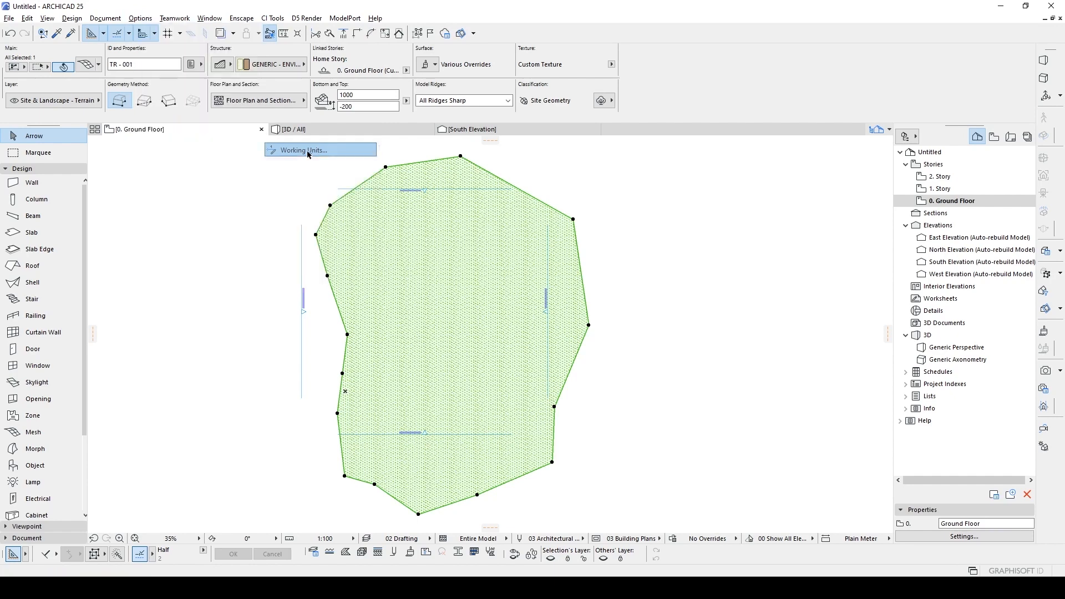
click(548, 127)
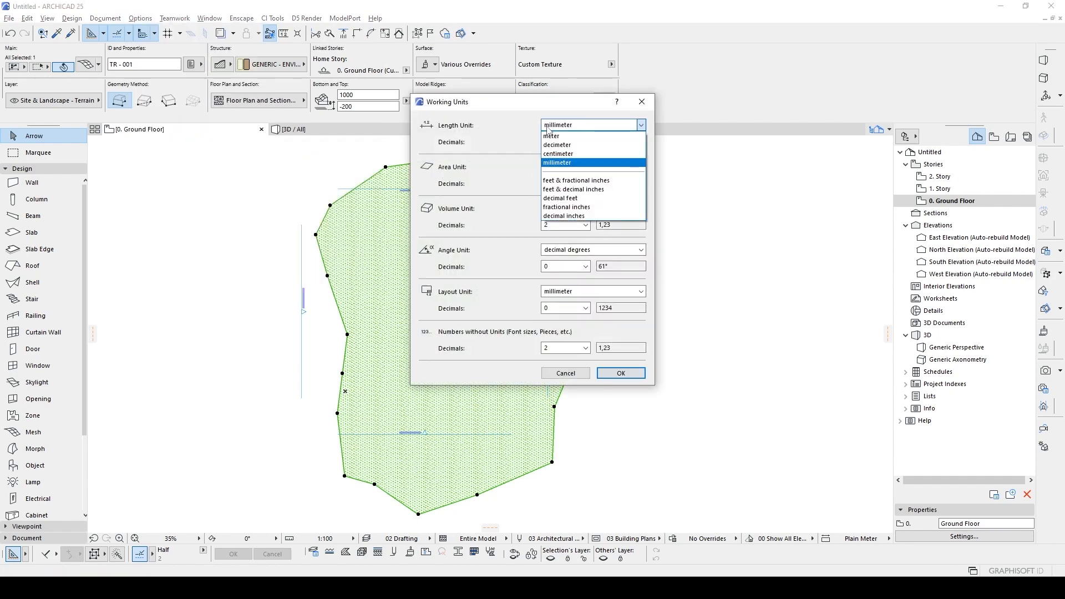
click(578, 155)
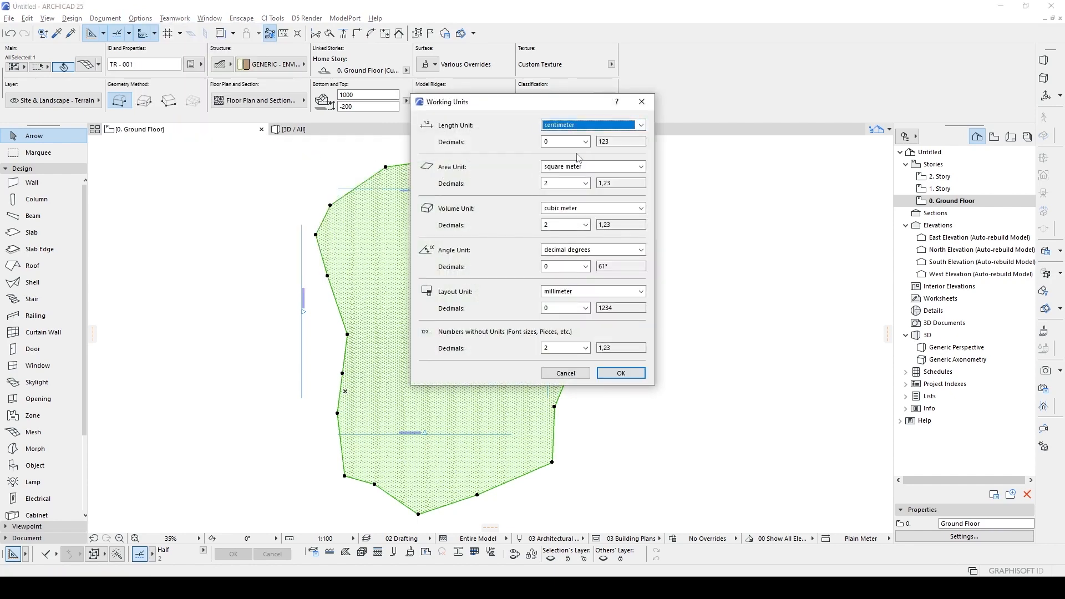
click(622, 373)
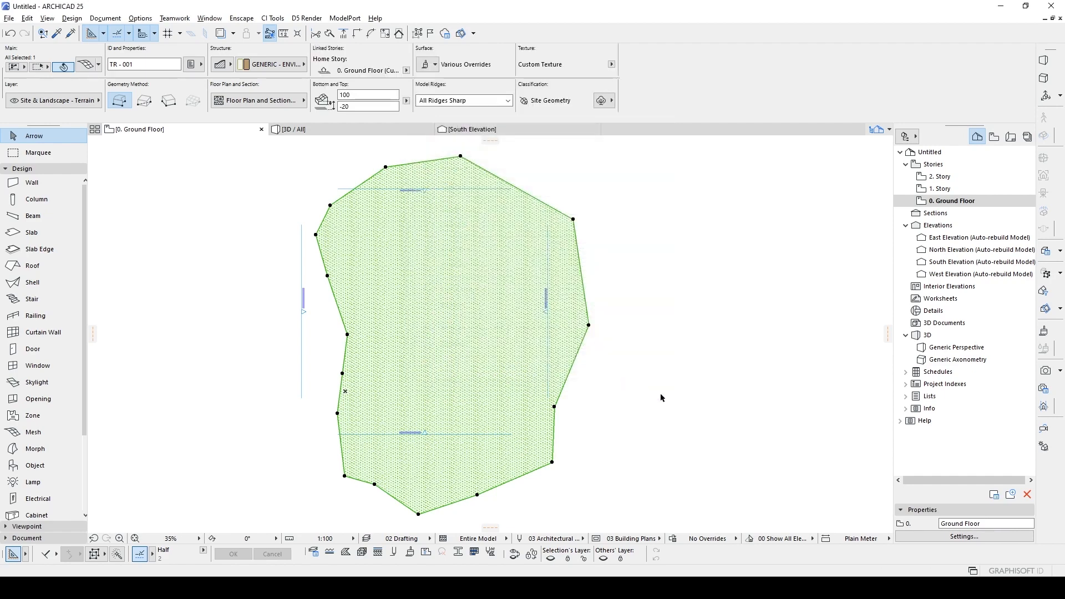
- Set the selected mesh's offset from its home story to 0 and view the terrain in 3D
click(381, 108)
click(652, 261)
key(F3)
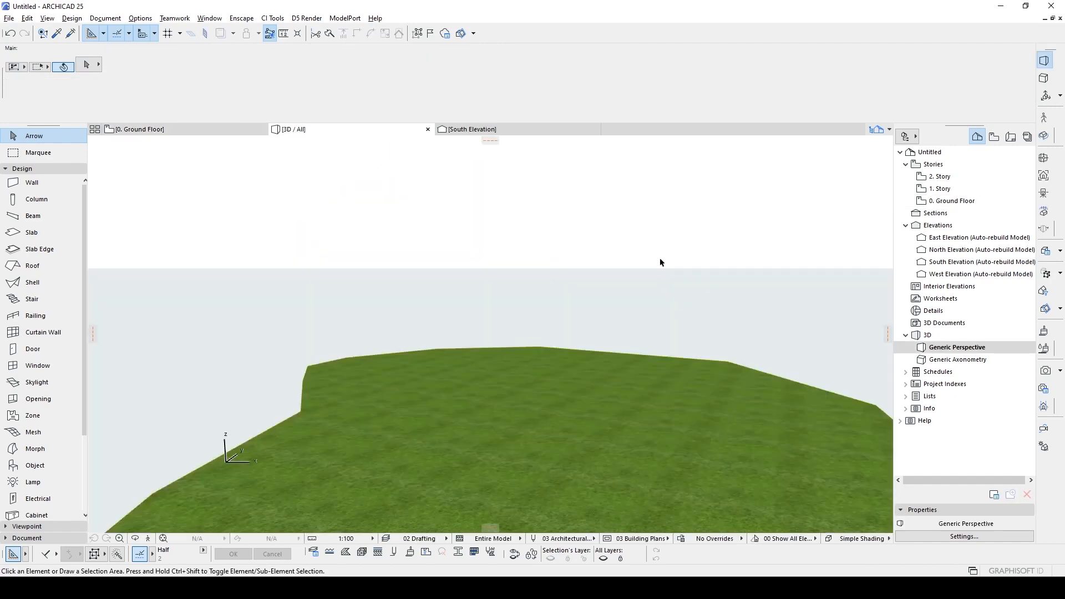
shift+middle_drag(659, 262, 518, 364)
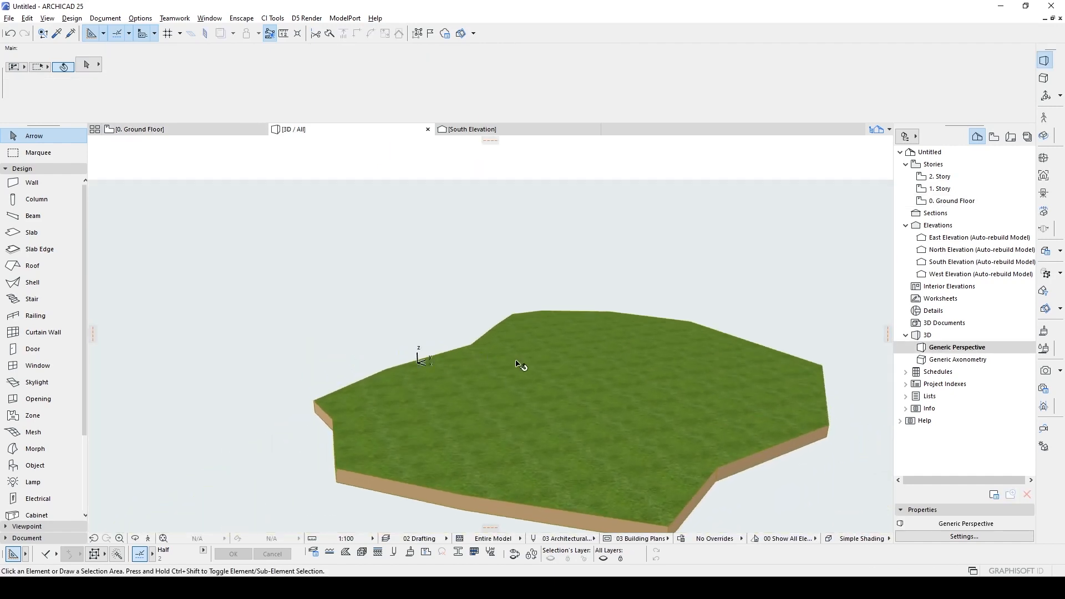
shift+middle_drag(680, 439, 674, 368)
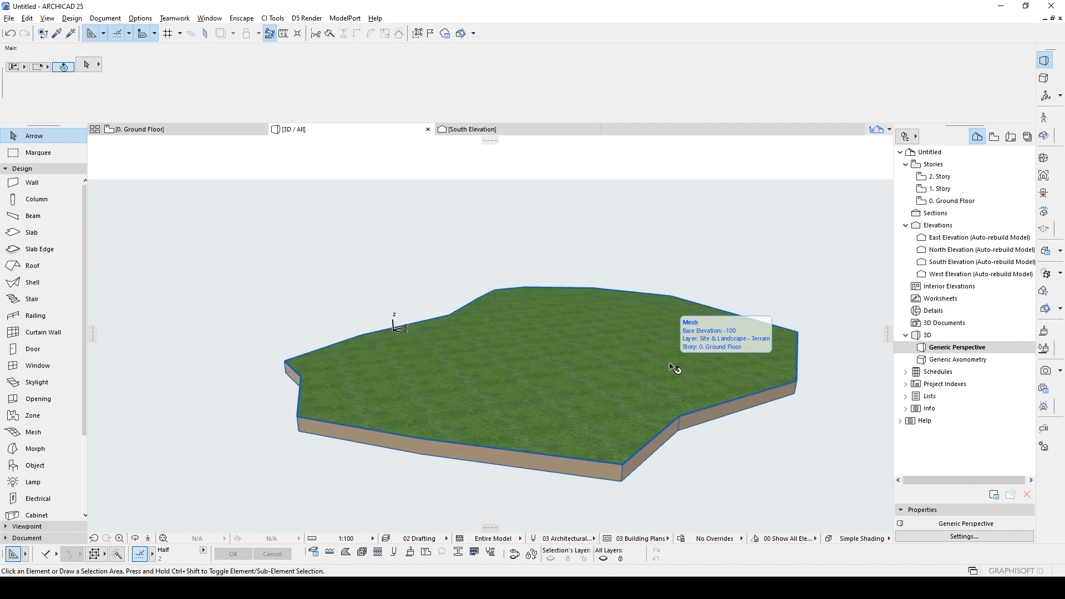
- Select the mesh in 3D and raise two neighbouring outline nodes individually by editing their elevation
click(674, 368)
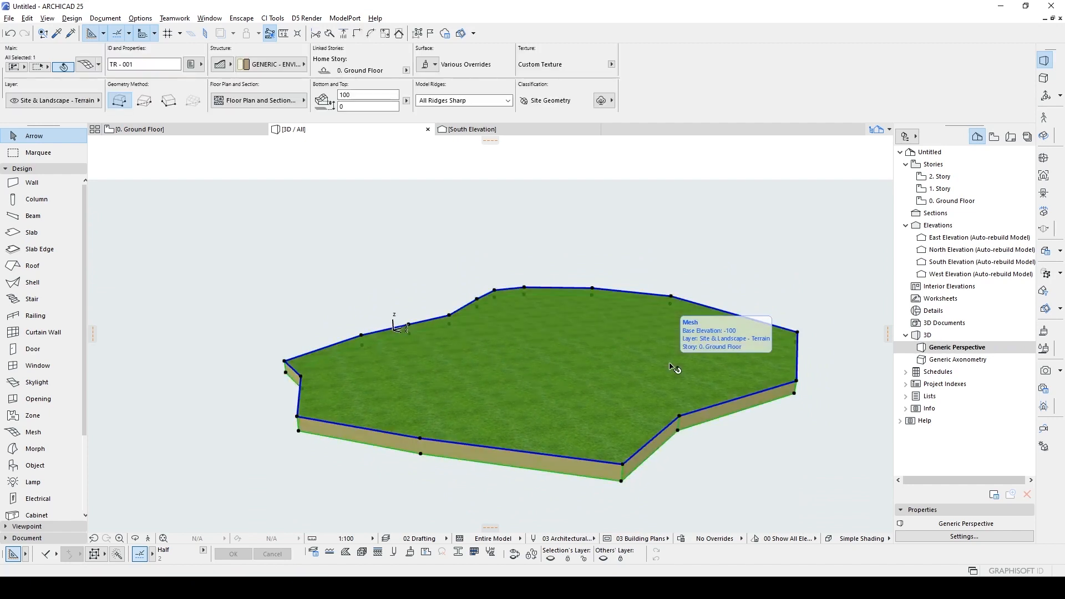
click(679, 416)
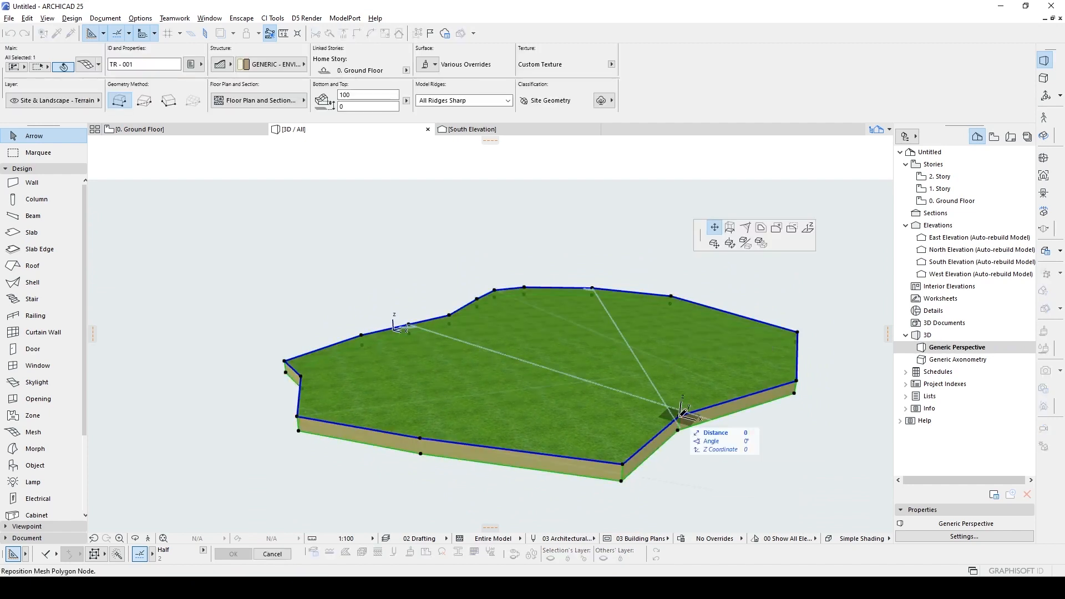
click(807, 229)
click(683, 378)
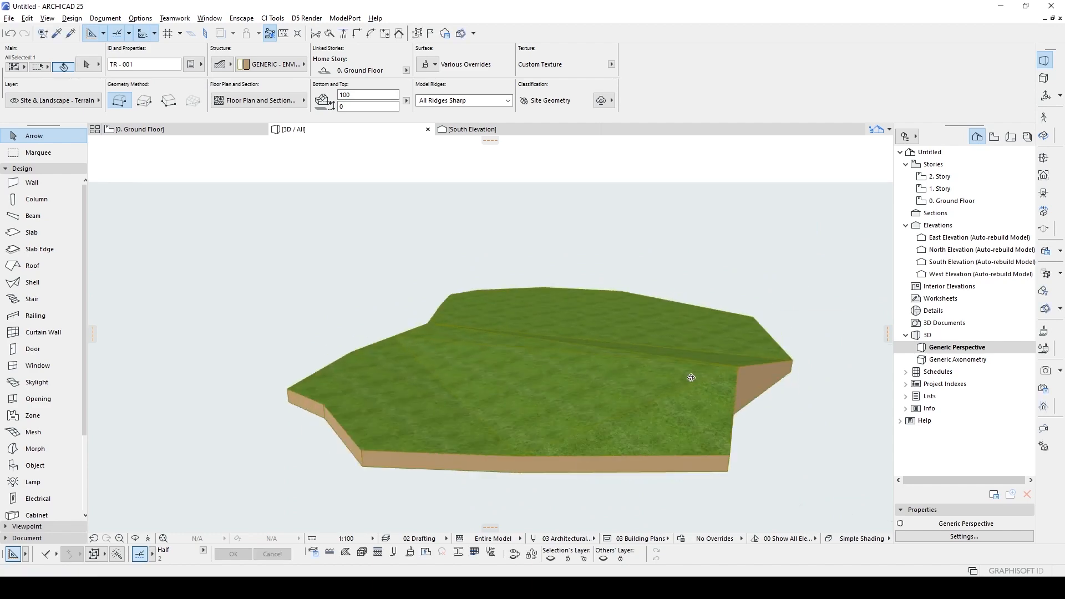
shift+middle_drag(690, 378, 404, 444)
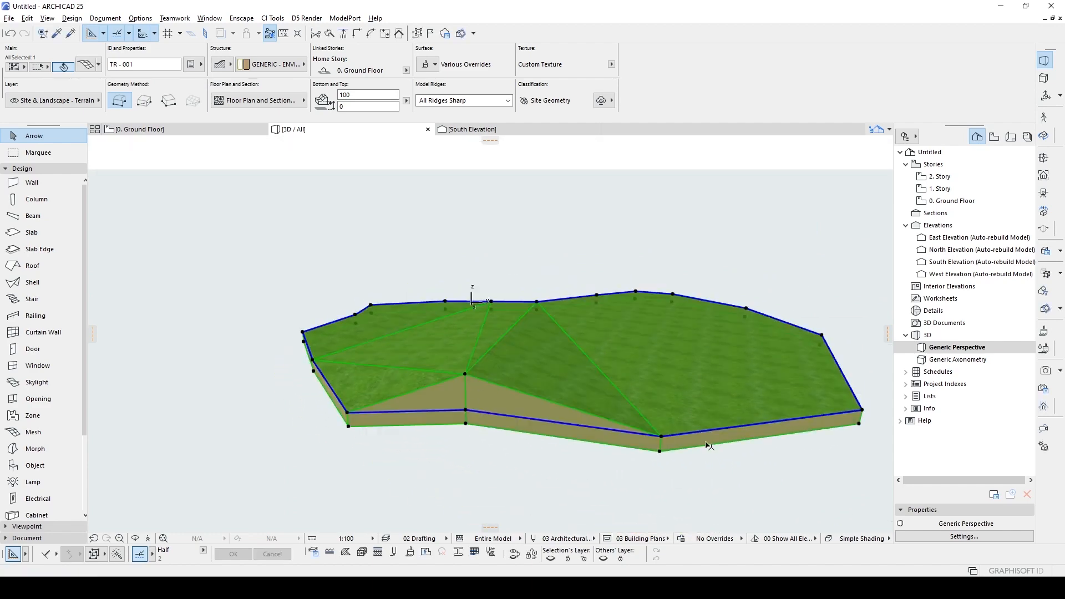
click(662, 439)
shift+middle_drag(713, 399, 541, 402)
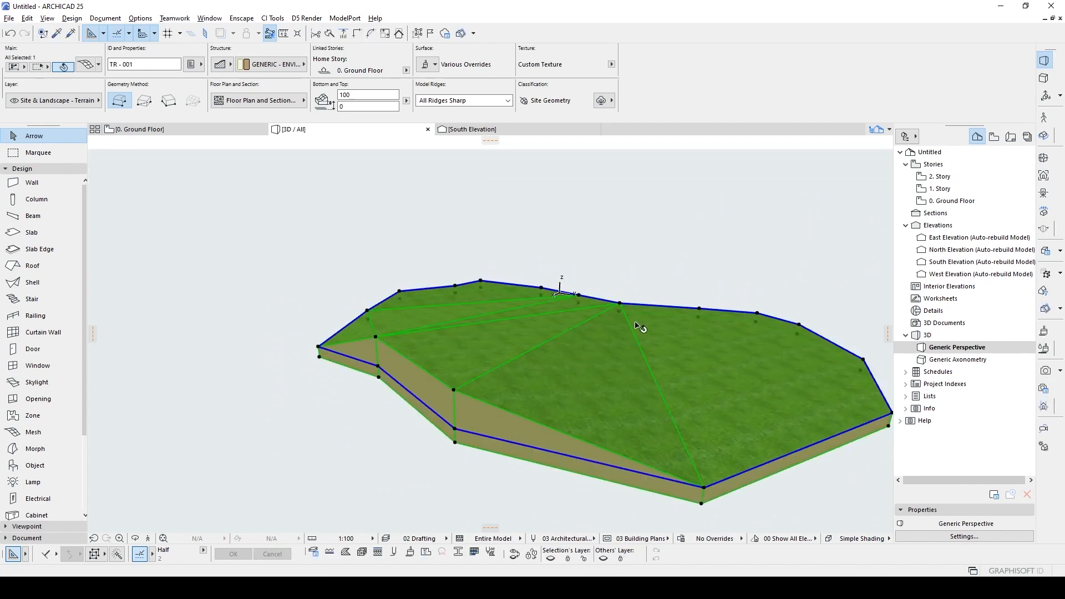
- Undo the 3D node elevation edits and restore the mesh's home story offset of 0 on the ground floor plan
key(ctrl+z)
key(ctrl+z)
key(ctrl+z)
key(ctrl+z)
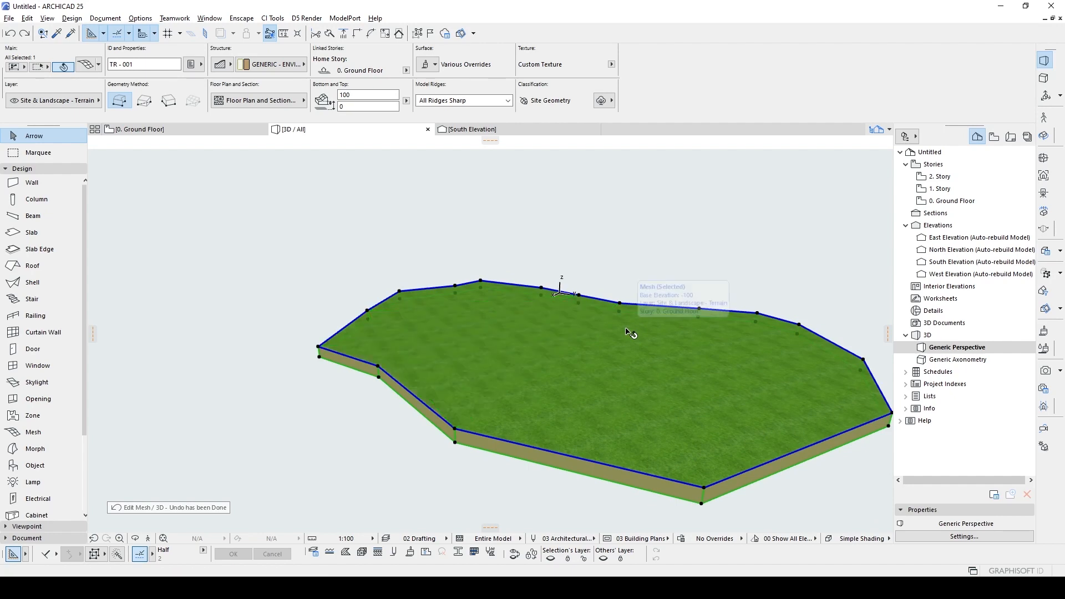
key(ctrl+shift+z)
key(ctrl+shift+z)
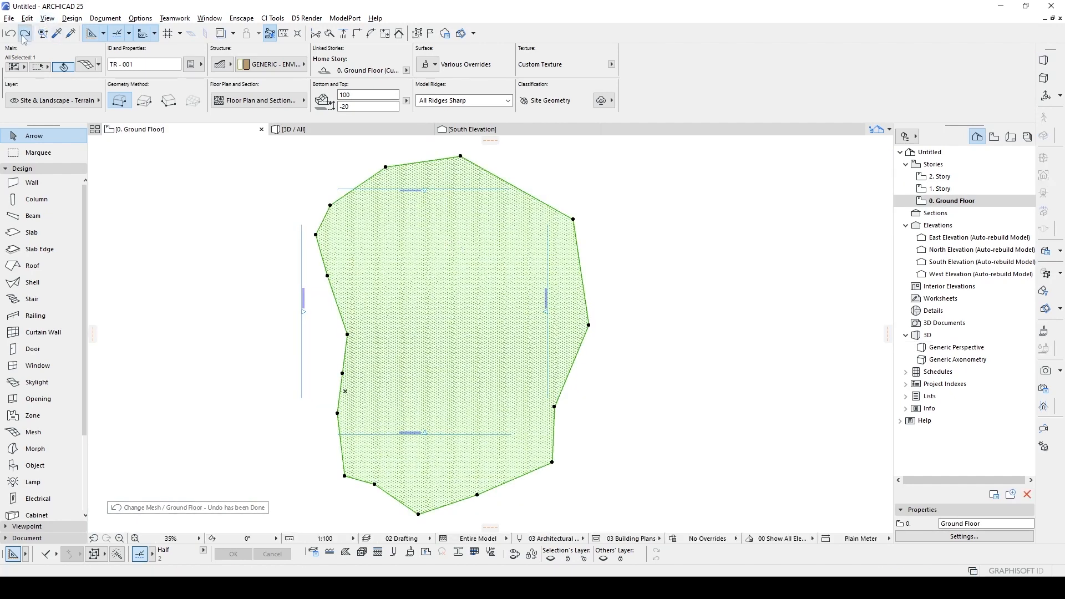
- Add a line of new mesh points across the terrain's upper part to its east edge, using Add New Points and Fit to User Ridges
middle_drag(534, 224, 648, 260)
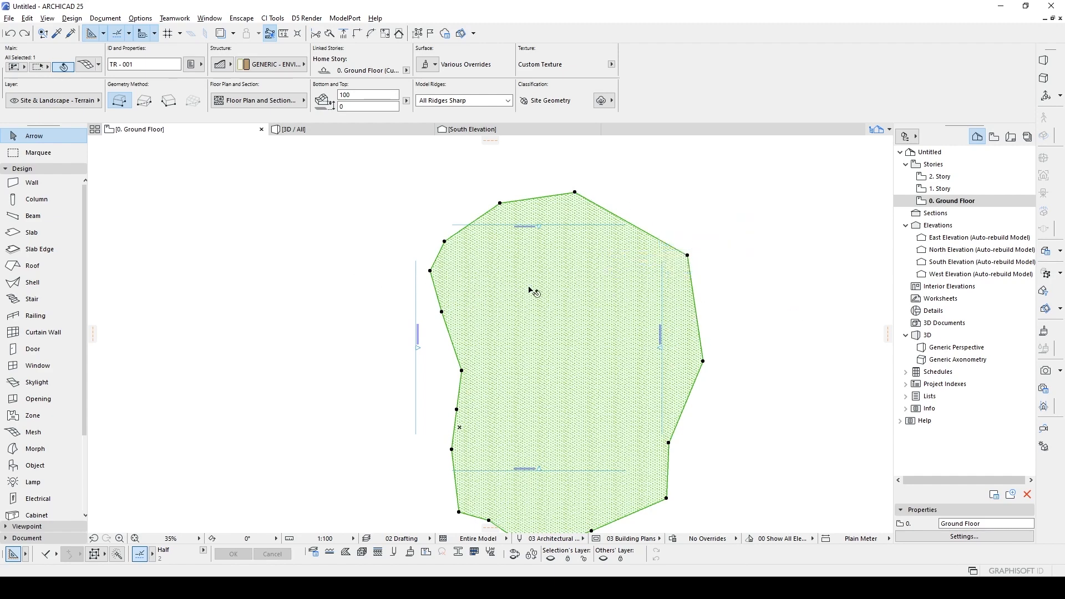
click(34, 432)
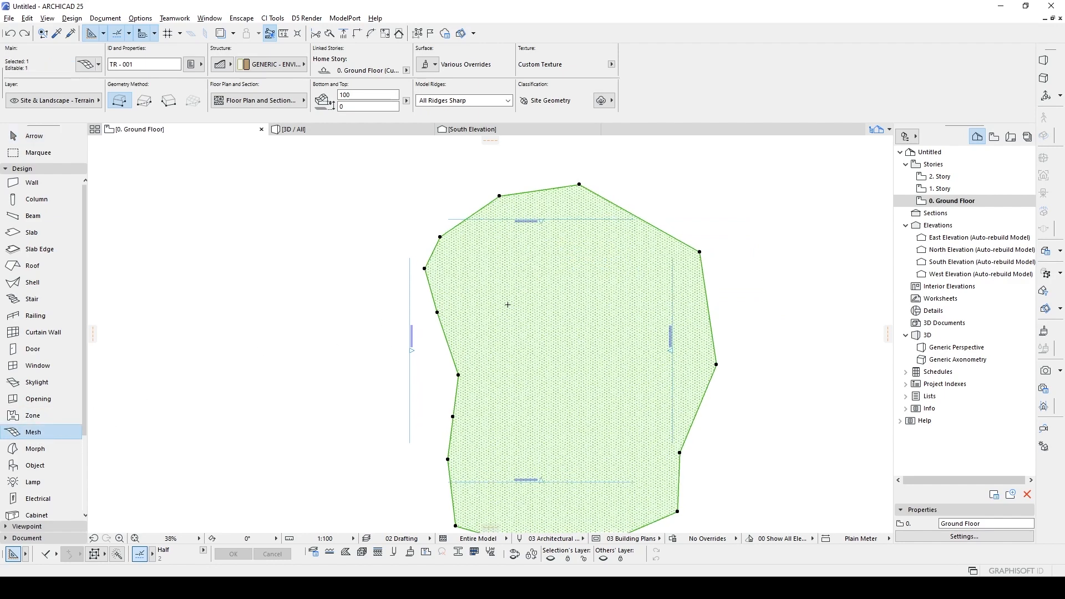
scroll(507, 305, up, 3)
click(500, 292)
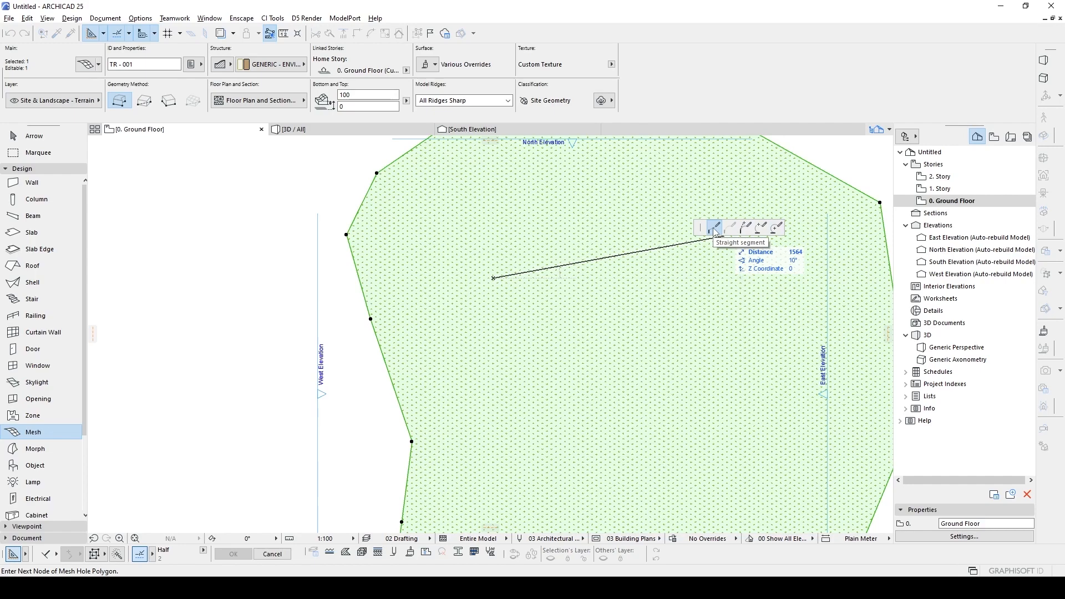
scroll(682, 266, down, 3)
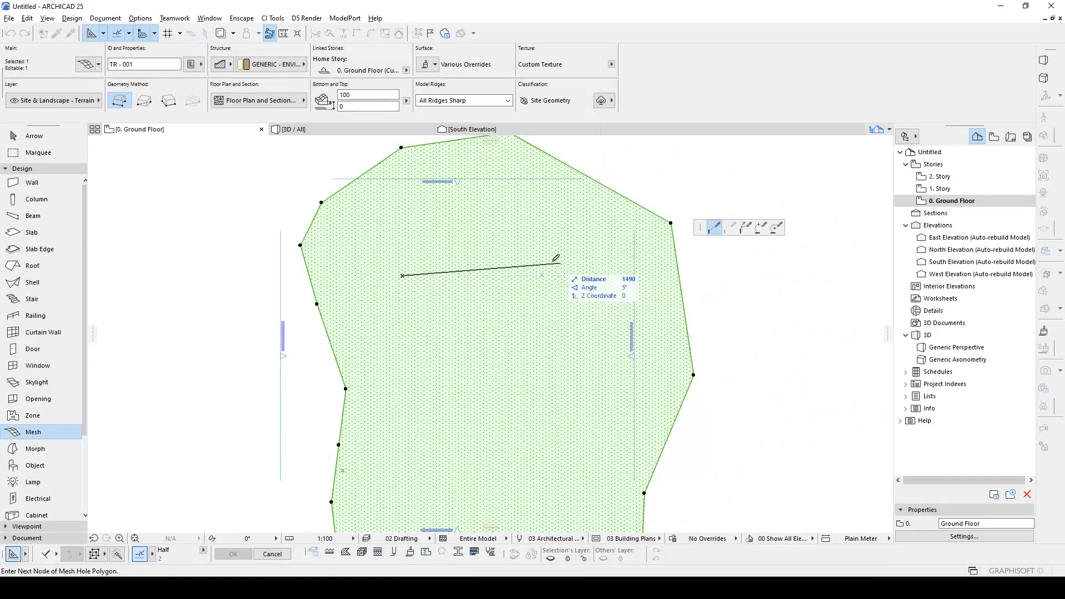
click(553, 262)
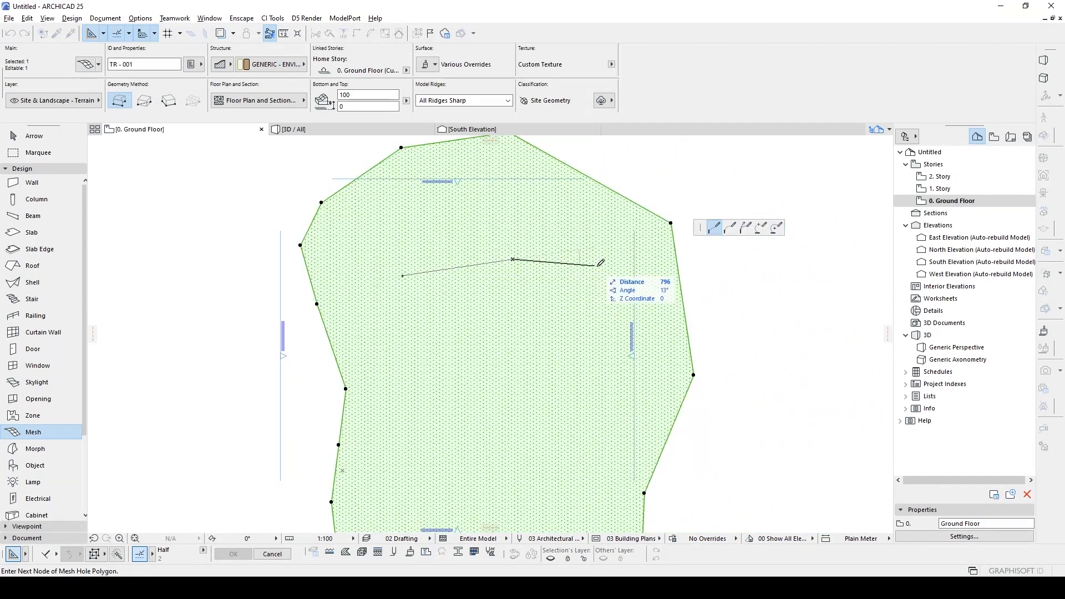
double_click(715, 287)
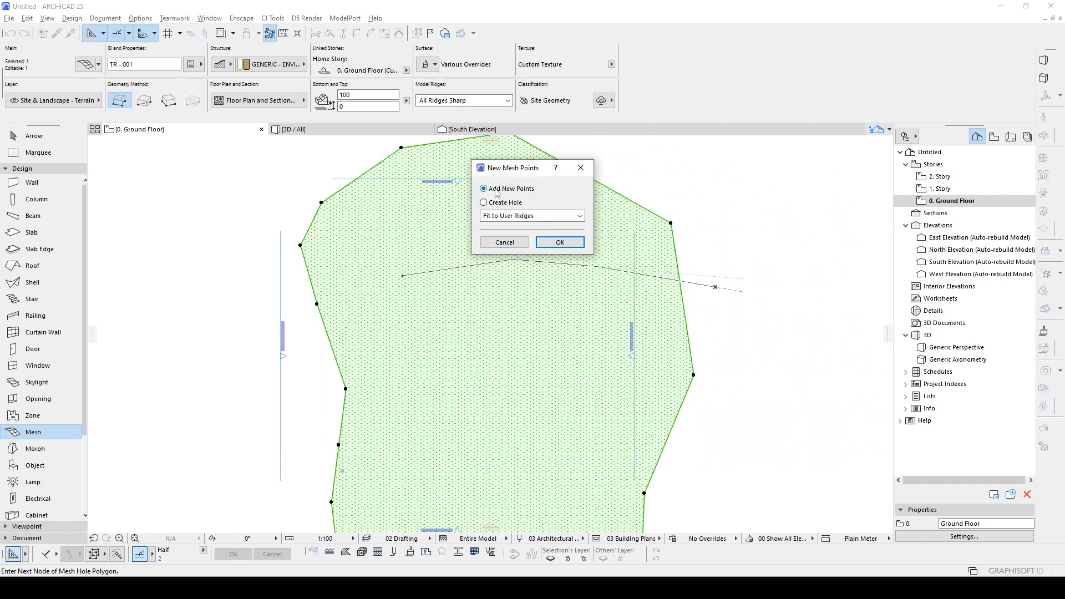
click(551, 244)
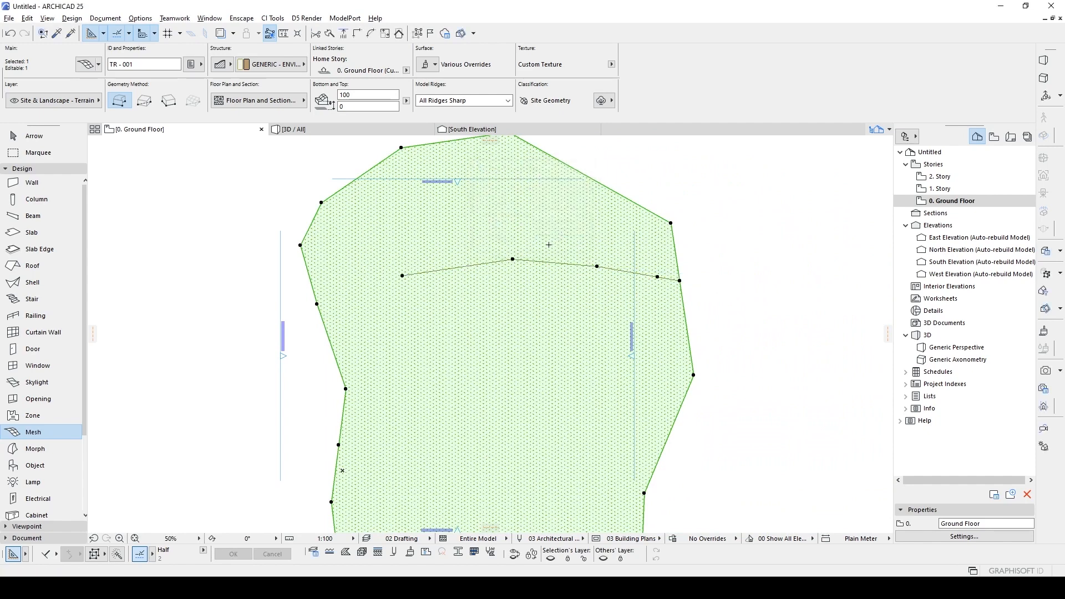
scroll(401, 278, up, 1)
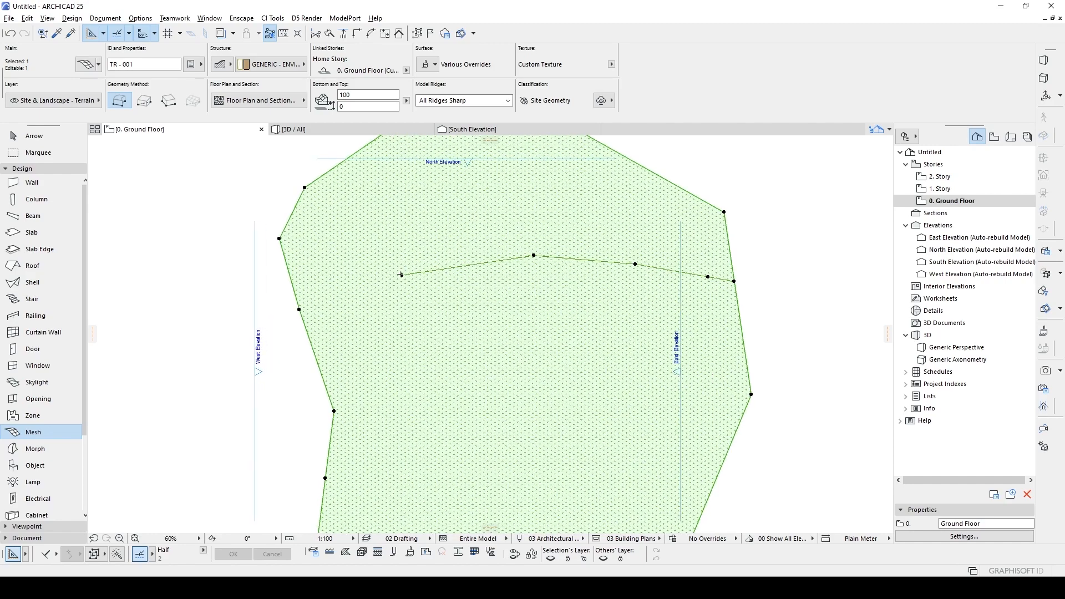
- Extend the upper ridge line by moving its west end point past the terrain's west edge
click(401, 274)
click(294, 276)
scroll(767, 275, down, 1)
scroll(767, 275, down, 3)
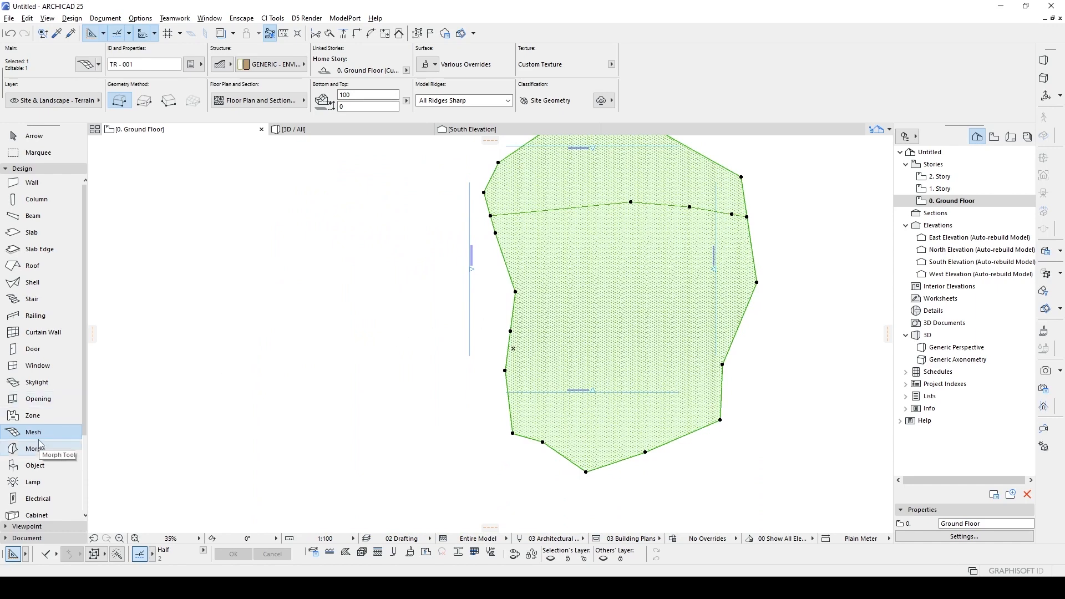
- Draw a second line of mesh points across the terrain's lower part past its east edge, using Add New Points and Fit to User Ridges
click(533, 335)
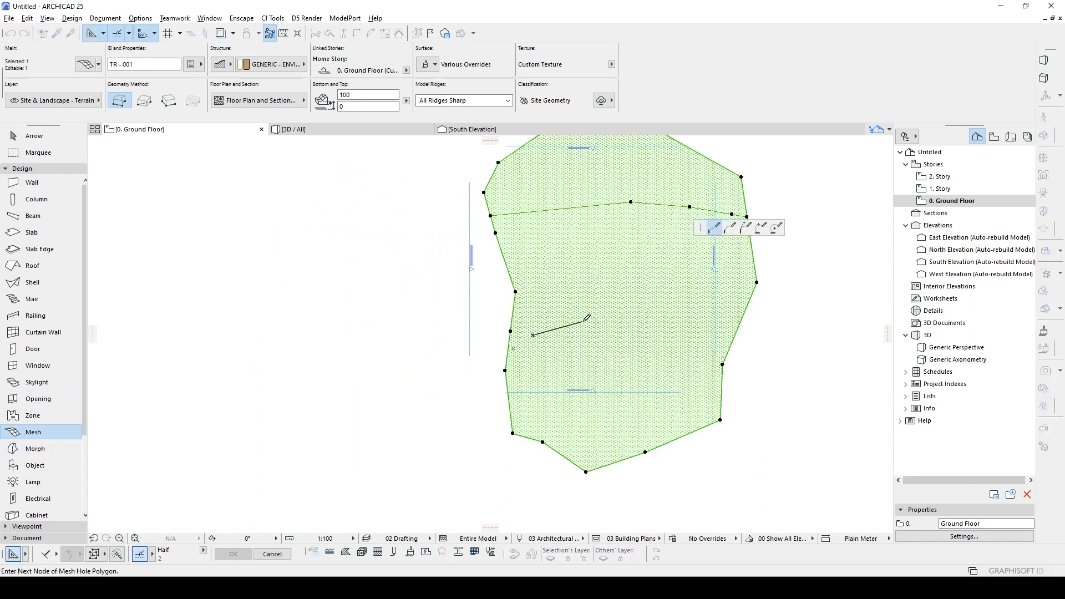
click(583, 321)
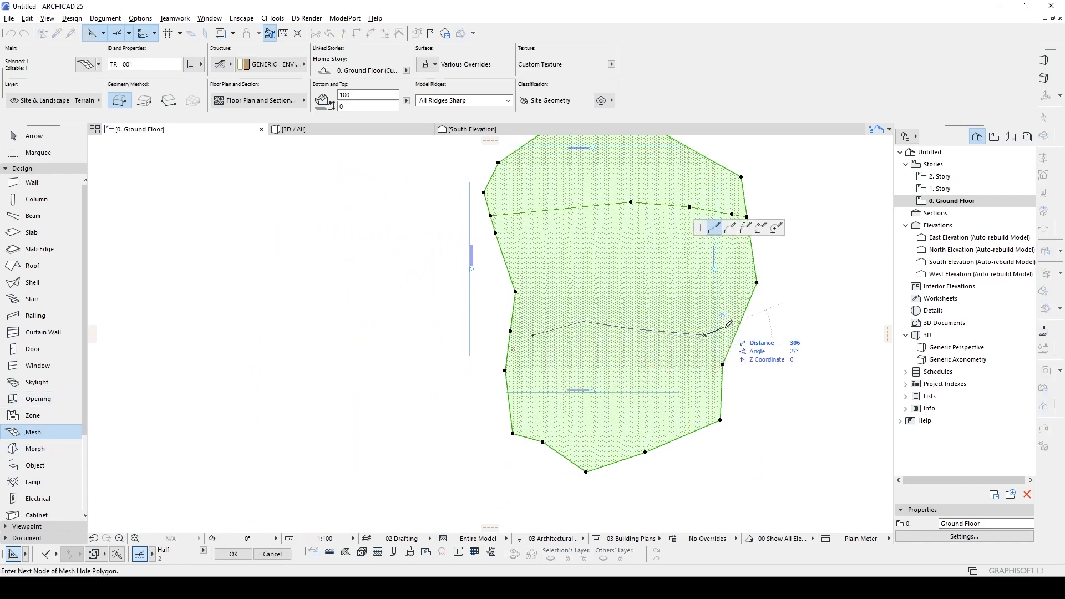
double_click(760, 327)
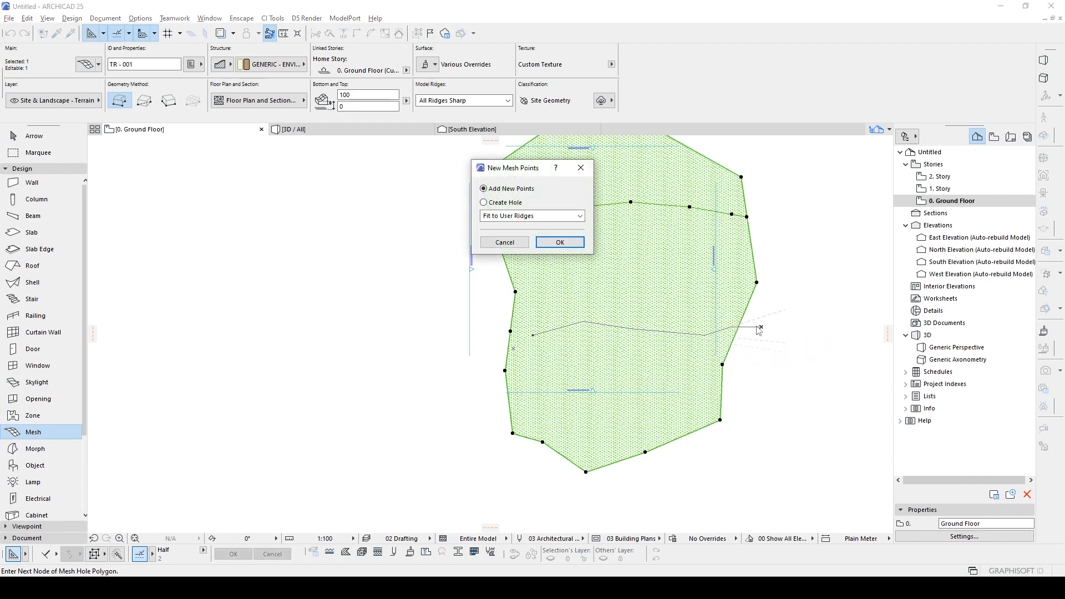
click(551, 243)
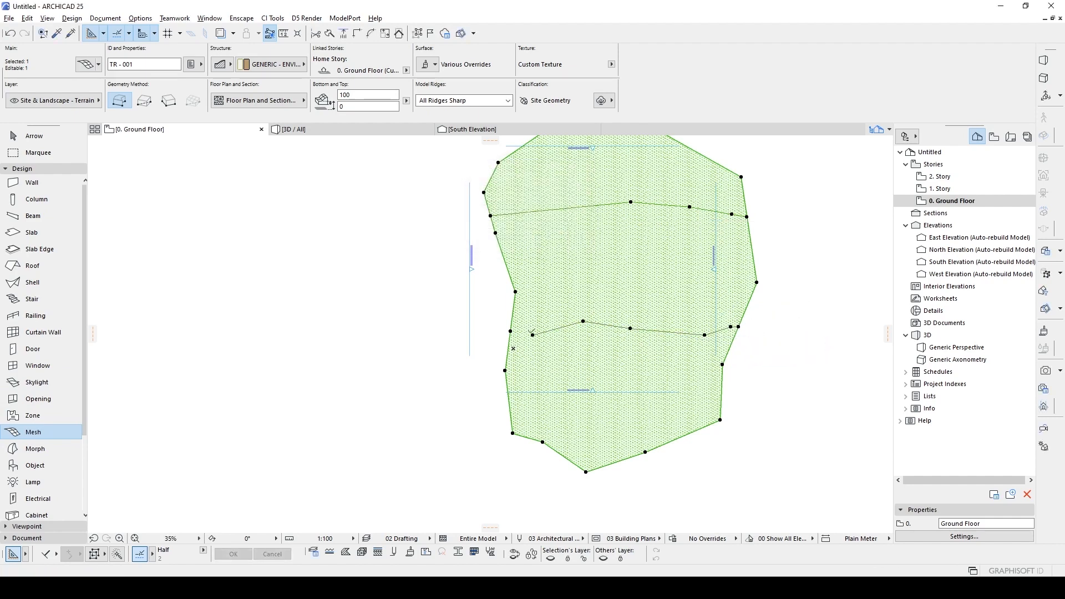
- Extend the lower ridge line's west end point to the terrain's west edge and check the mesh in 3D
click(531, 335)
click(509, 337)
middle_drag(754, 342, 742, 372)
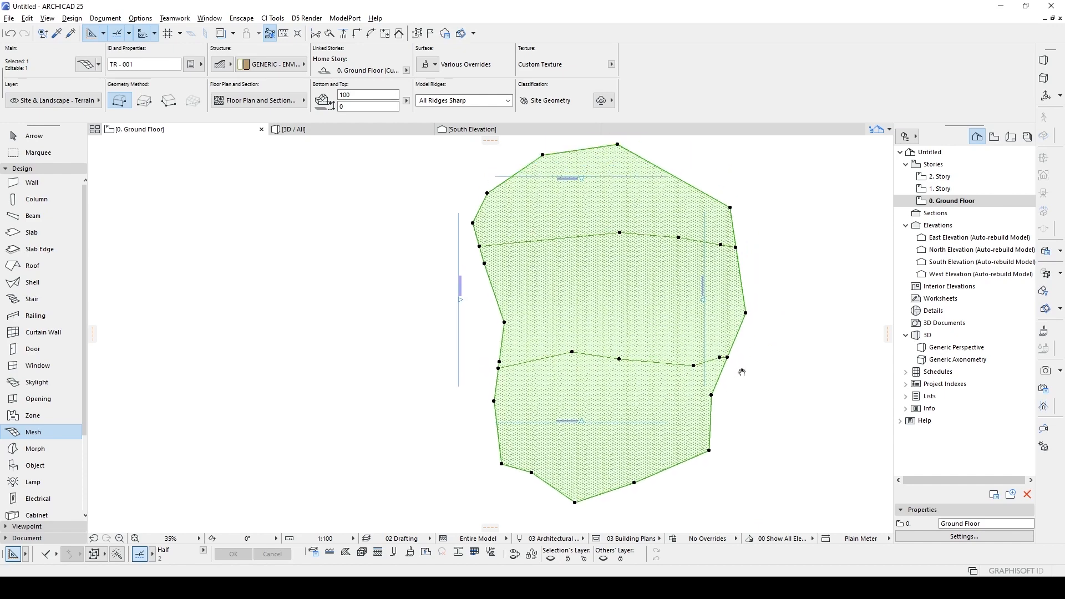
key(F3)
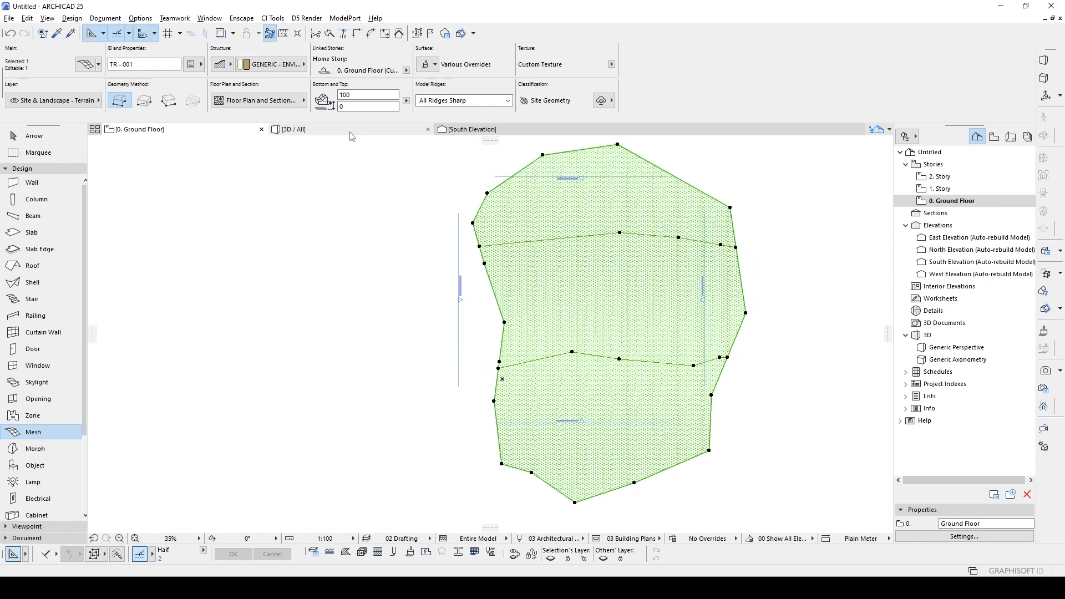
shift+middle_drag(755, 305, 655, 310)
key(F2)
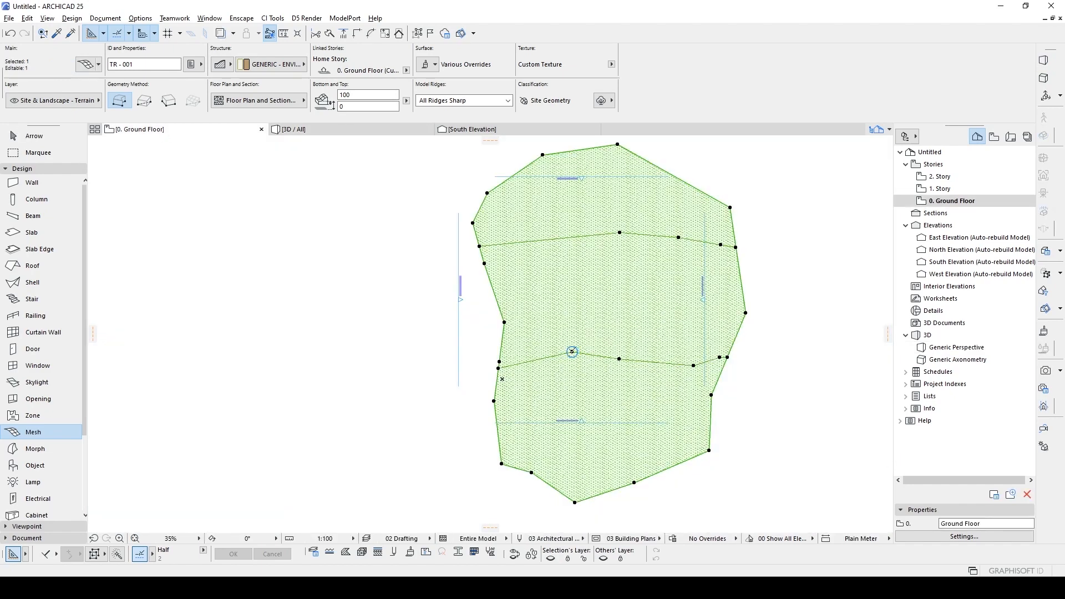
- Select the mesh at its lower ridge line and set all that ridge's points to height 200 from the Mesh Reference Plane, using Apply to All
click(572, 352)
key(Escape)
key(Escape)
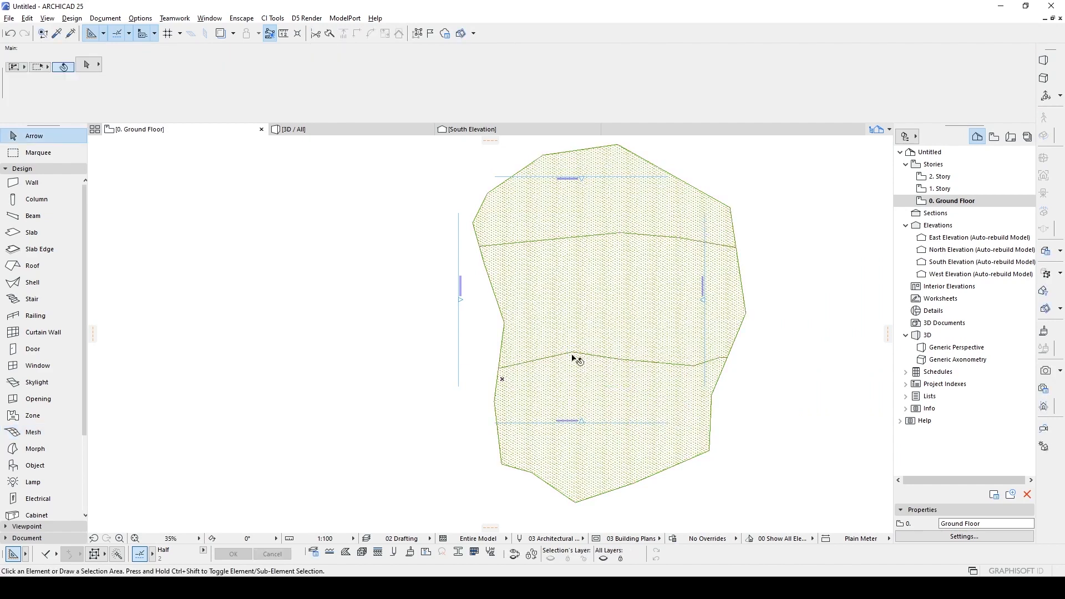
click(504, 348)
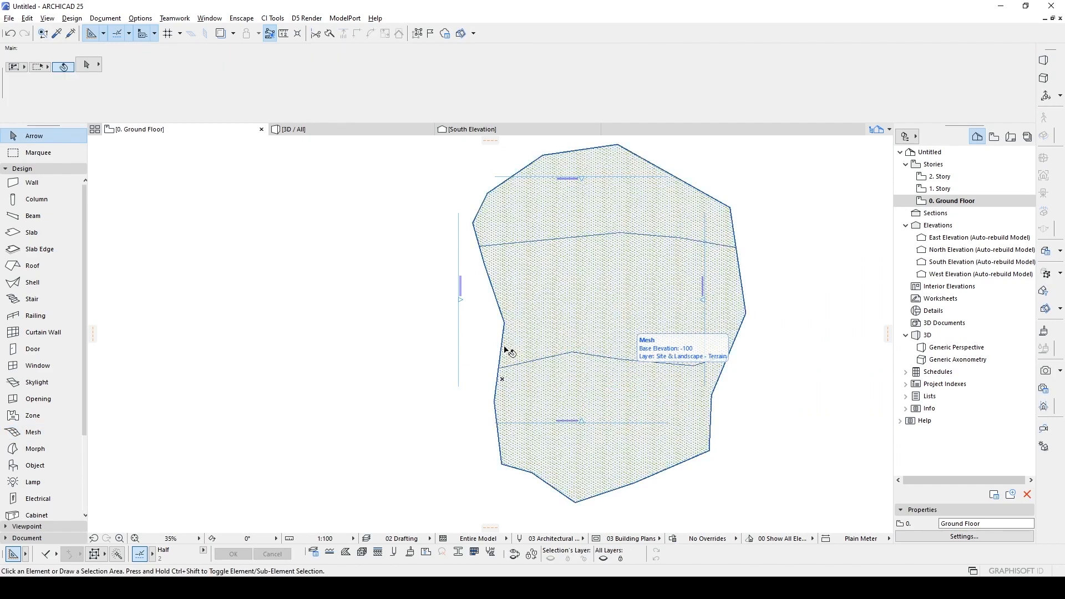
key(Escape)
click(574, 354)
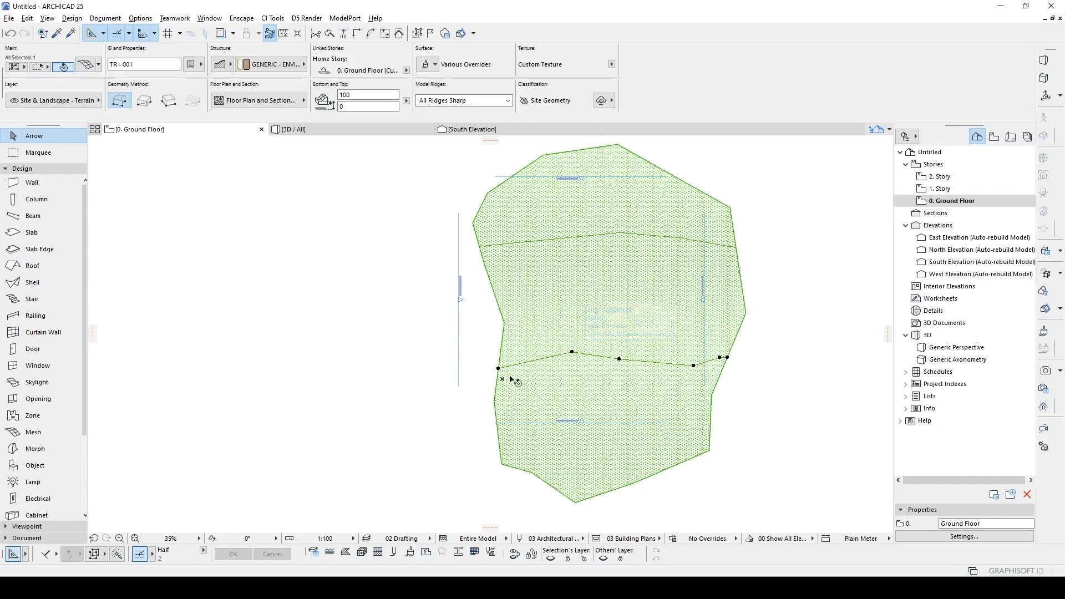
scroll(565, 362, up, 1)
scroll(560, 363, up, 1)
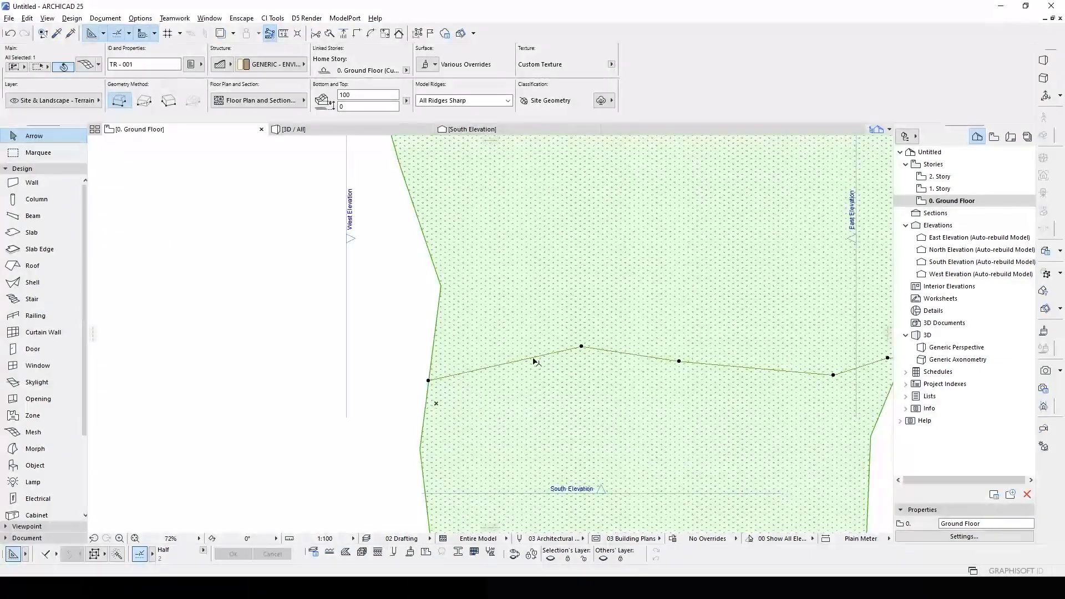
scroll(537, 358, down, 2)
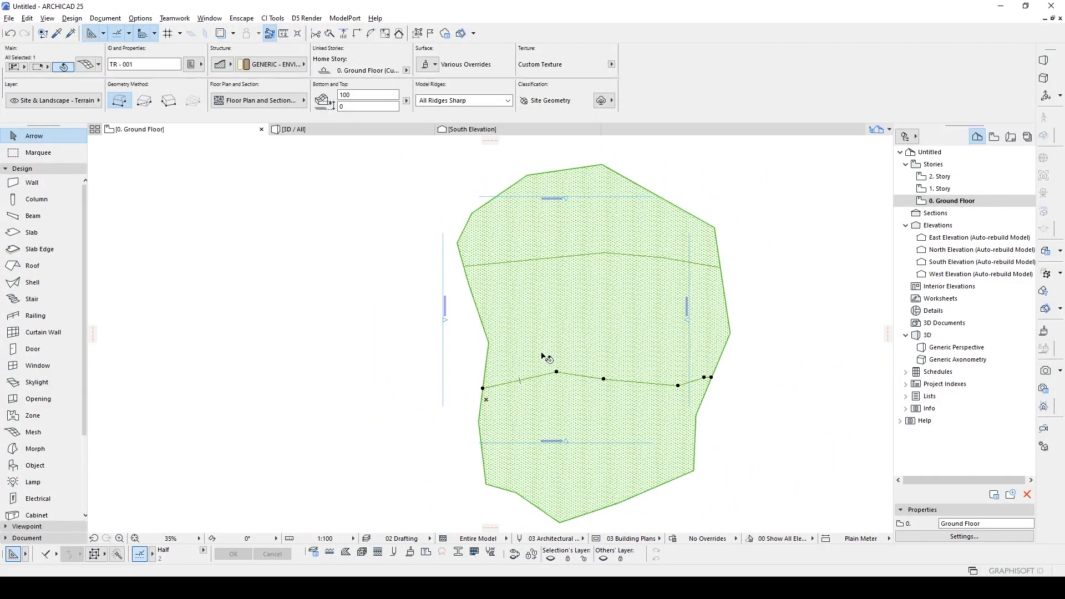
scroll(534, 374, up, 2)
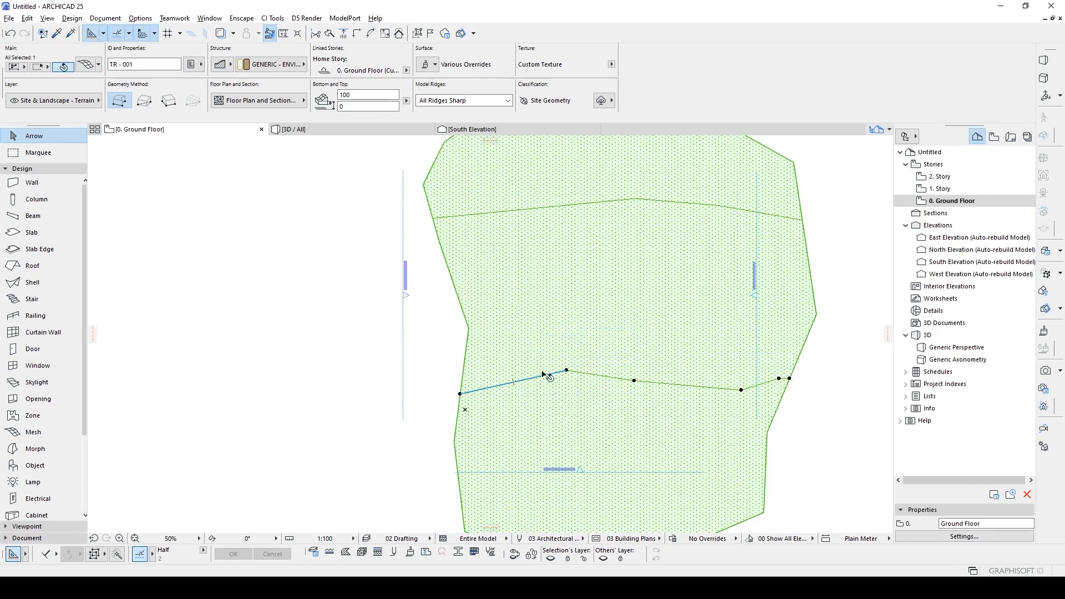
click(566, 371)
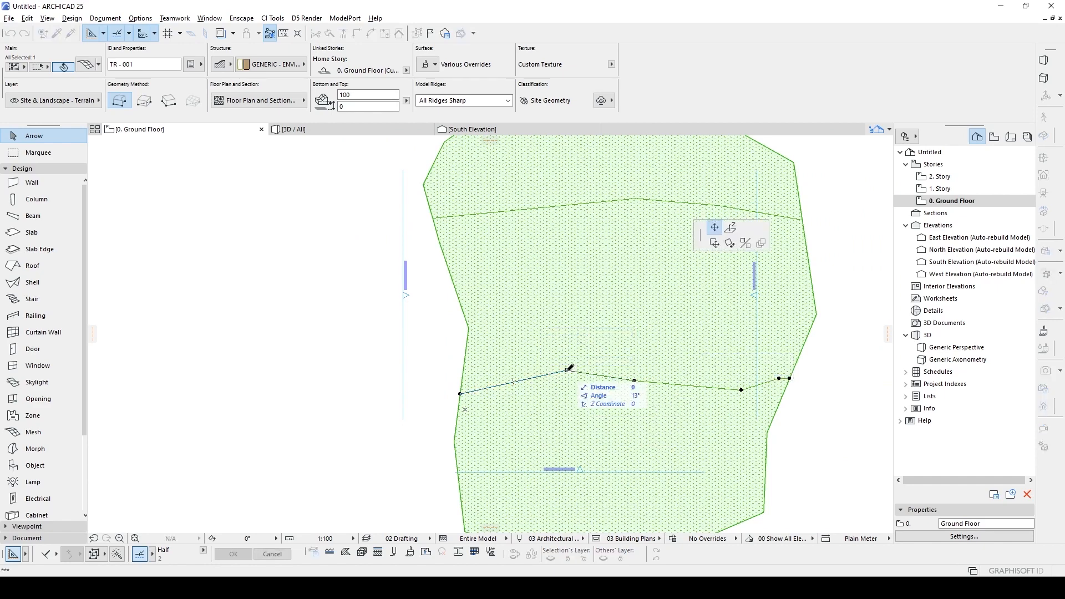
click(730, 228)
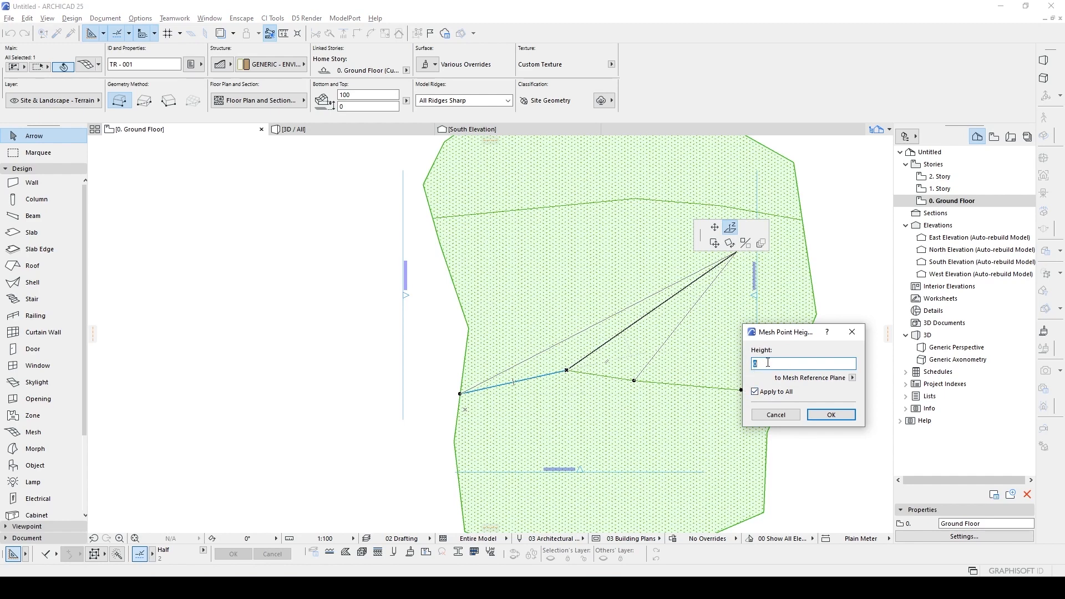
drag(778, 332, 810, 261)
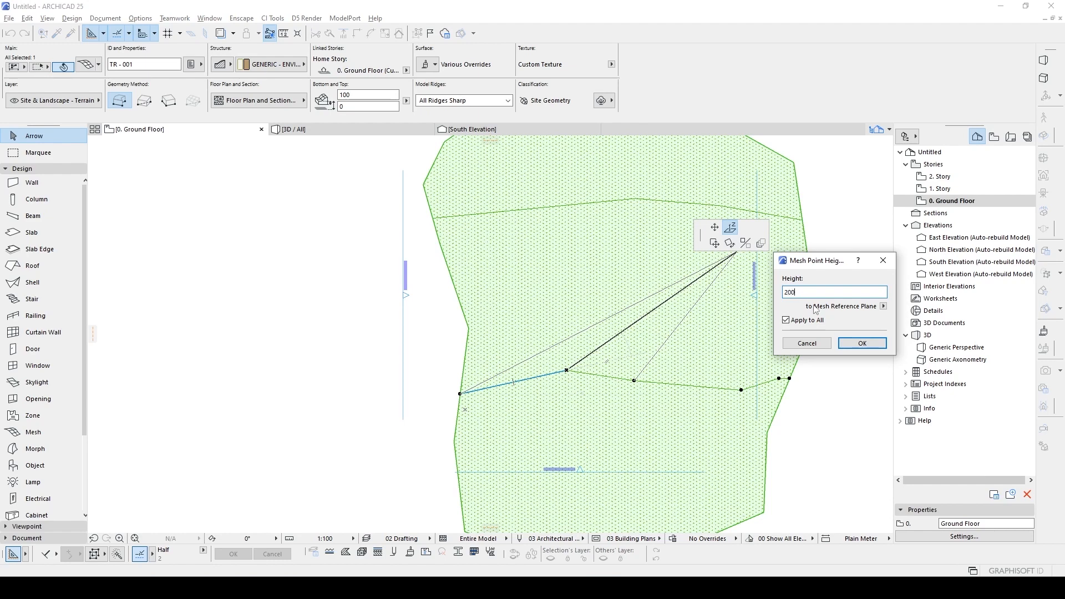
click(845, 343)
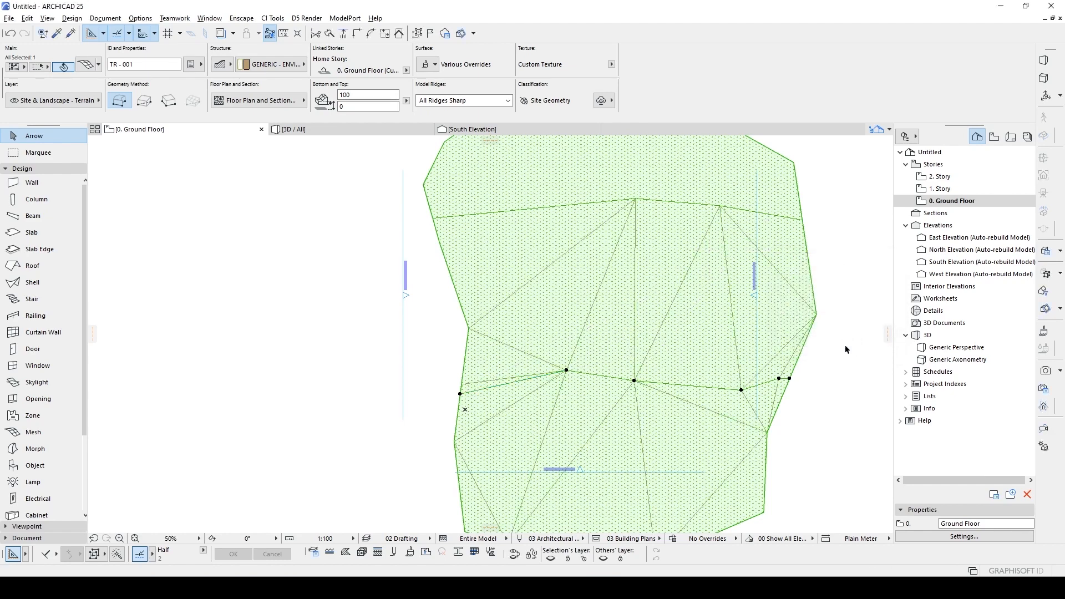
- Review the lower ridge in 3D and raise all points of the upper ridge on the ground floor plan with Apply to All
click(846, 346)
click(324, 132)
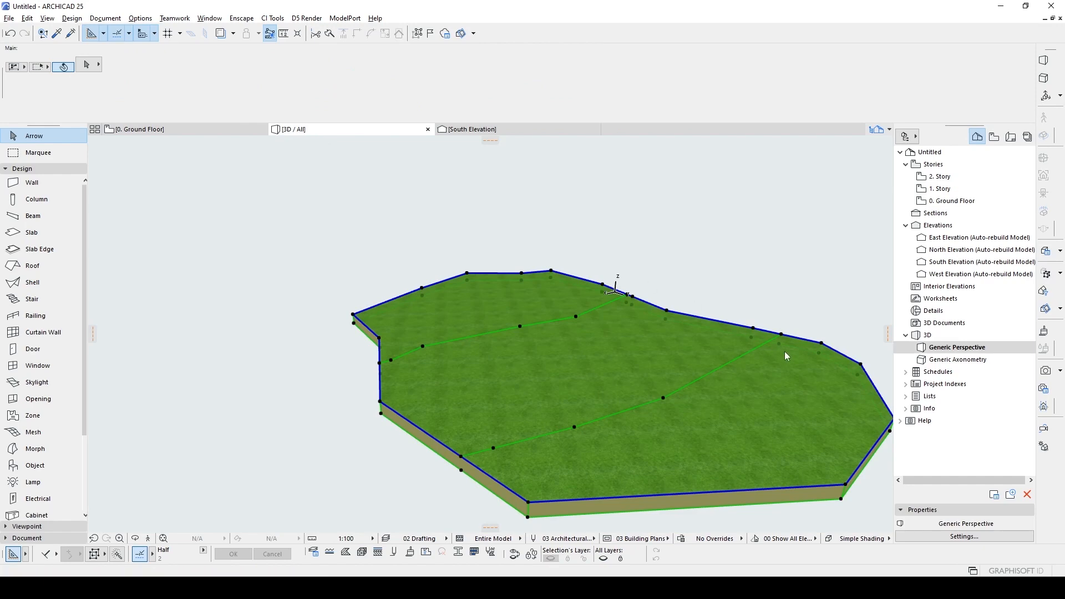
shift+middle_drag(497, 349, 430, 332)
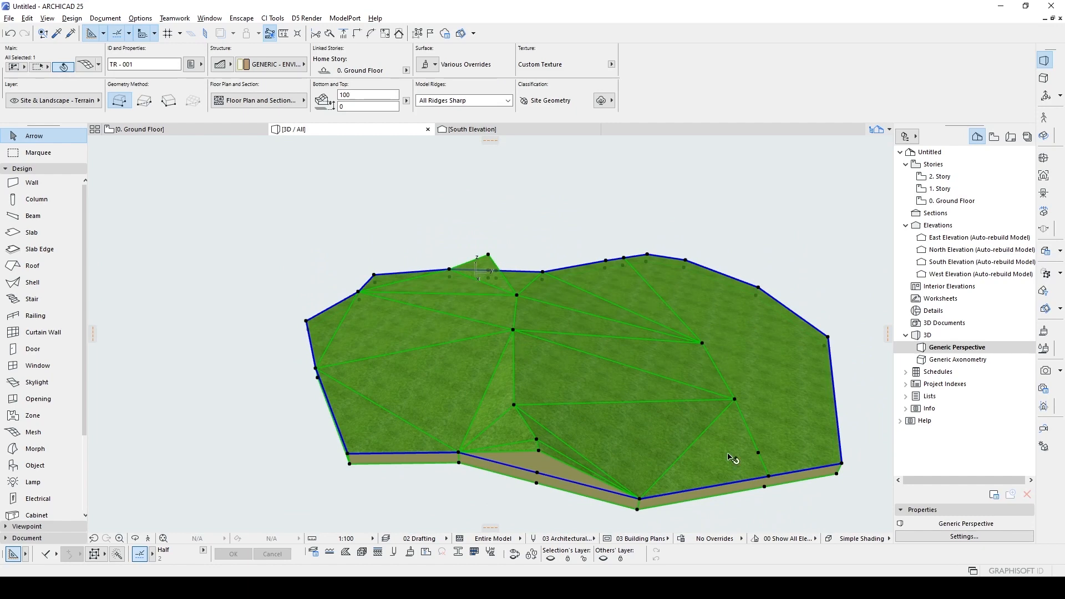
key(F2)
click(554, 214)
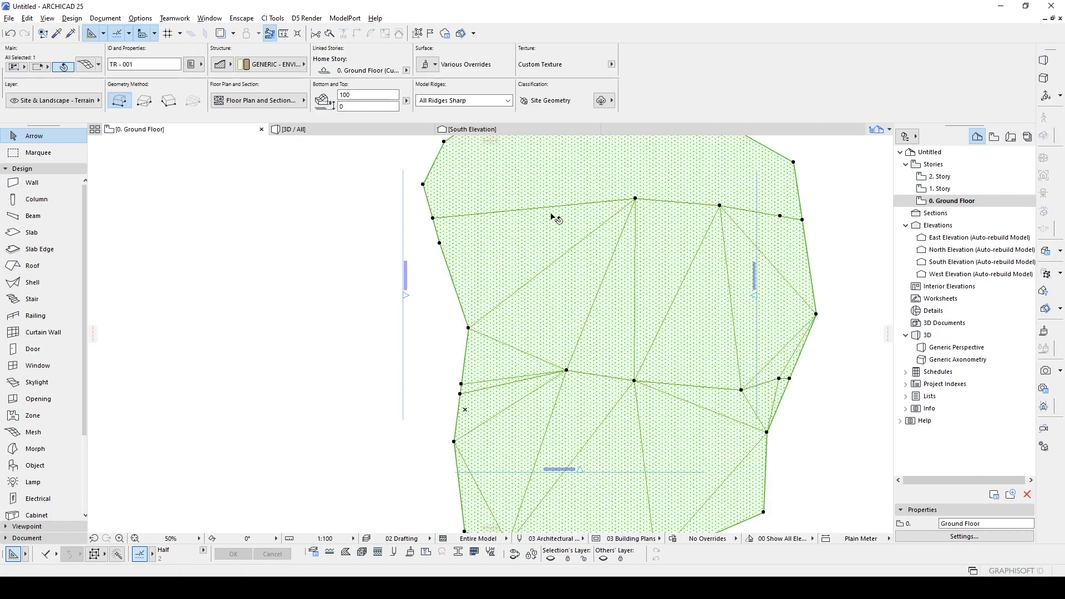
click(635, 198)
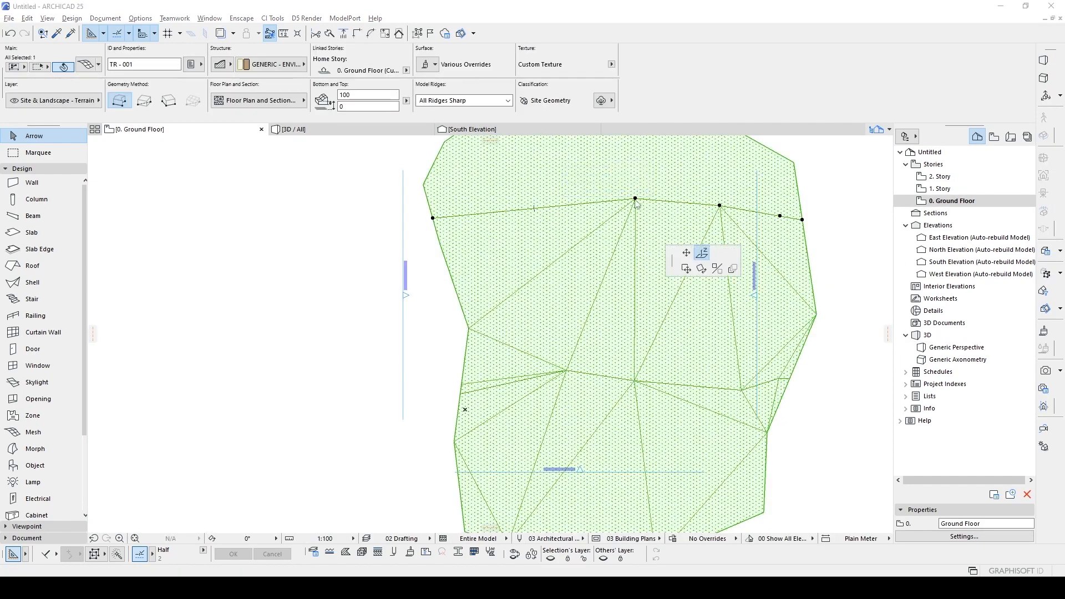
click(701, 252)
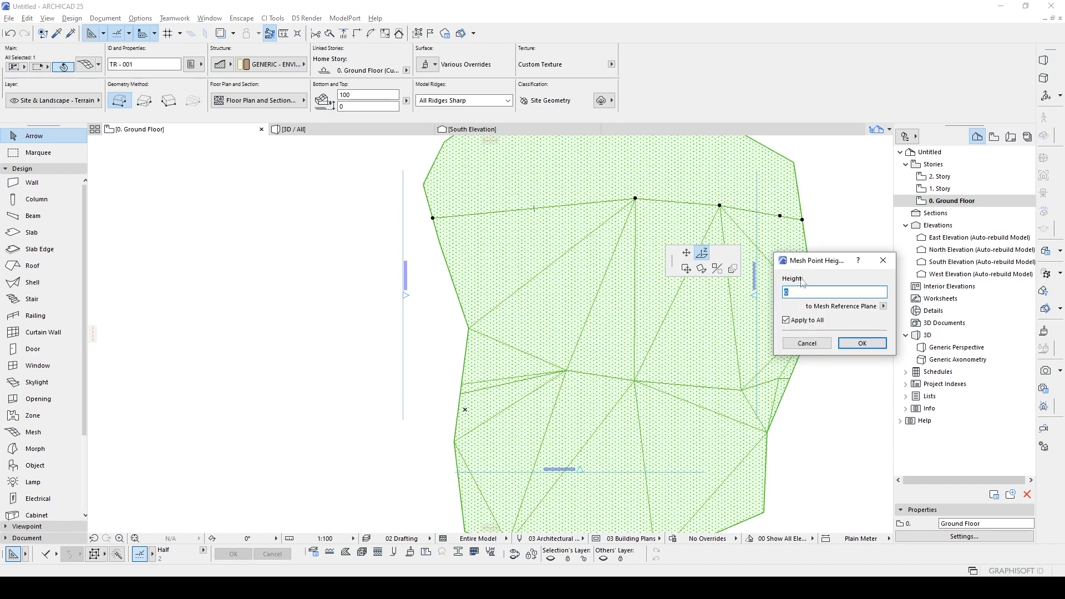
click(853, 344)
- Examine the slopes around both raised ridges from several sides in 3D
scroll(754, 305, down, 2)
middle_drag(752, 305, 635, 301)
key(Escape)
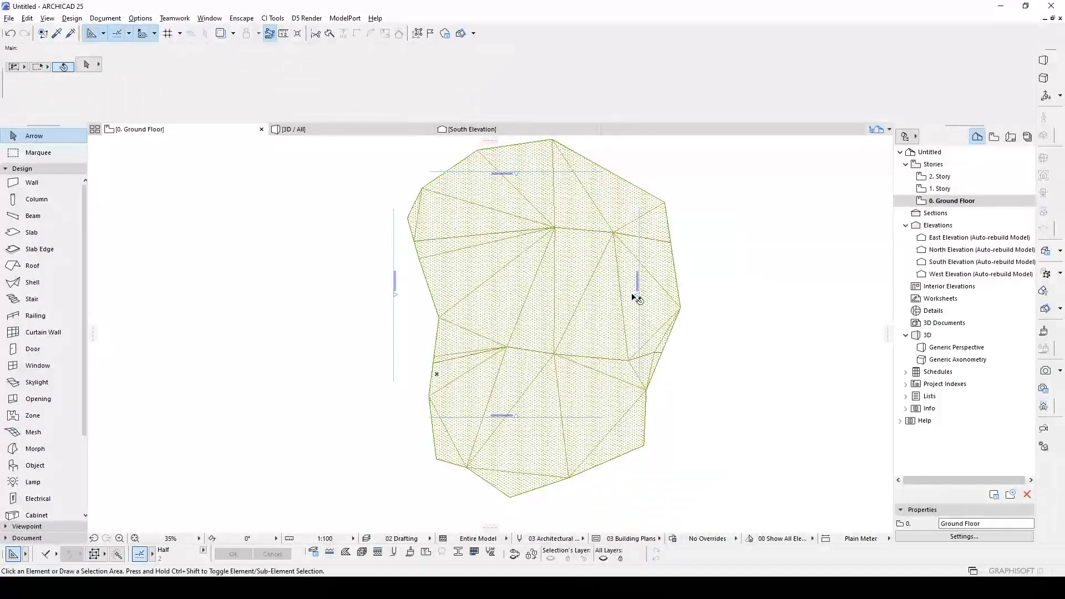
key(F3)
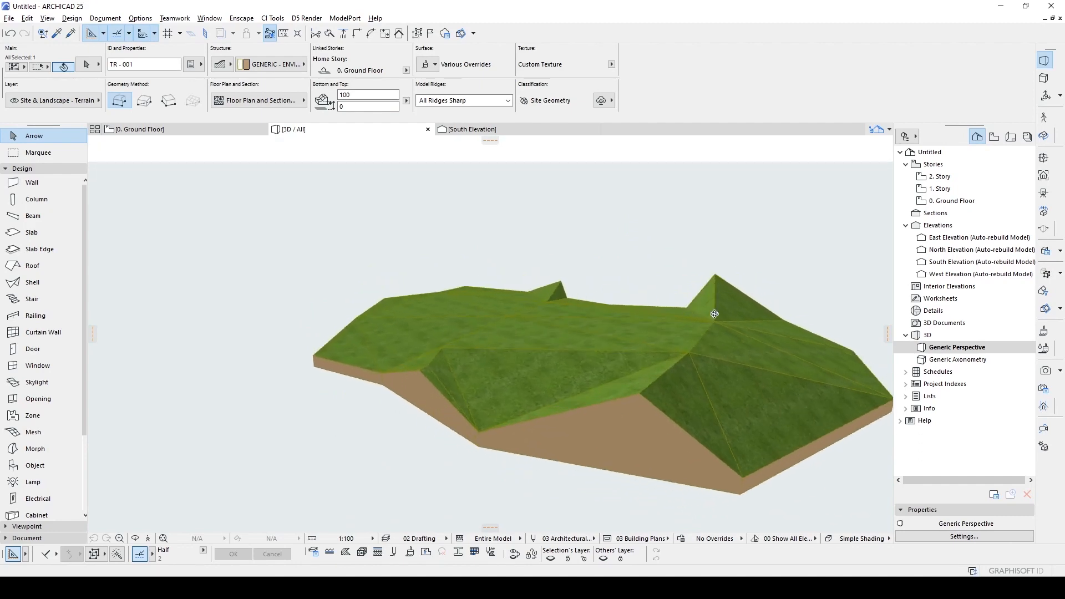
shift+middle_drag(715, 314, 791, 297)
key(Escape)
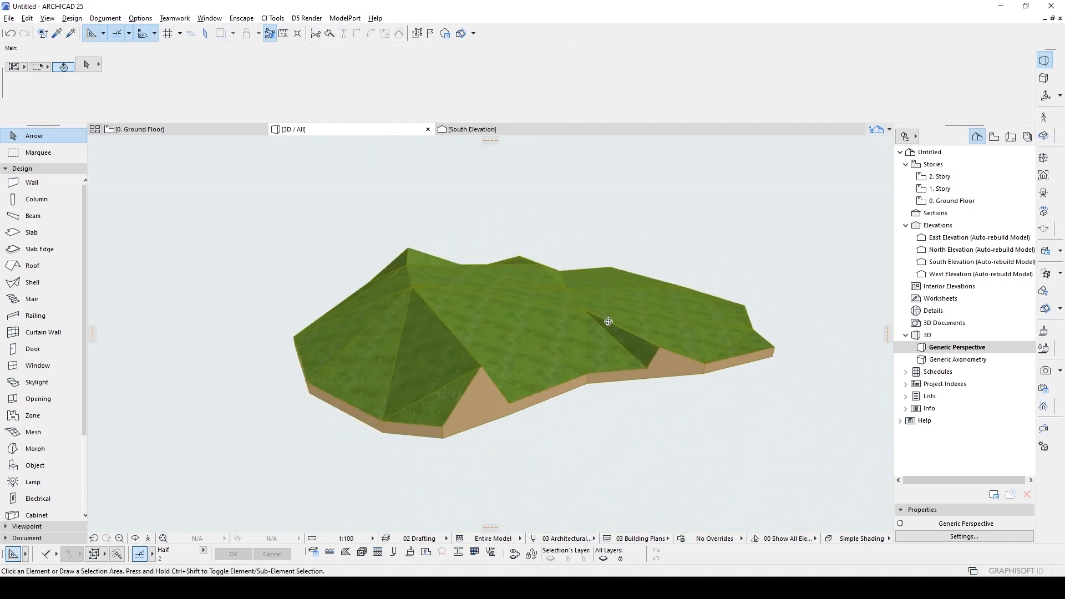
shift+middle_drag(609, 321, 380, 313)
click(495, 332)
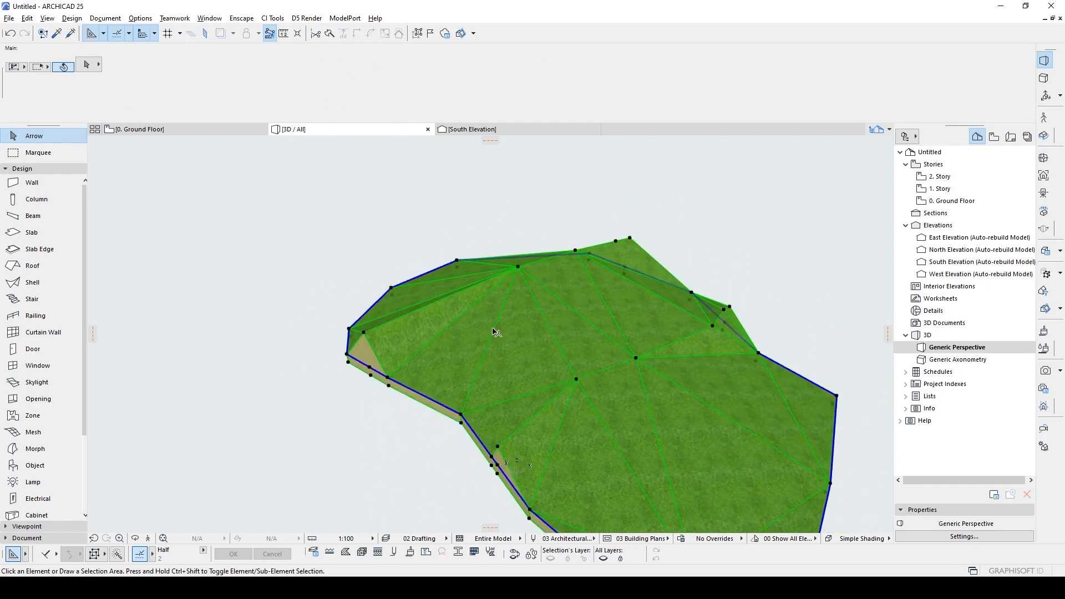
shift+middle_drag(474, 285, 427, 269)
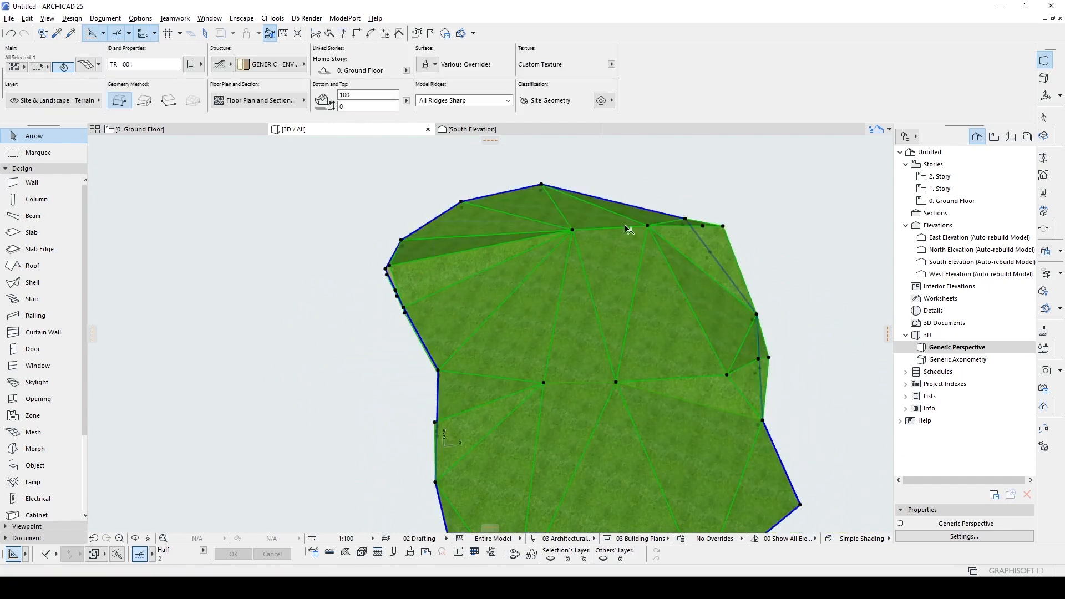
- Undo the ridge height changes and both added lines of mesh points on the ground floor plan, leaving the mesh deselected
click(183, 158)
click(160, 129)
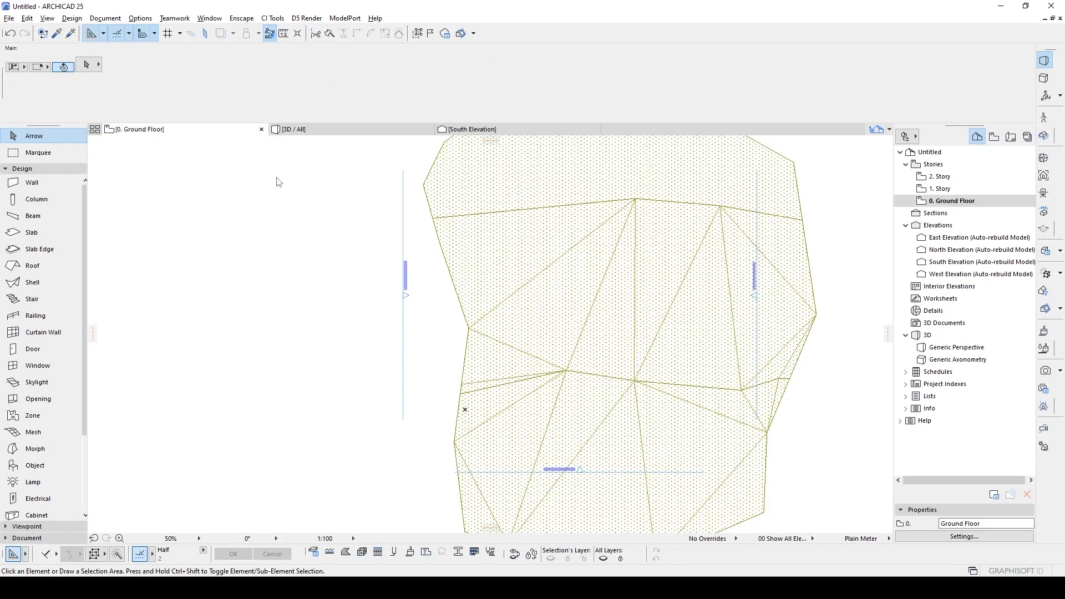
click(571, 269)
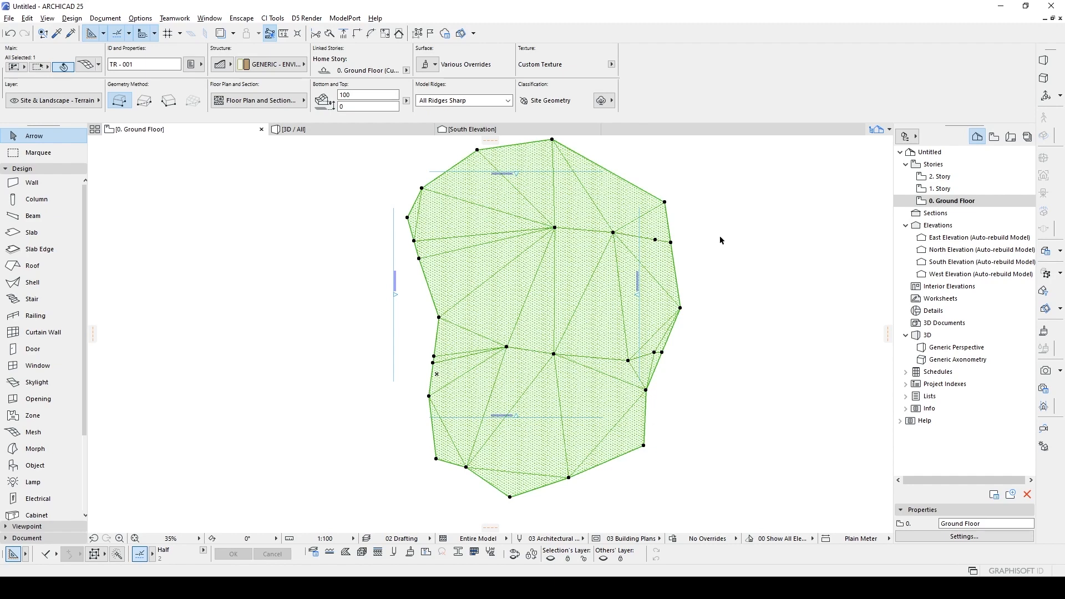
click(734, 237)
key(ctrl+z)
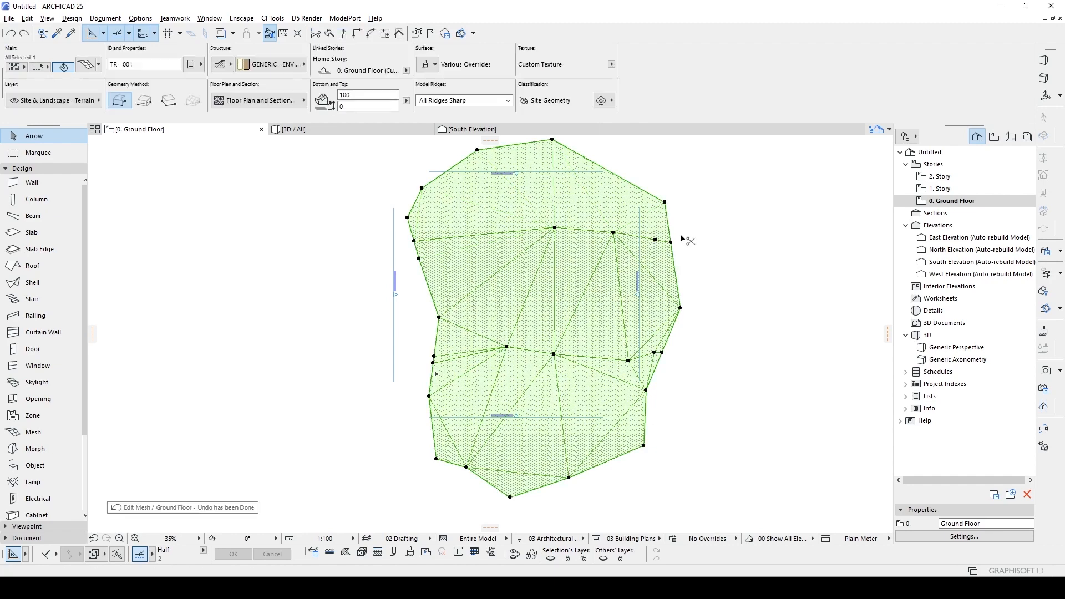
key(ctrl+z)
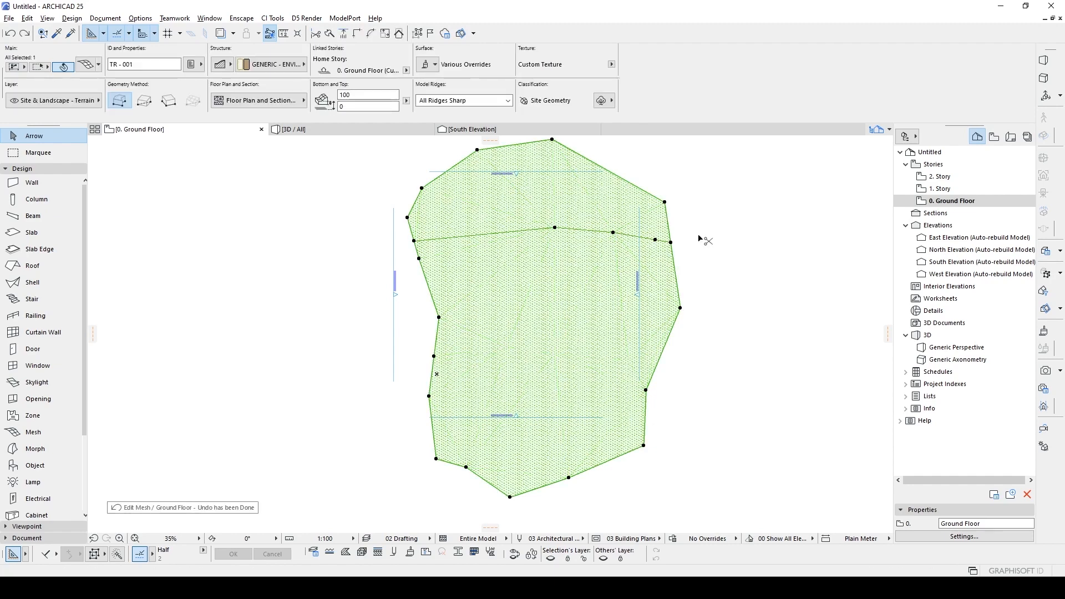
key(ctrl+z)
key(ctrl+z)
click(735, 240)
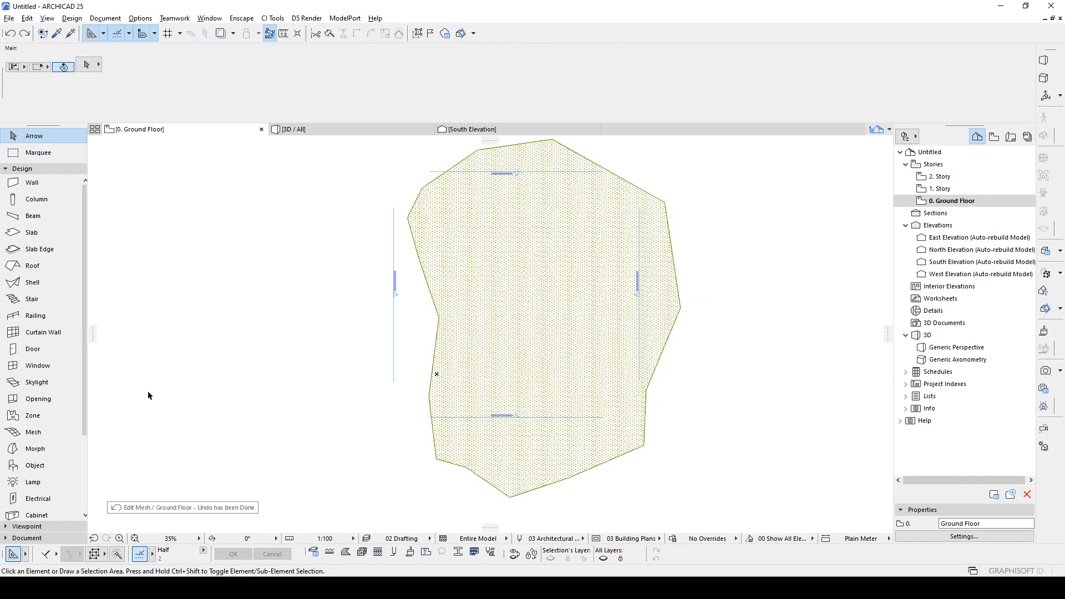
- Draw a five-node wavy spline across the upper part of the mesh, extending past the outline on both sides
scroll(87, 327, down, 1)
scroll(87, 327, down, 4)
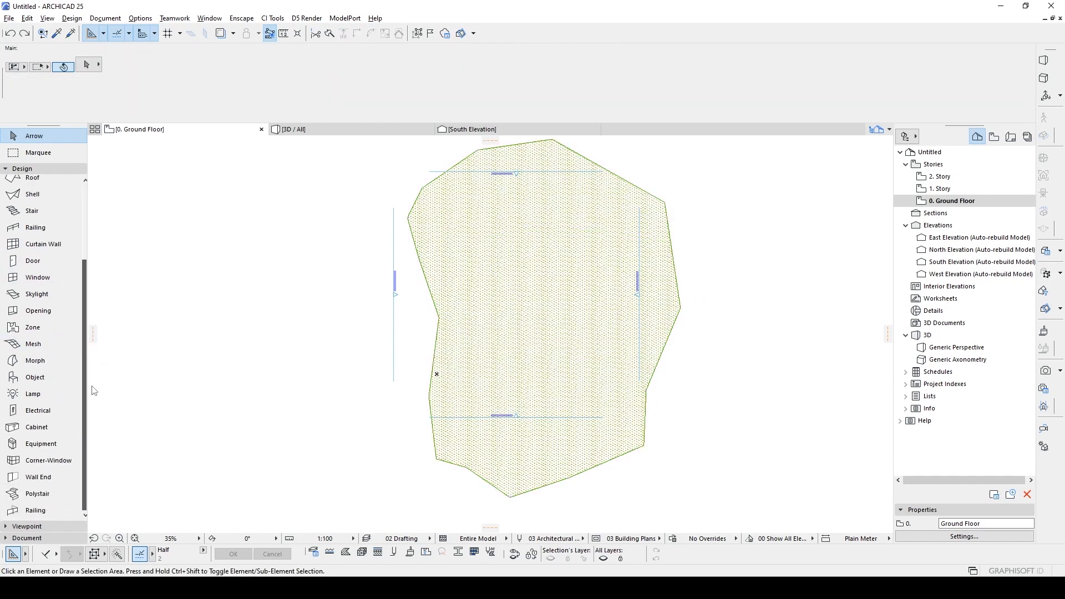
click(24, 538)
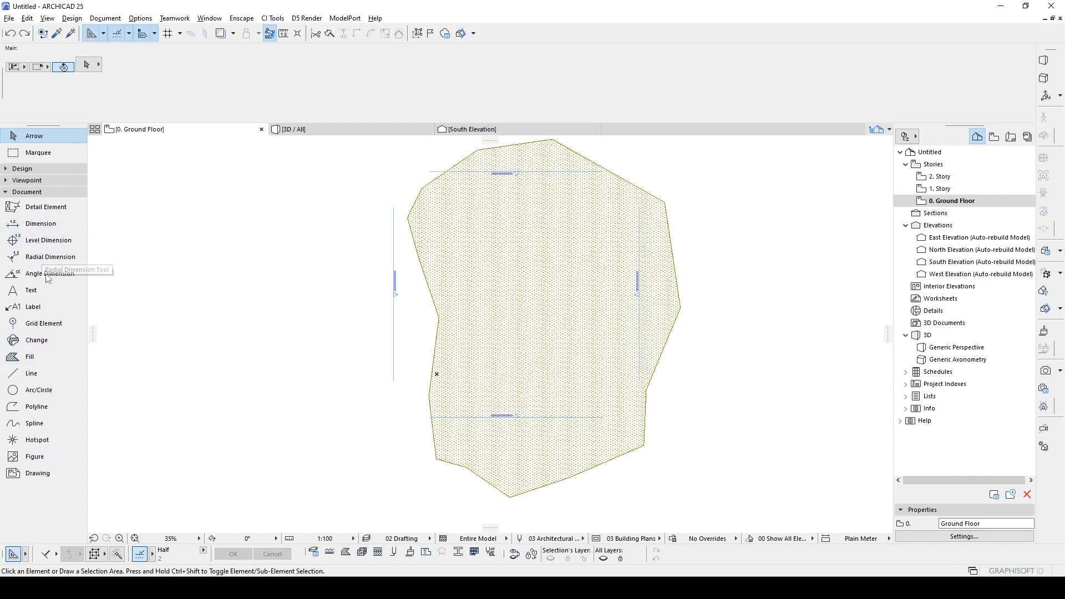
click(34, 423)
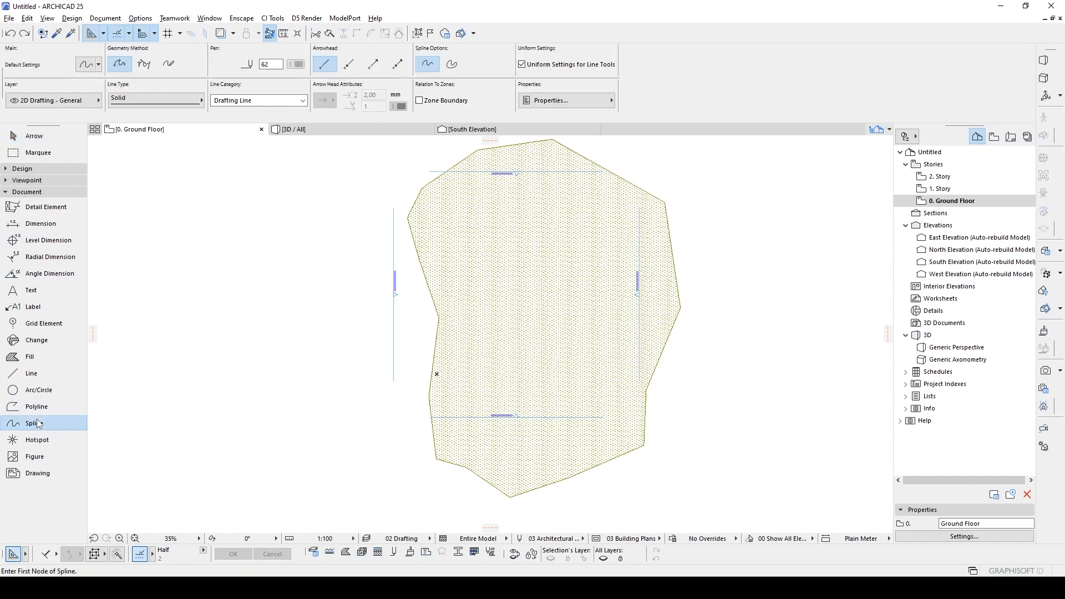
click(334, 303)
click(415, 272)
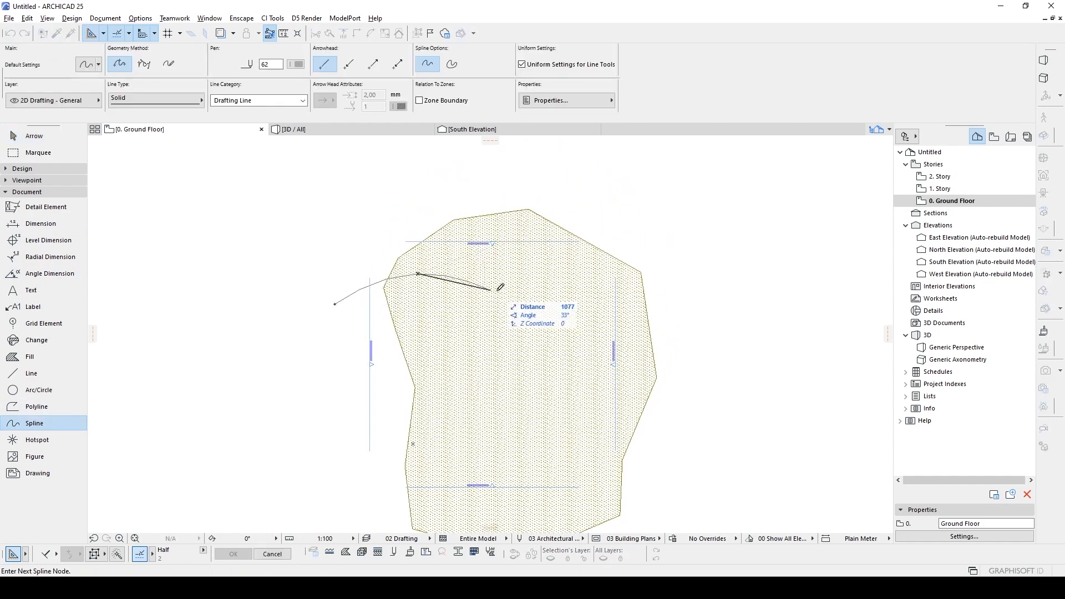
click(515, 296)
click(598, 288)
click(689, 302)
click(689, 302)
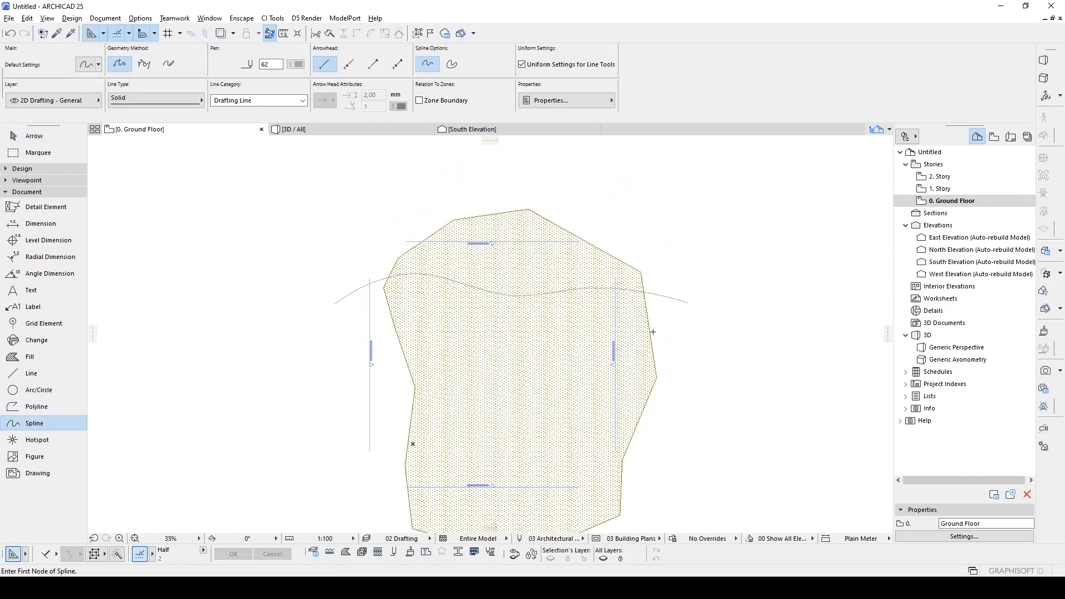
- Draw a second wavy spline across the lower part of the mesh, extending past both sides of its outline
middle_drag(565, 383, 579, 310)
click(404, 377)
click(447, 363)
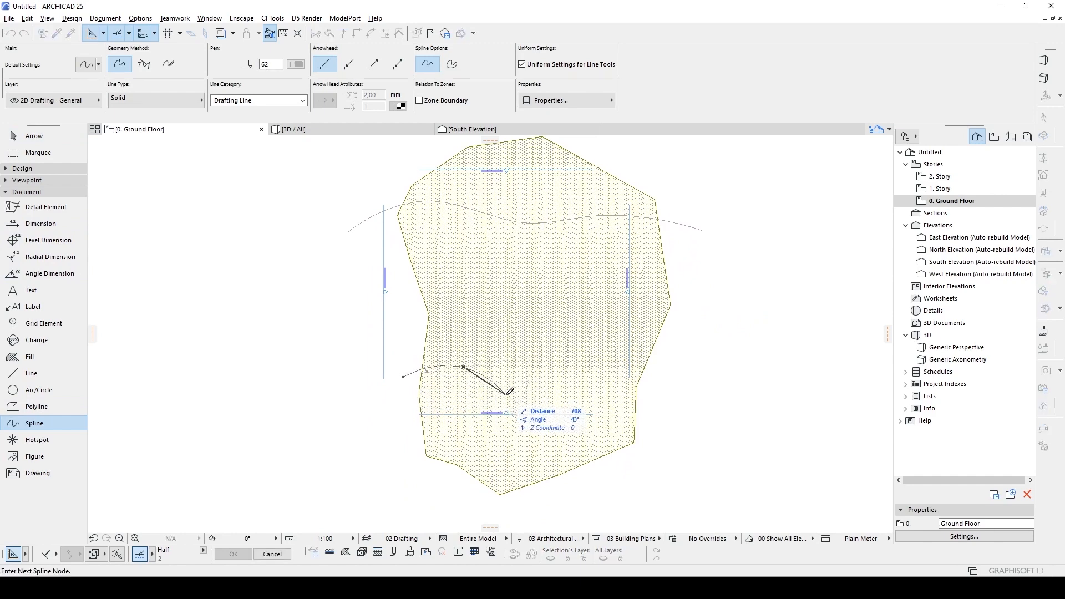
click(518, 397)
click(571, 392)
click(621, 407)
click(667, 399)
double_click(684, 398)
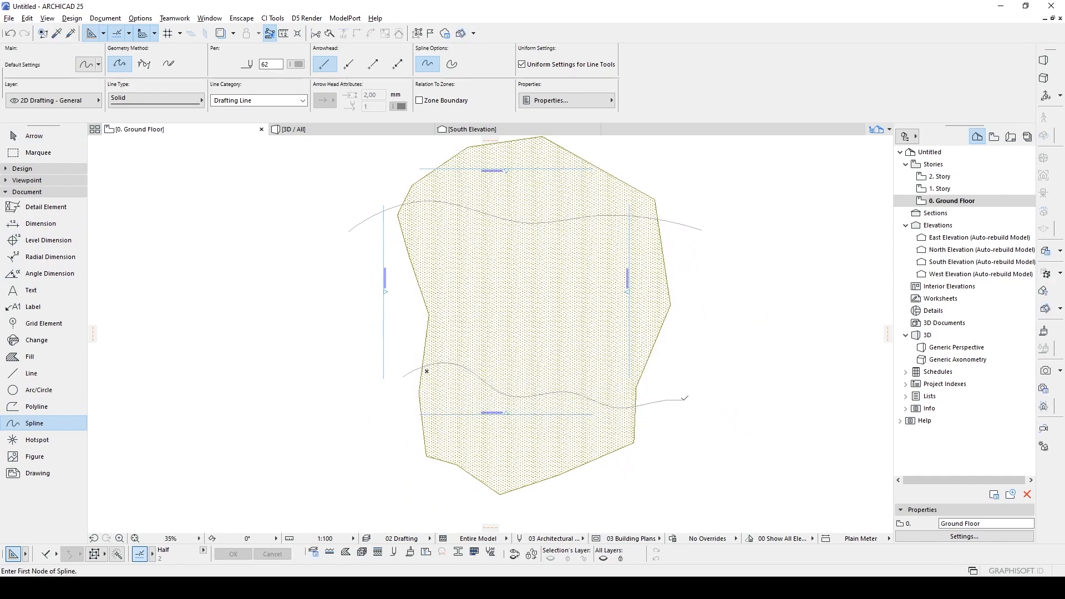
key(Escape)
- Select the mesh, try tracing the upper spline with the Mesh tool and Magic Wand, and undo the separate mesh
click(476, 308)
middle_drag(478, 285, 466, 329)
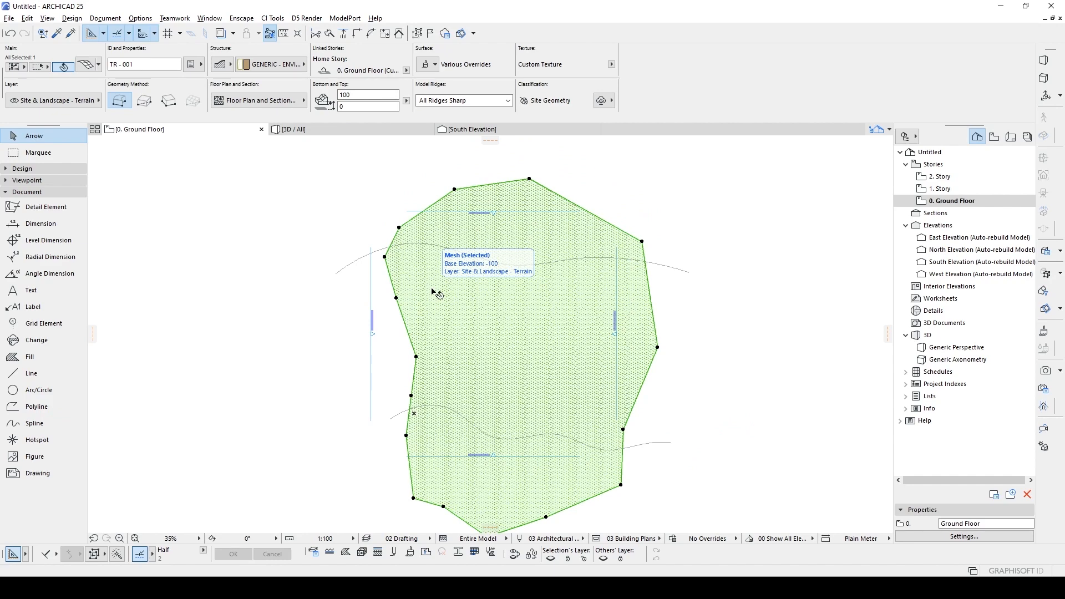
click(28, 169)
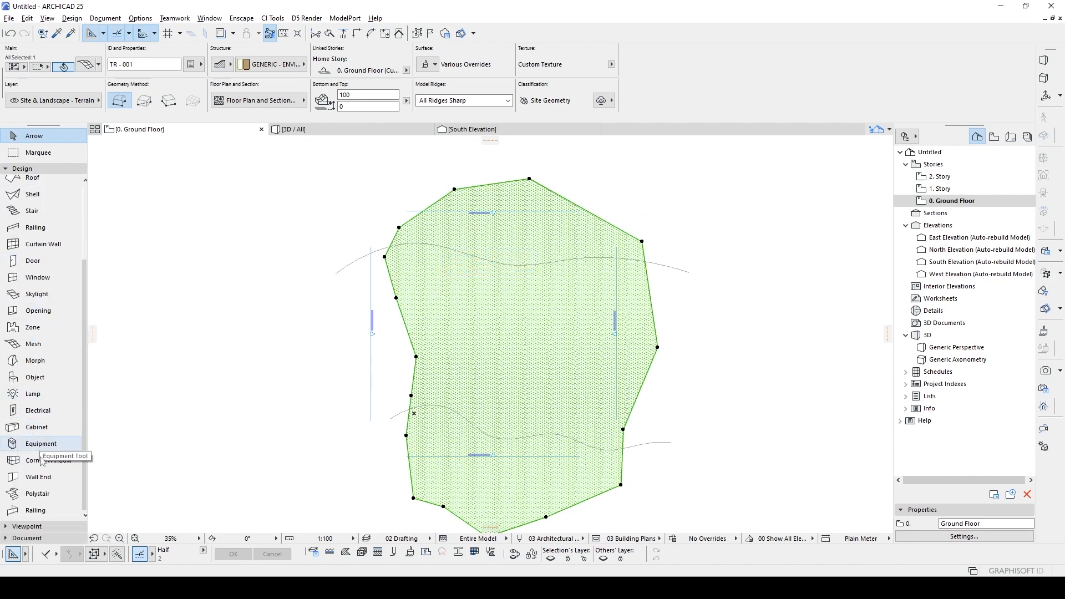
click(28, 344)
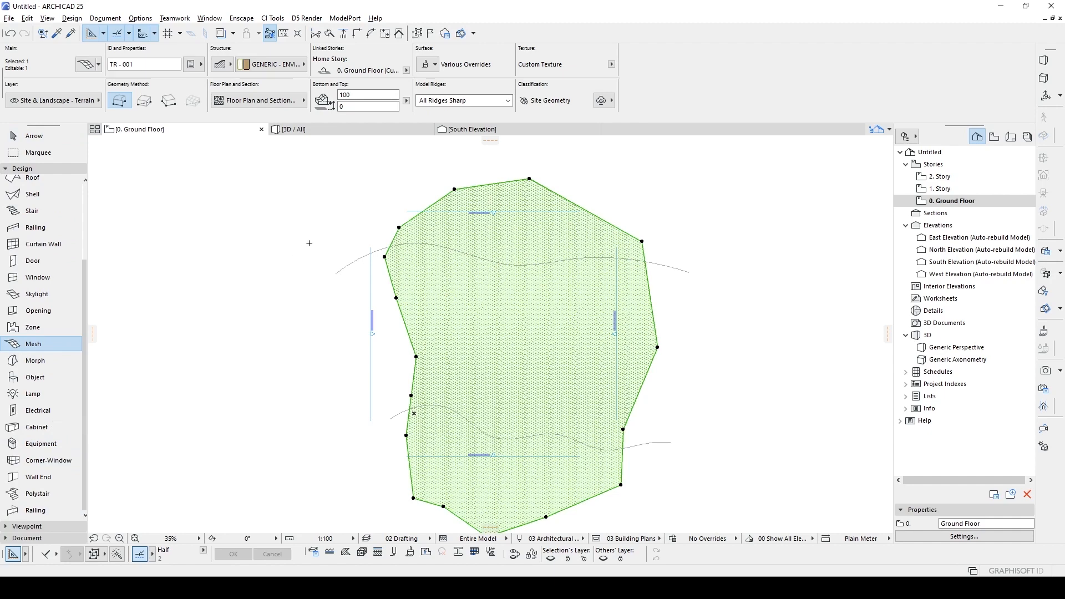
click(344, 264)
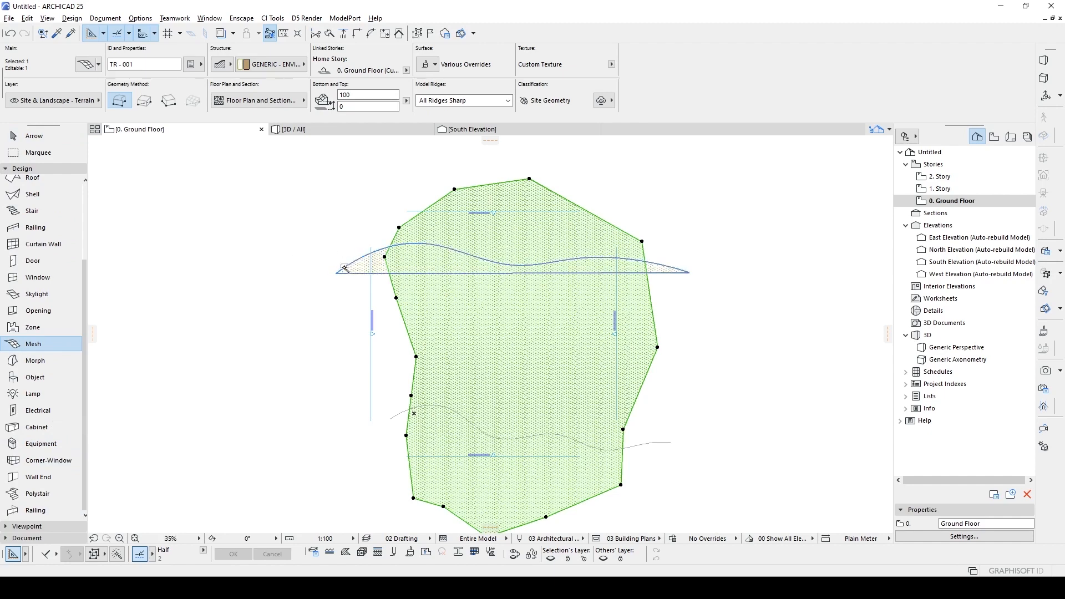
scroll(425, 254, up, 3)
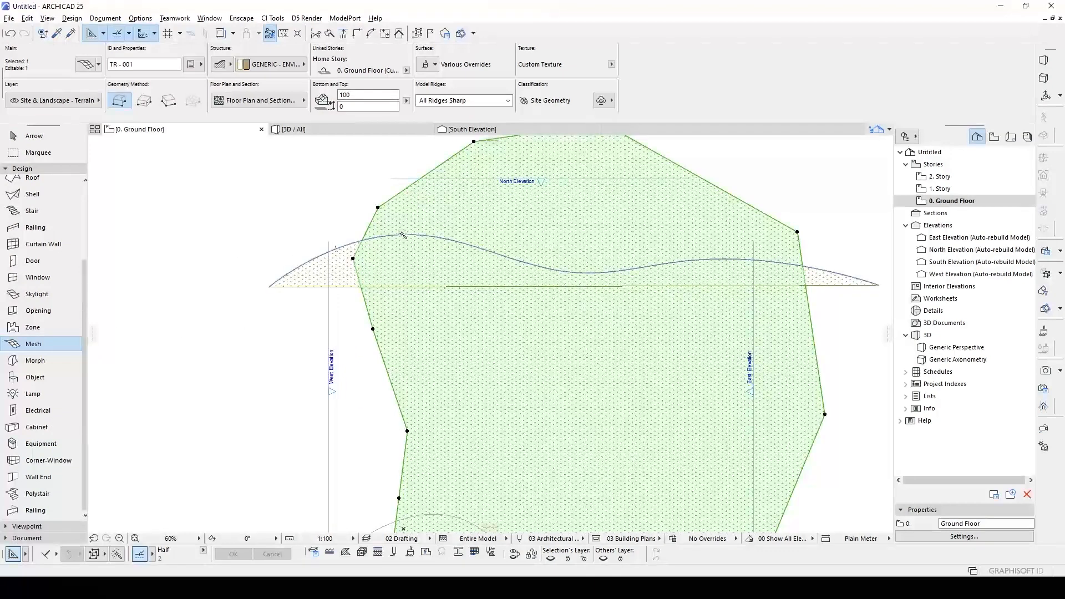
key(ctrl+z)
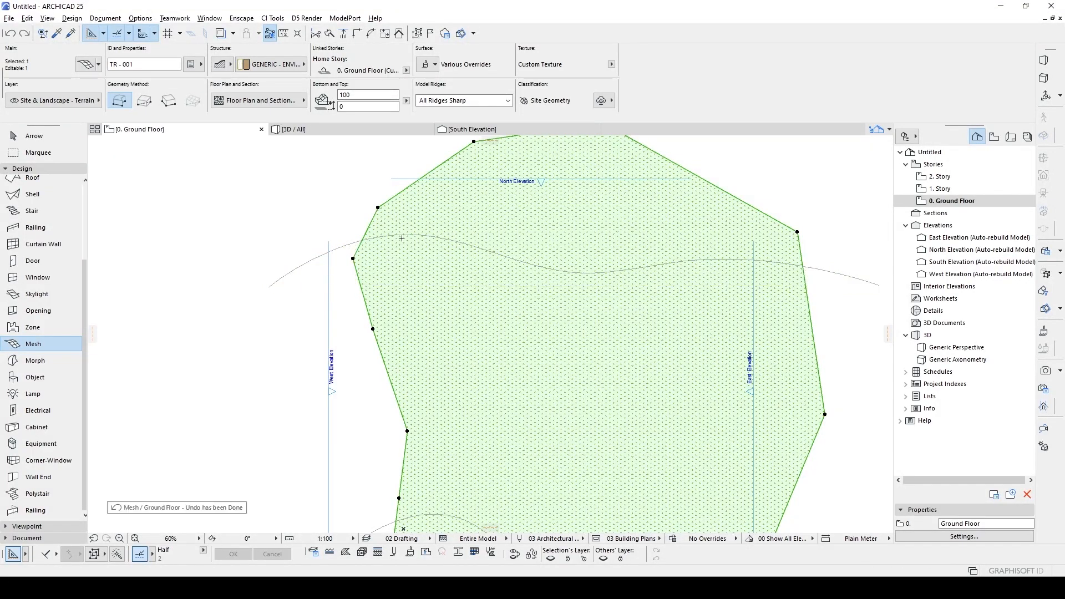
- Trace the upper and lower splines into the selected mesh with the Magic Wand, adding new points with Fit to User Ridges
key(space)
click(402, 235)
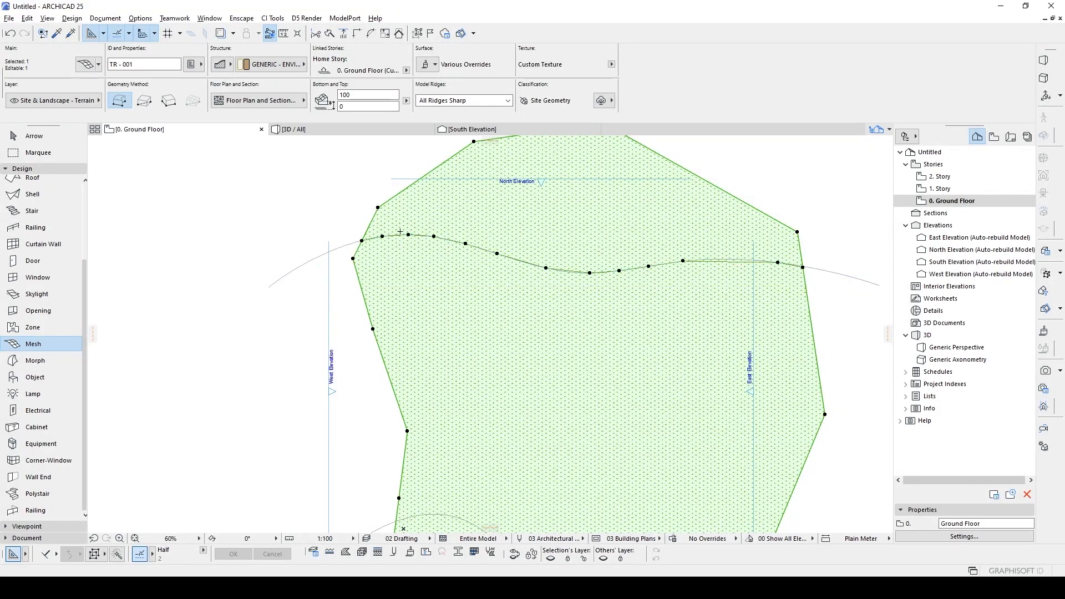
scroll(400, 231, down, 2)
middle_drag(428, 278, 438, 202)
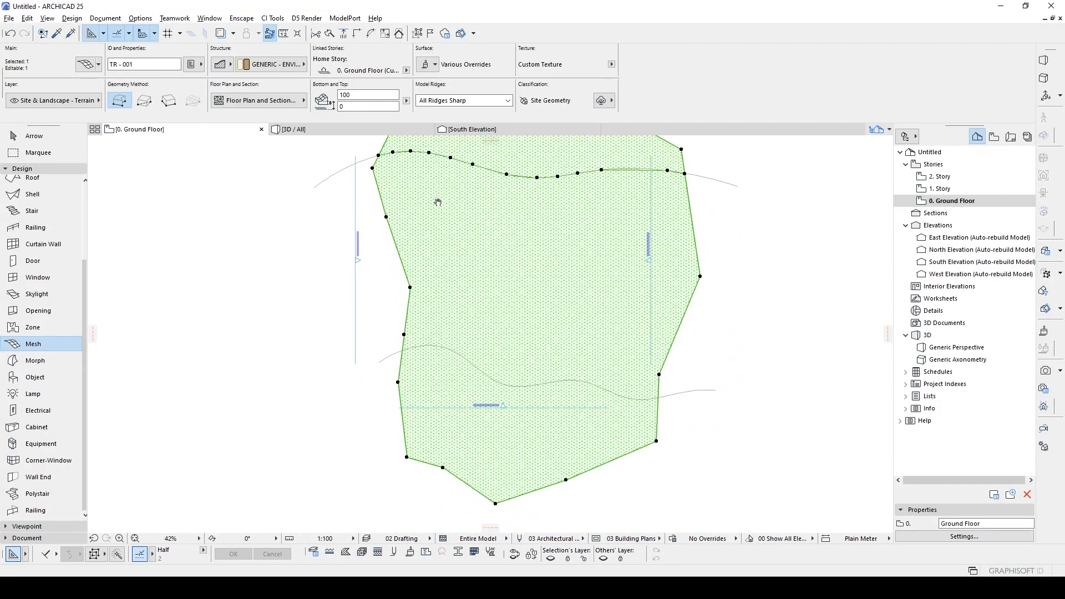
key(space)
click(434, 349)
click(579, 245)
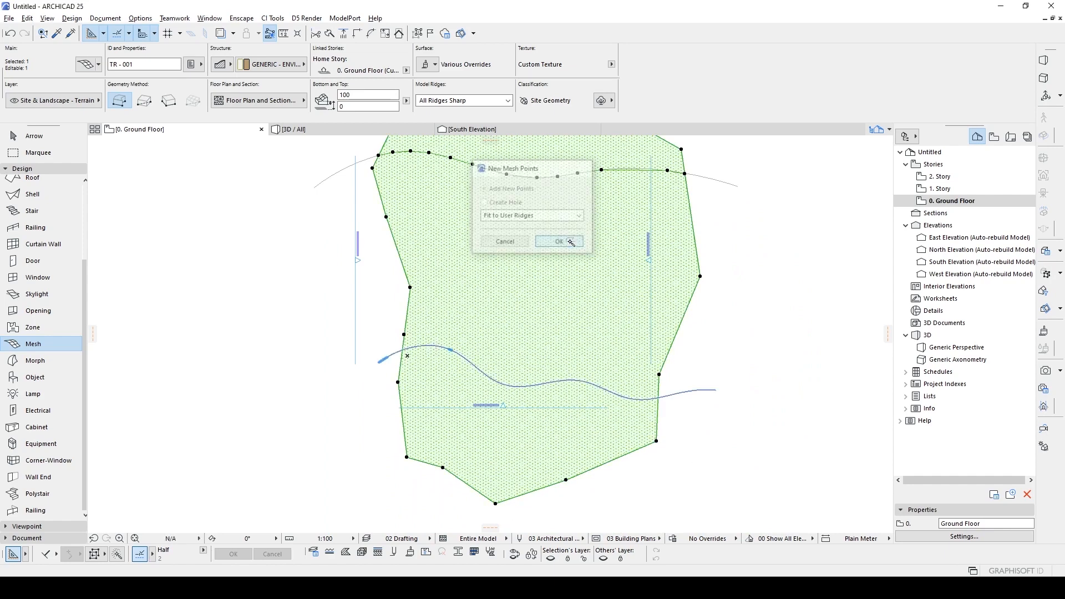
key(Escape)
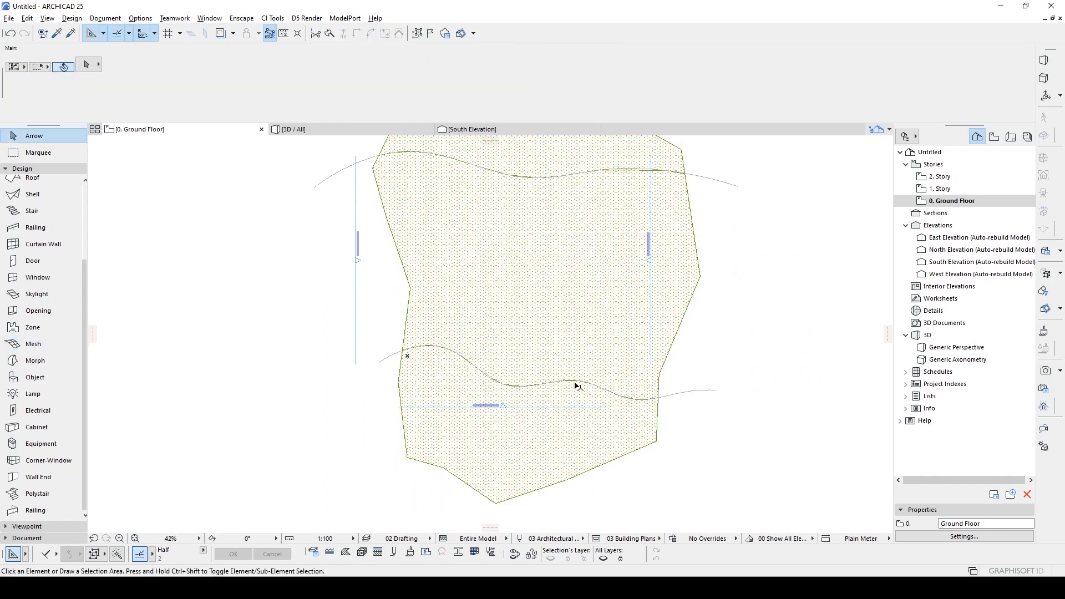
- Review the mesh in 3D and set all points of the lower curved ridge to height 200 on the floor plan, using Apply to All
key(F3)
shift+middle_drag(537, 363, 484, 304)
key(F2)
click(418, 347)
double_click(425, 347)
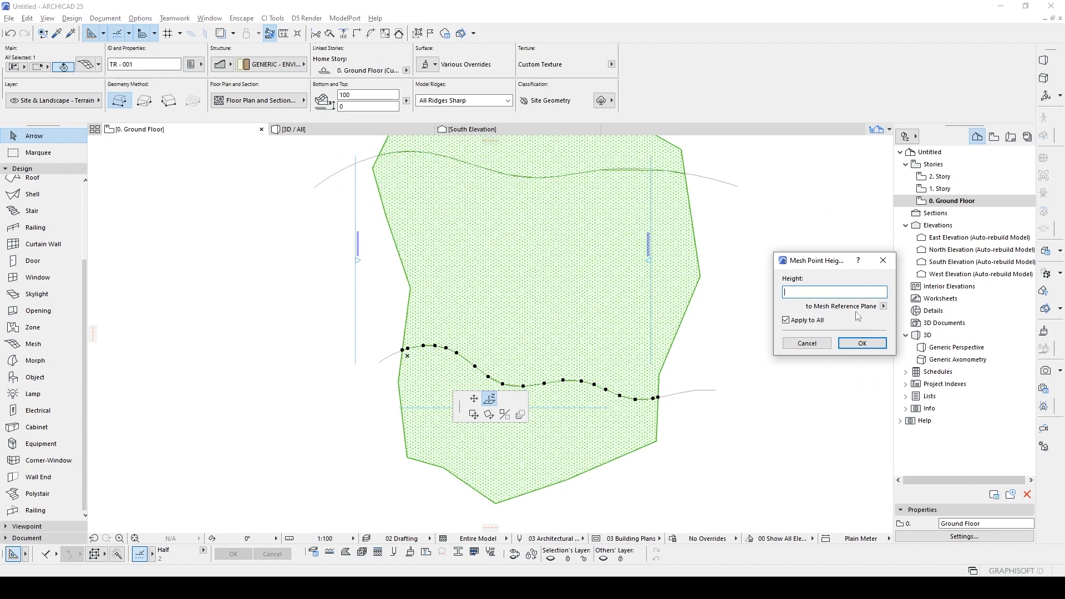
text(200)
key(Return)
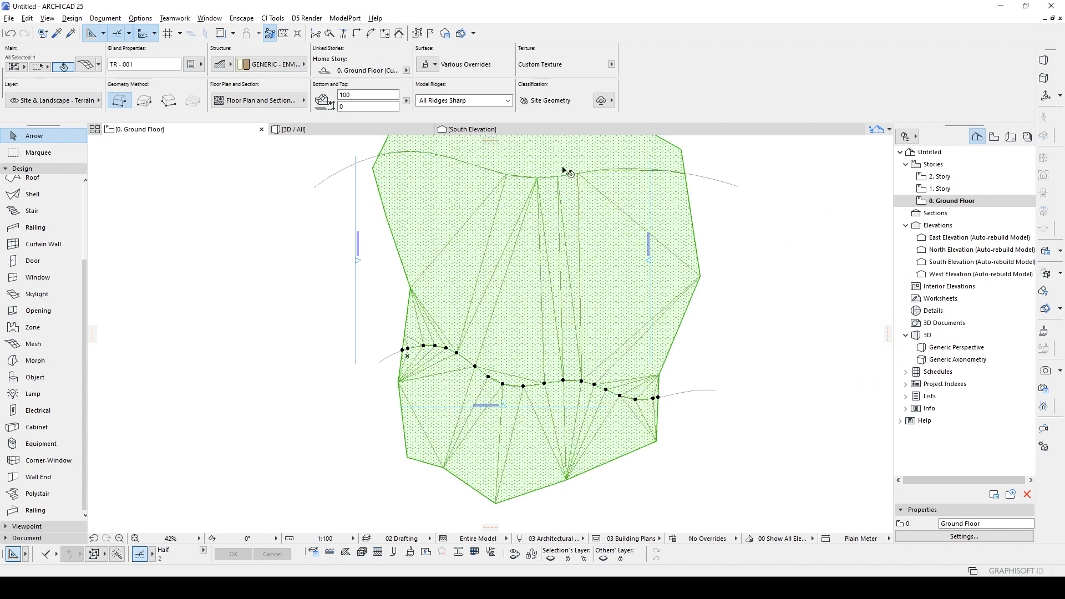
- Set all points of the upper curved ridge to height 400 using Apply to All, and review the terrain in 3D
click(558, 178)
click(625, 229)
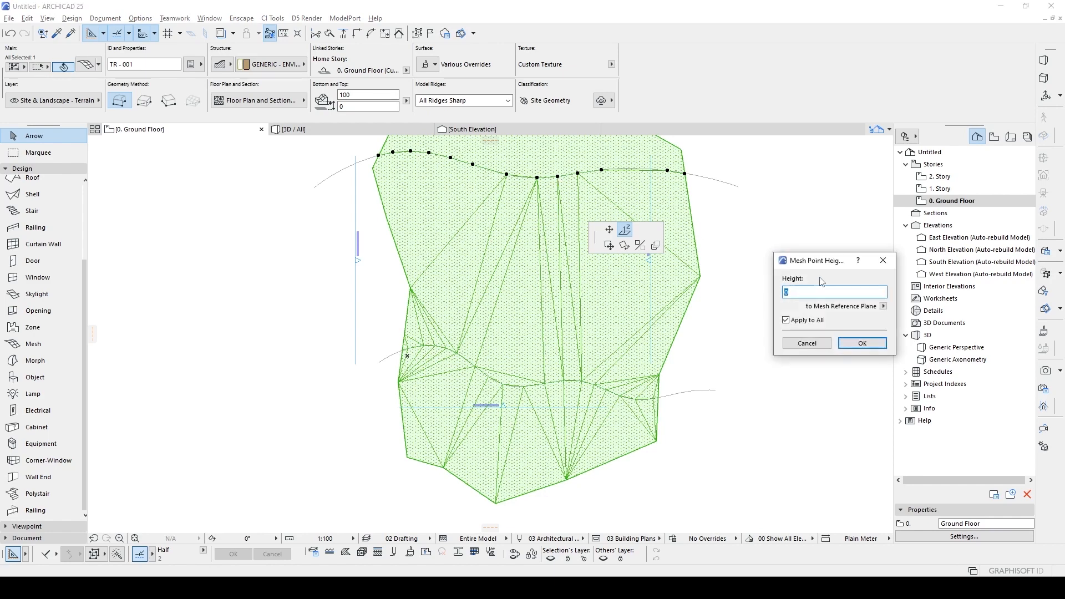
text(400)
key(Return)
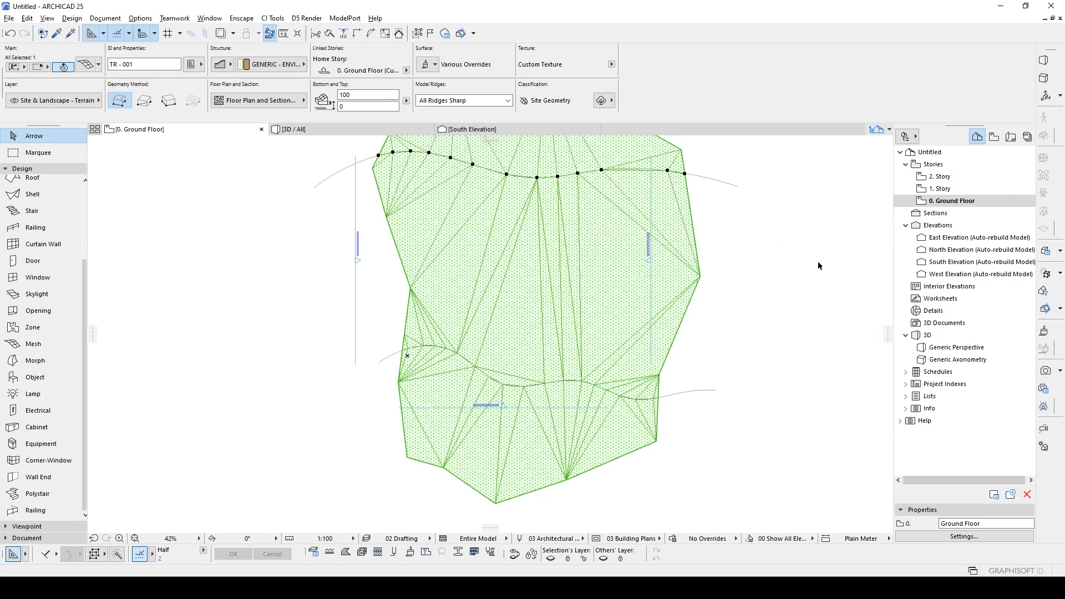
key(F3)
shift+middle_drag(737, 265, 708, 291)
key(F2)
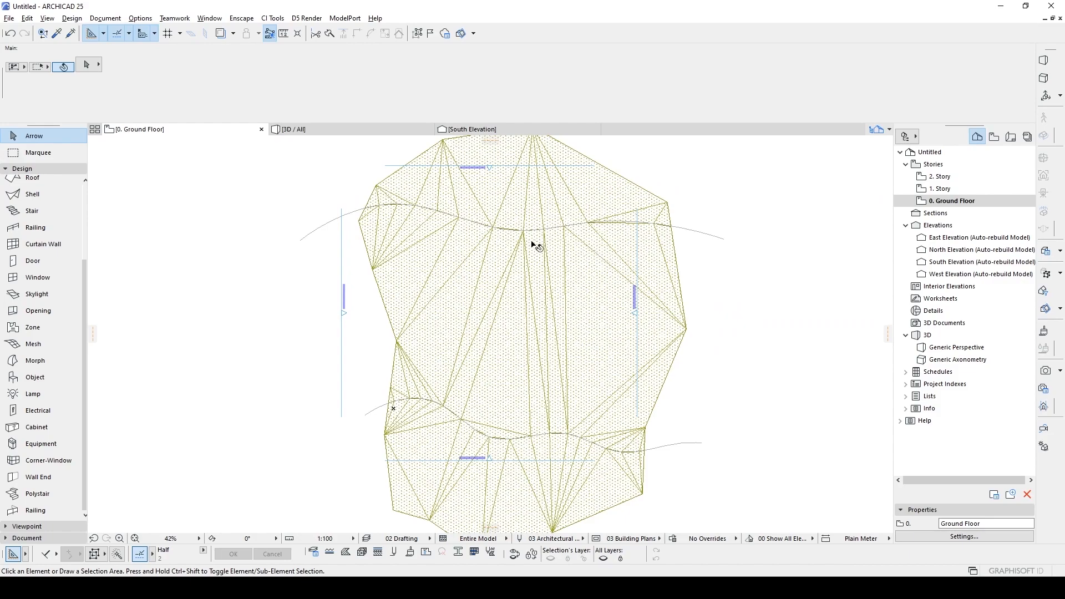
- Select the mesh on the floor plan and examine the spacing of the points along both curved ridges
click(582, 247)
scroll(435, 215, up, 3)
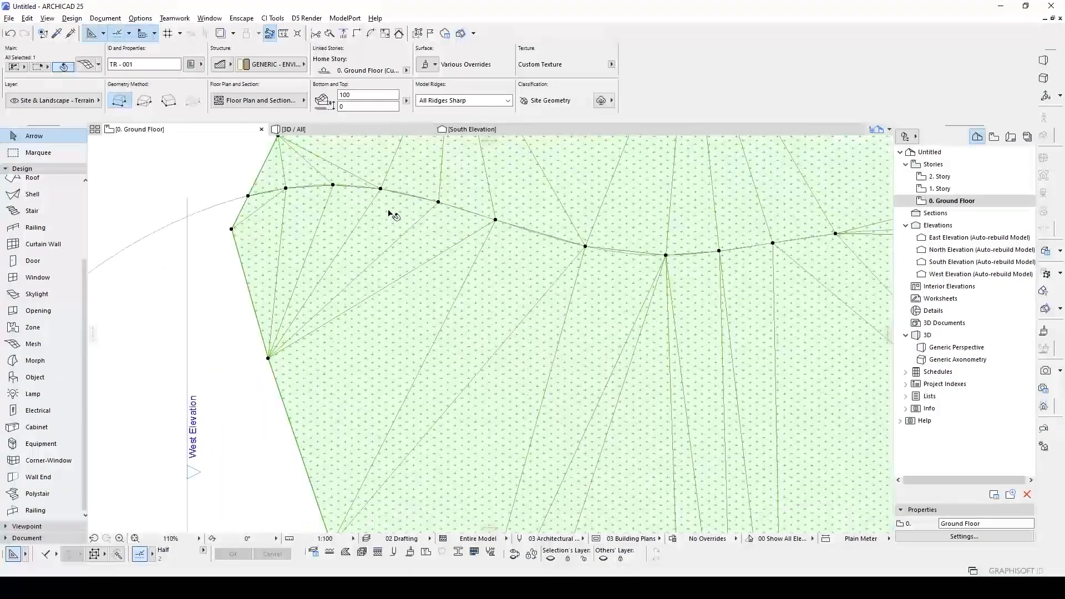
scroll(391, 214, up, 1)
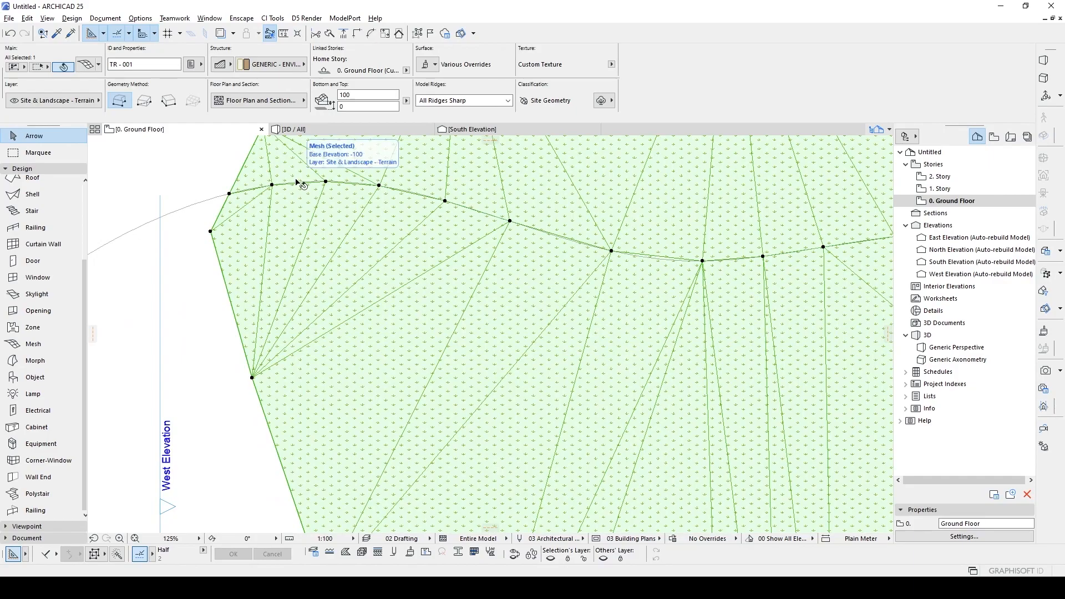
scroll(333, 191, down, 3)
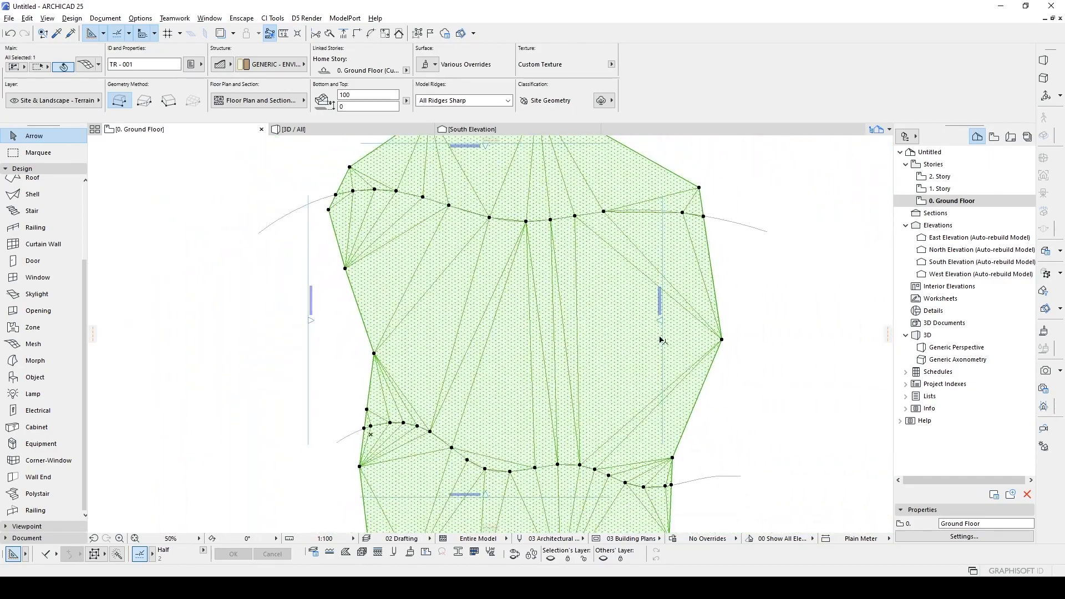
middle_drag(663, 390, 650, 262)
scroll(413, 310, up, 4)
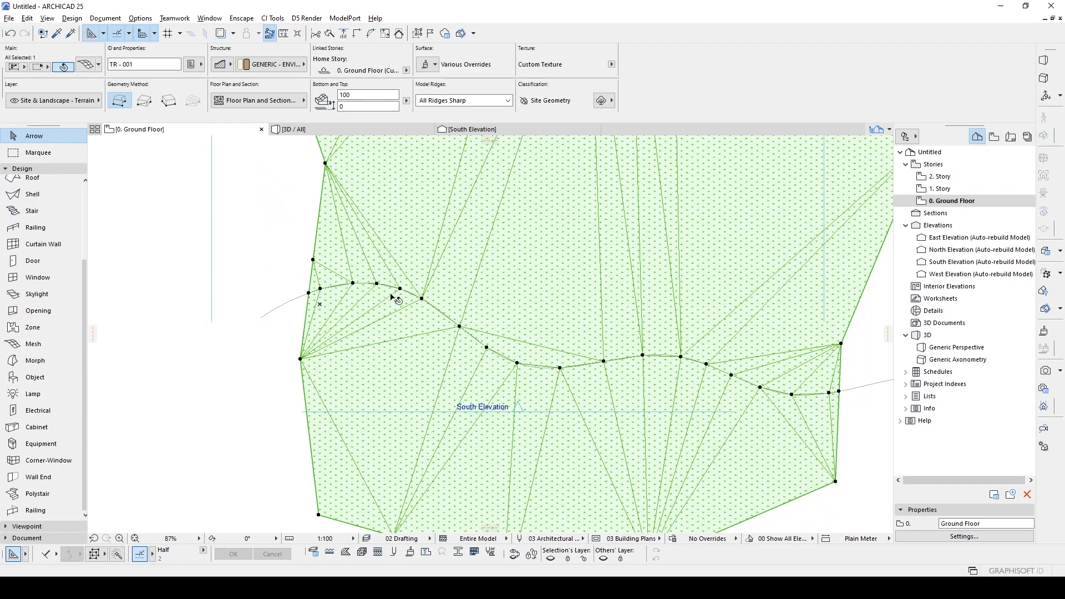
middle_drag(653, 384, 480, 357)
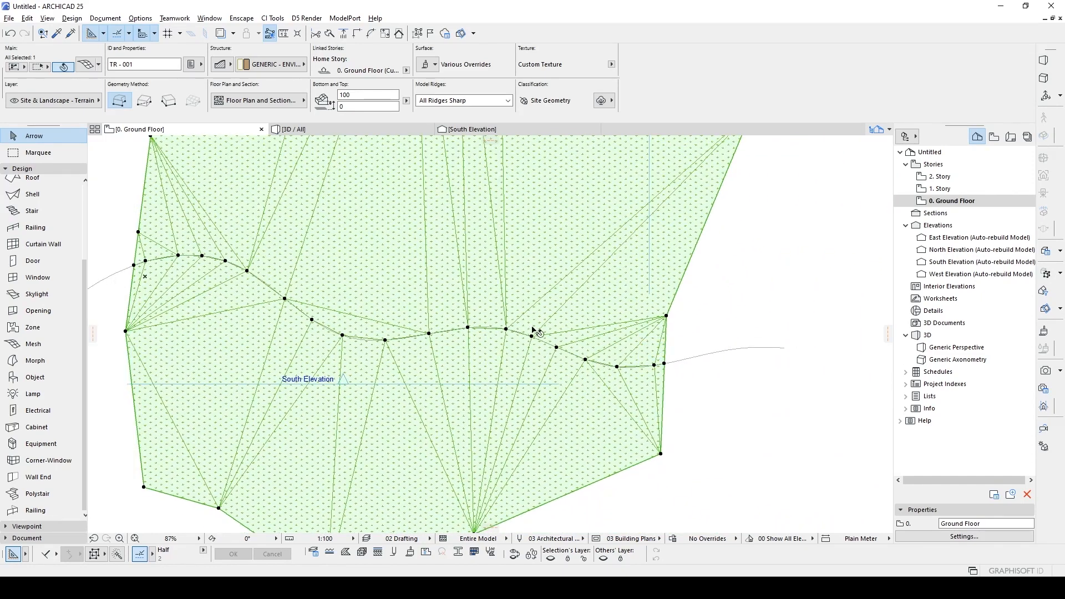
scroll(532, 331, down, 3)
scroll(532, 331, up, 2)
middle_drag(533, 331, 544, 456)
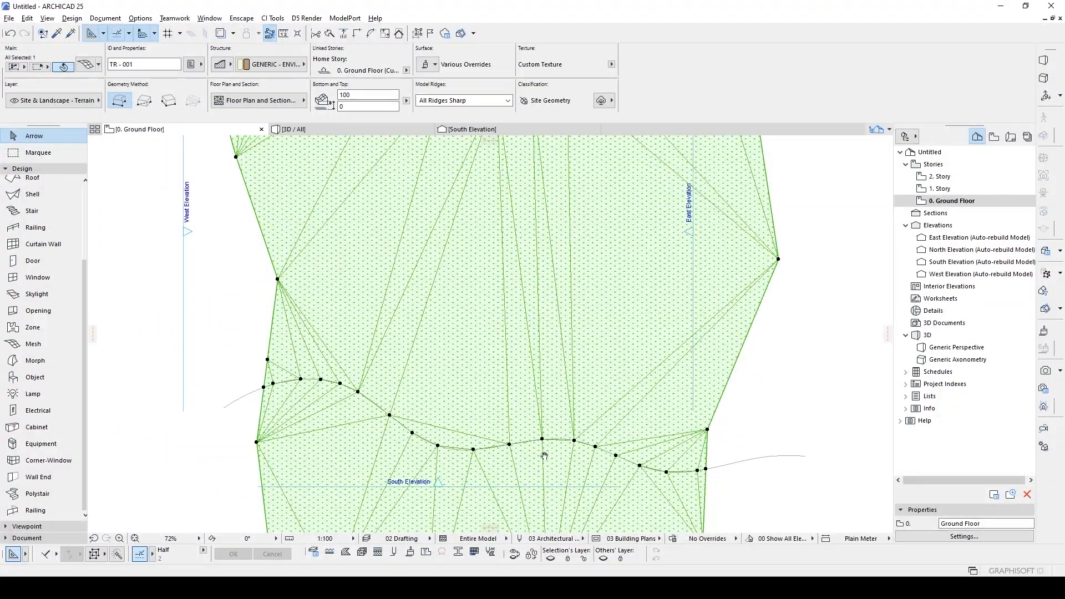
scroll(588, 377, down, 5)
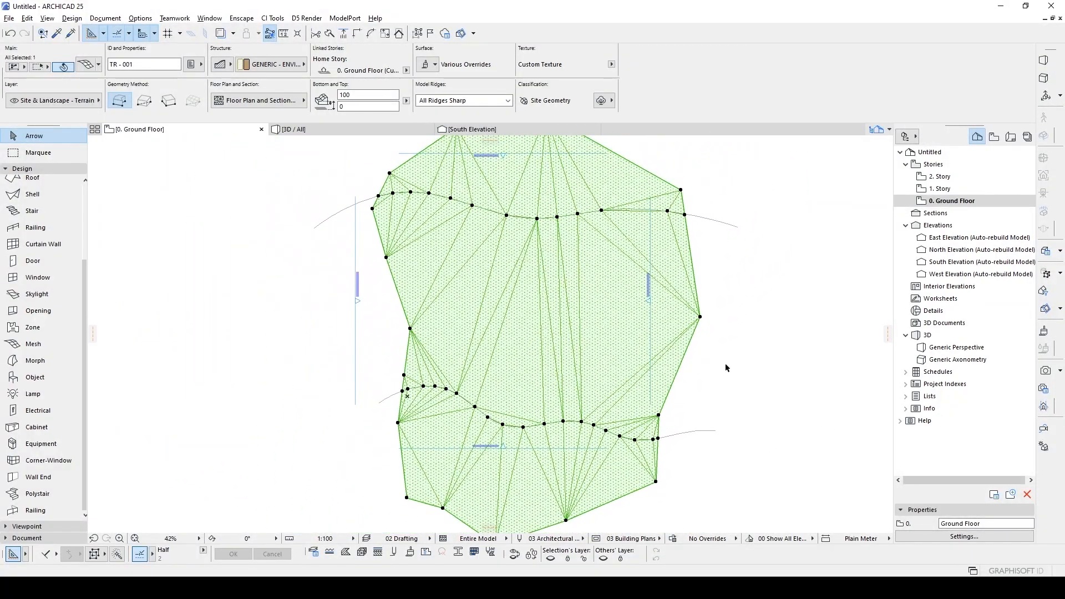
- Undo the height edits and the mesh points traced along both splines, and deselect the mesh
key(ctrl+z)
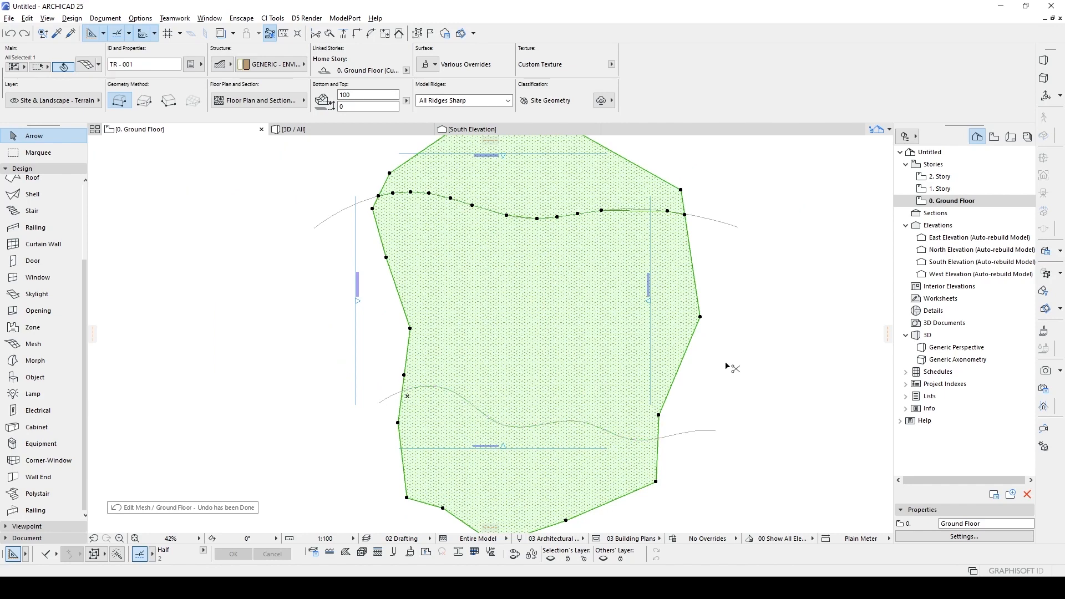
key(ctrl+z)
click(726, 365)
- Configure the Magic Wand to trace with Linear Segments, using a Segment Length of 50
middle_drag(614, 297, 670, 332)
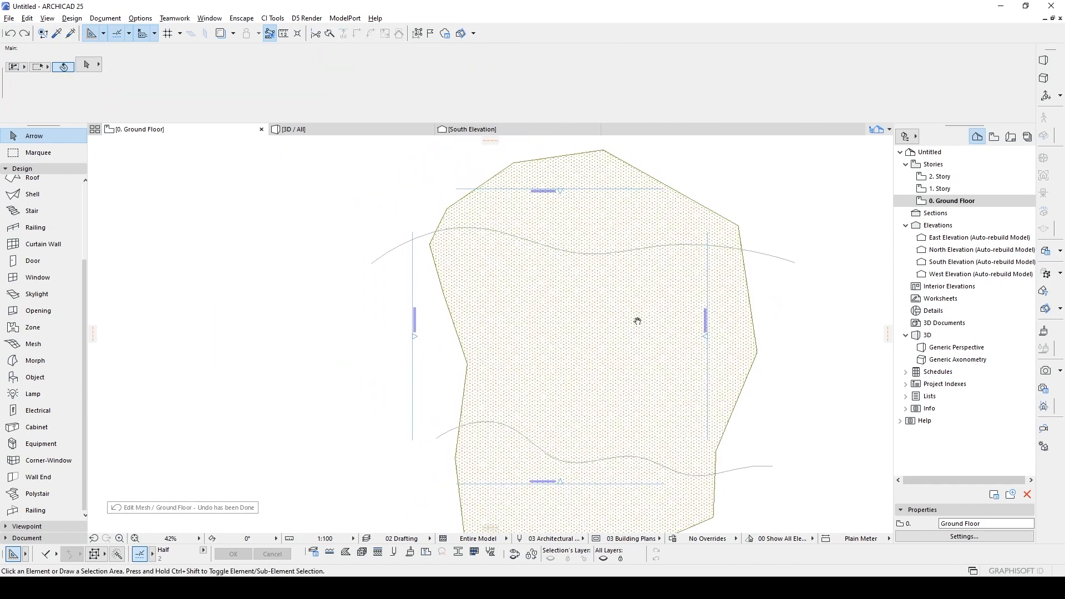
click(72, 19)
click(113, 150)
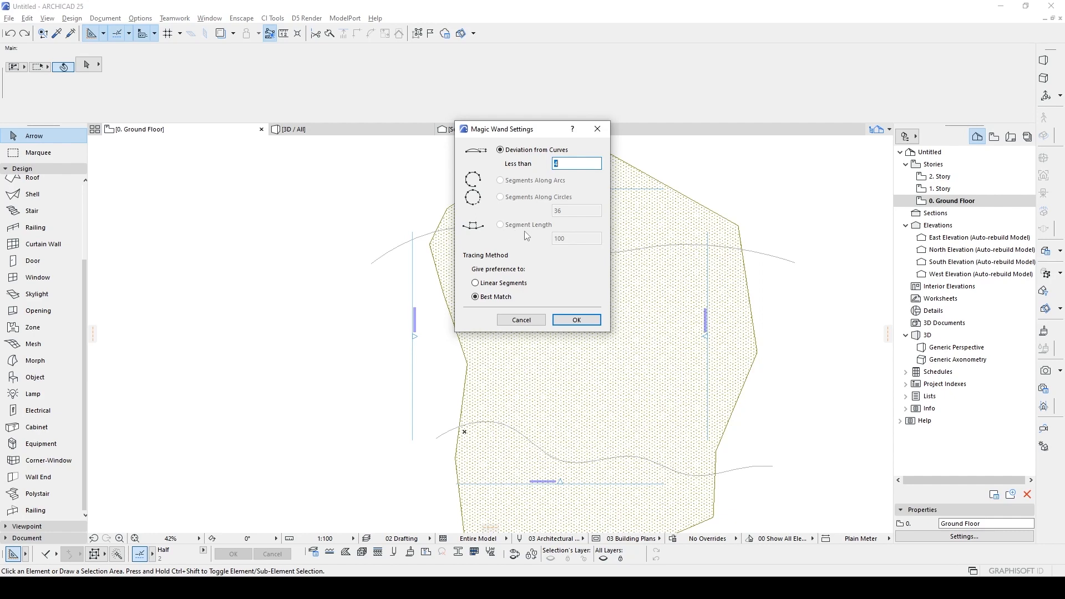
click(476, 284)
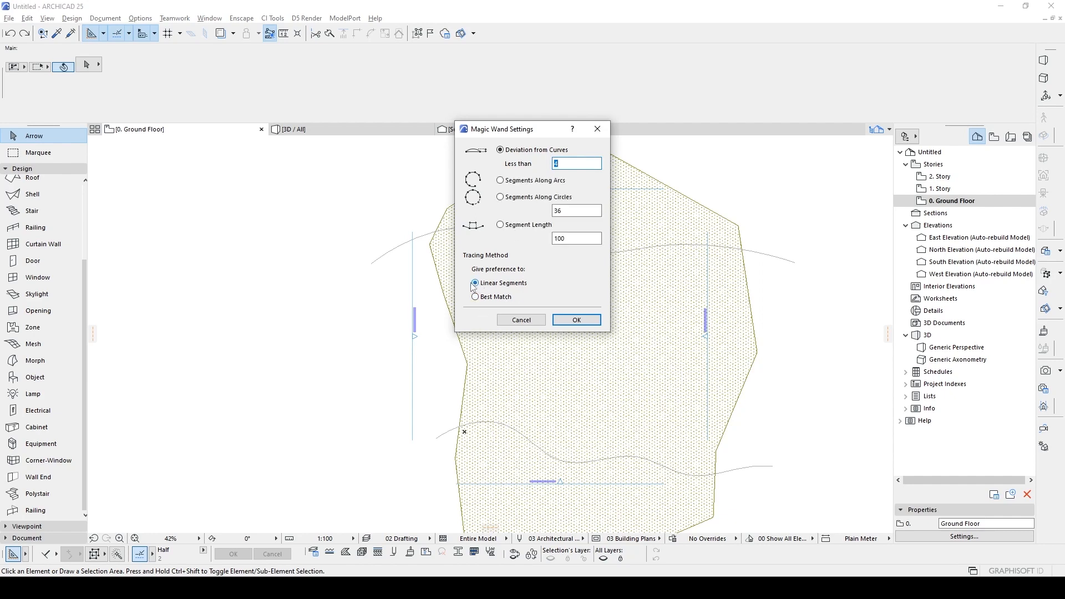
click(500, 225)
drag(545, 129, 281, 128)
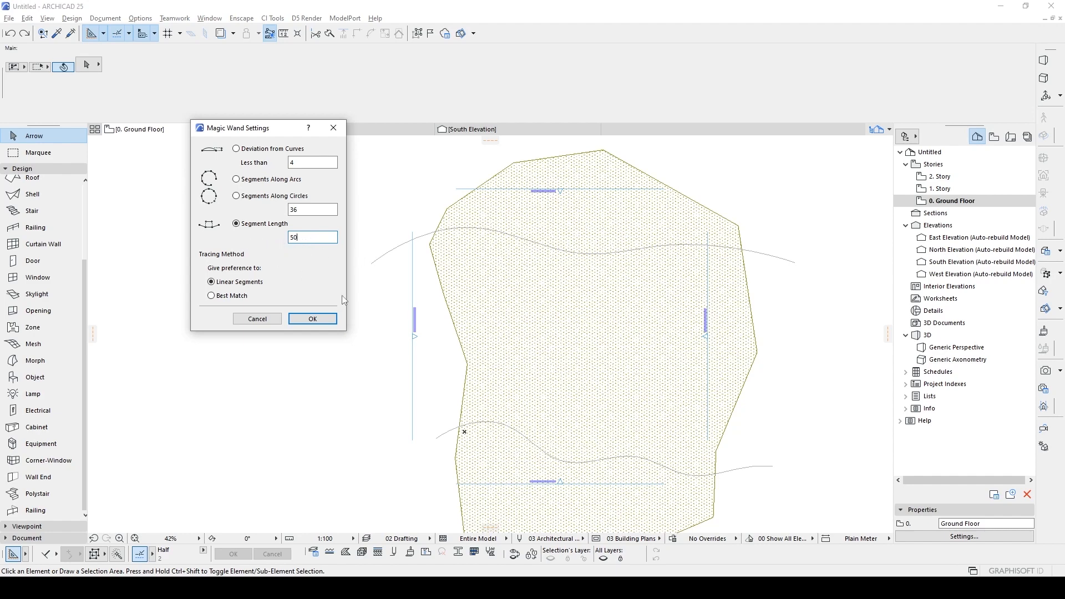
click(312, 319)
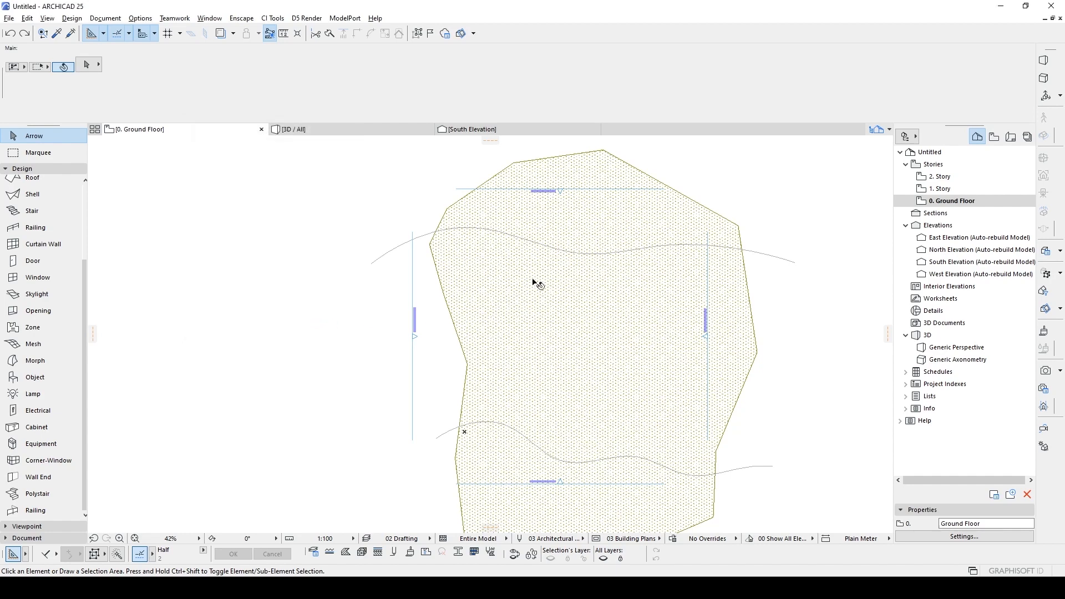
- Select the mesh and trace the upper curved spline into it with the Magic Wand, adding new mesh points
click(475, 216)
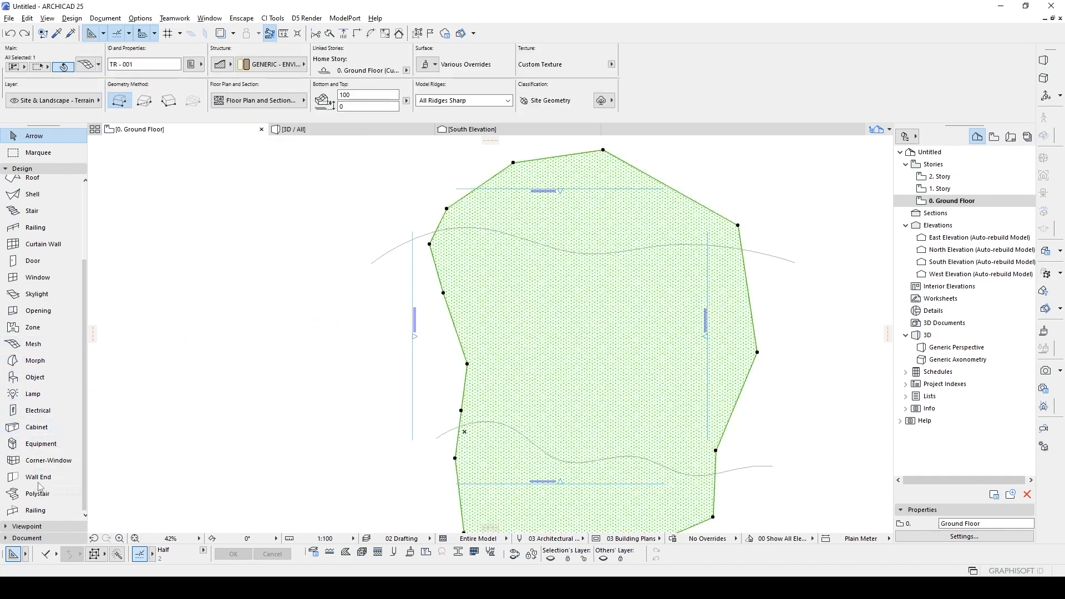
click(33, 343)
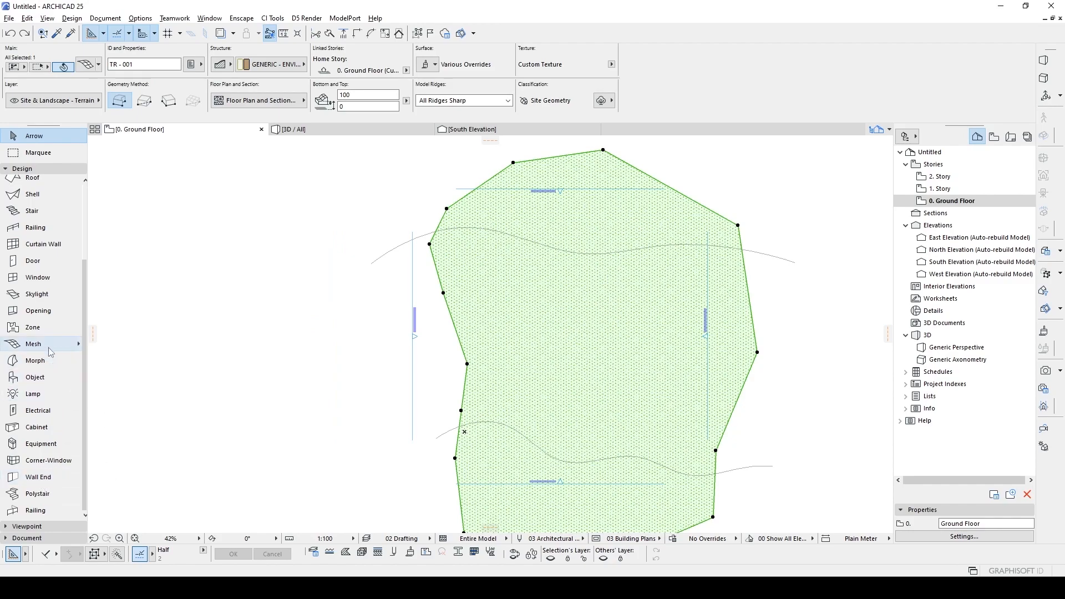
click(478, 232)
click(559, 242)
scroll(558, 244, up, 5)
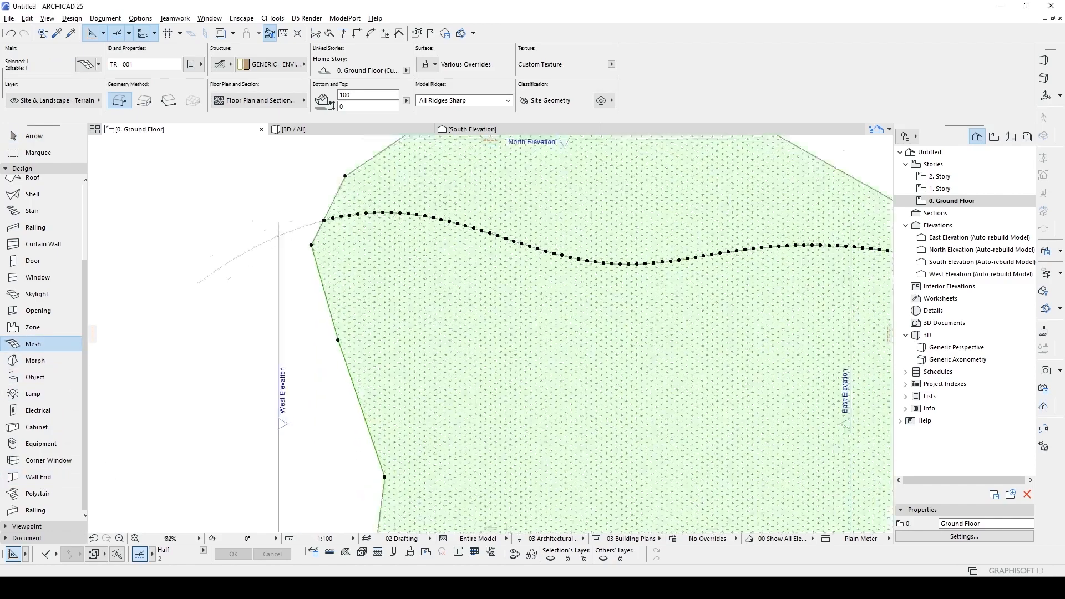
scroll(377, 183, down, 5)
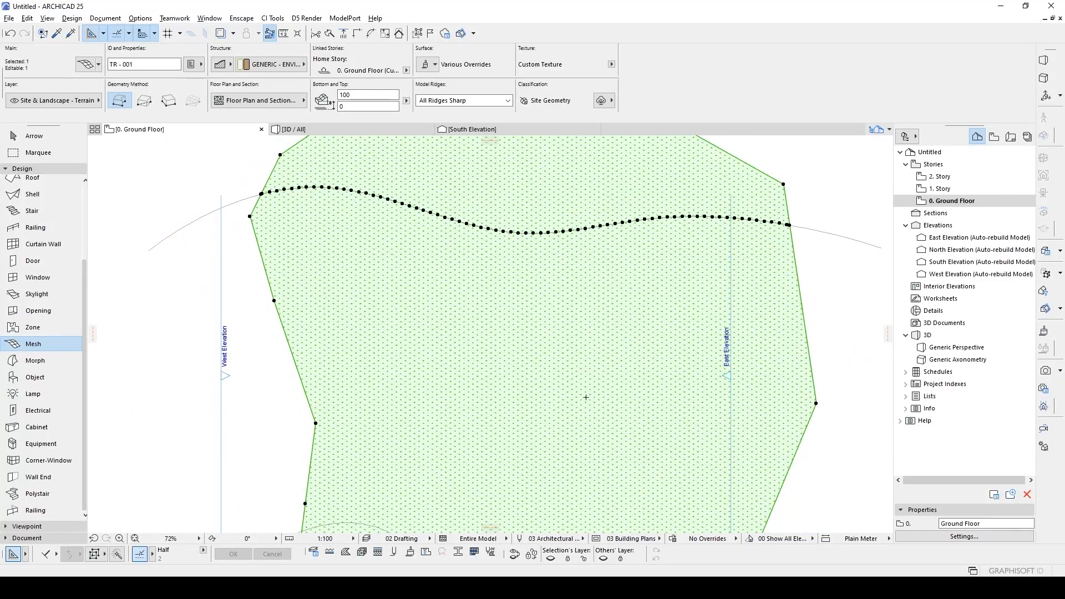
- Set the Magic Wand Segment Length to 200, keeping Linear Segments as the tracing method
middle_drag(586, 397, 583, 187)
key(space)
click(511, 399)
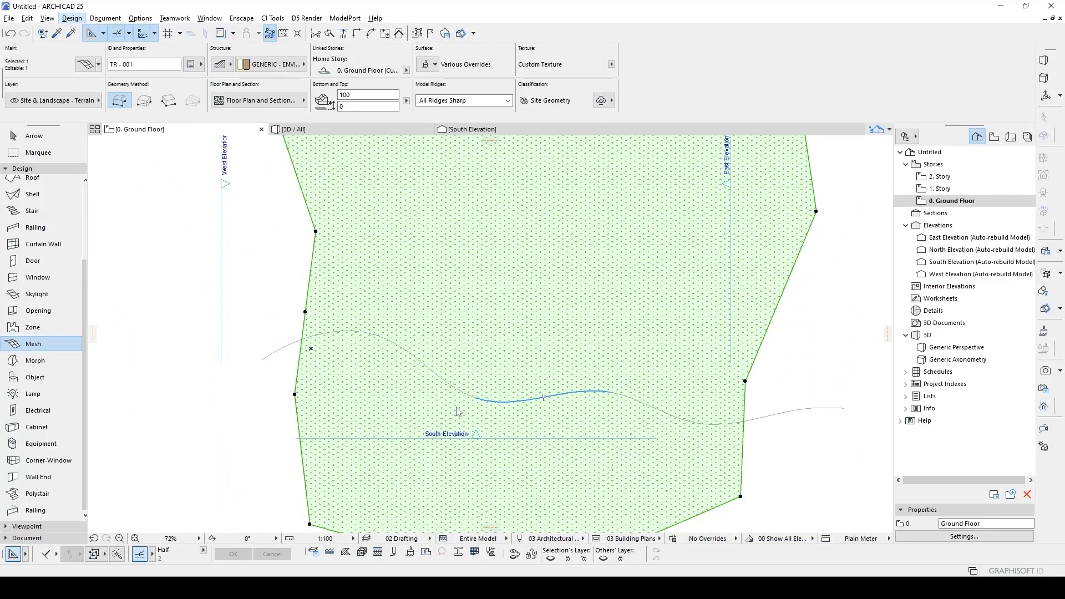
click(48, 18)
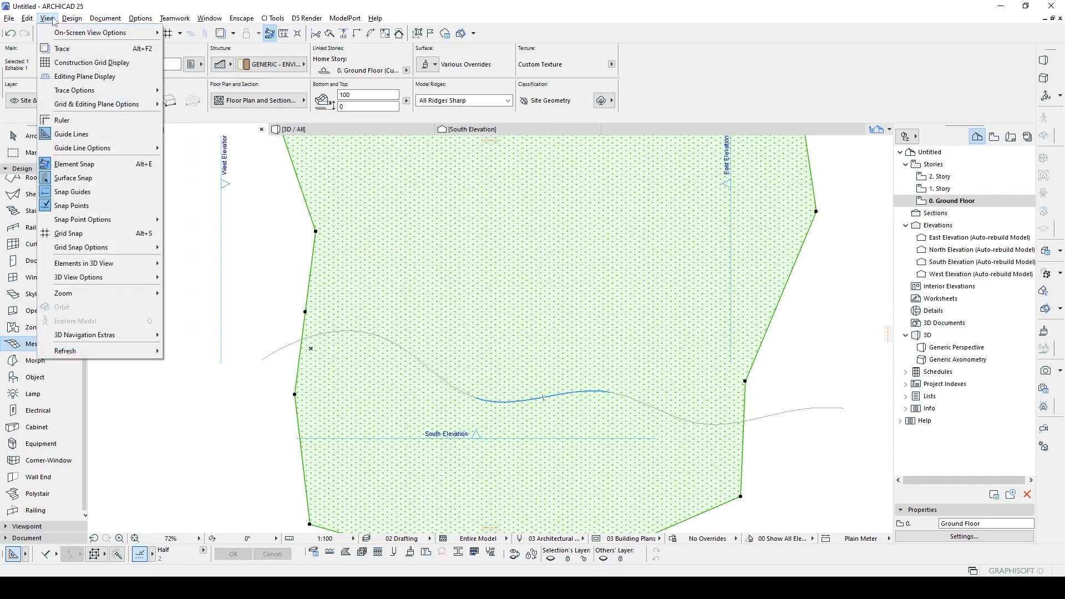
mouse_move(69, 17)
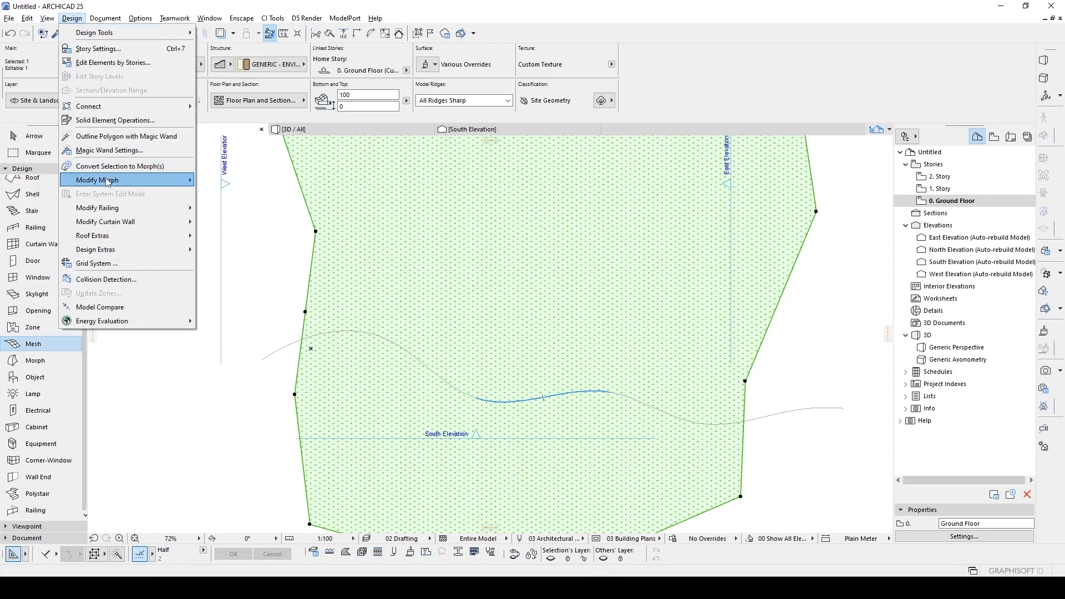
click(121, 151)
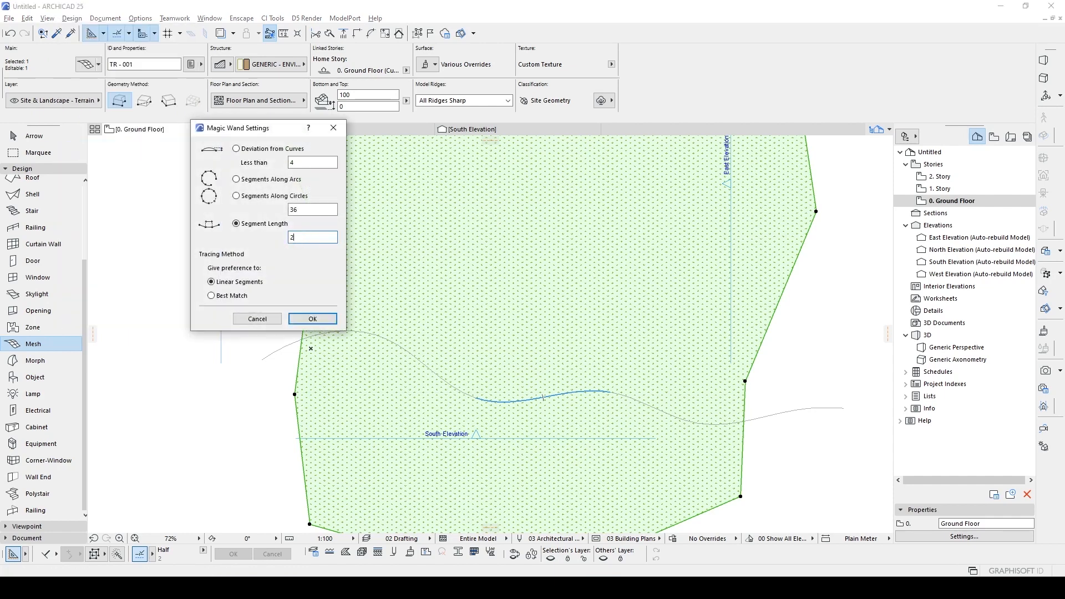
click(300, 319)
- Trace the lower curved spline into the mesh with the Magic Wand, using Fit to User Ridges, and deselect the mesh
click(408, 355)
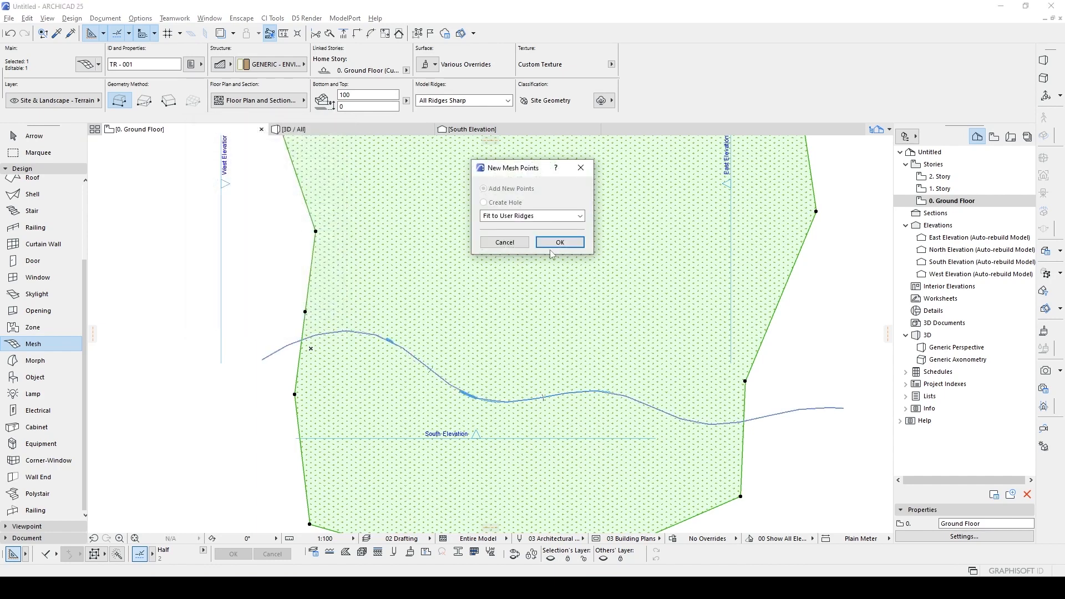
click(550, 241)
key(Escape)
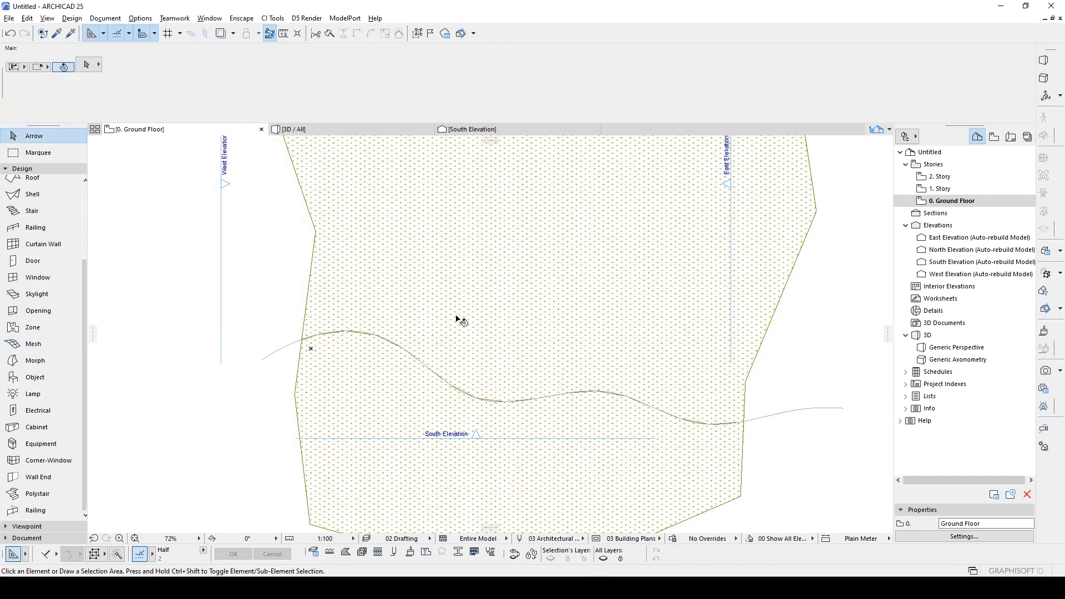
- Select the mesh and measure the distance between two neighbouring points along the lower curved ridge
click(458, 318)
key(m)
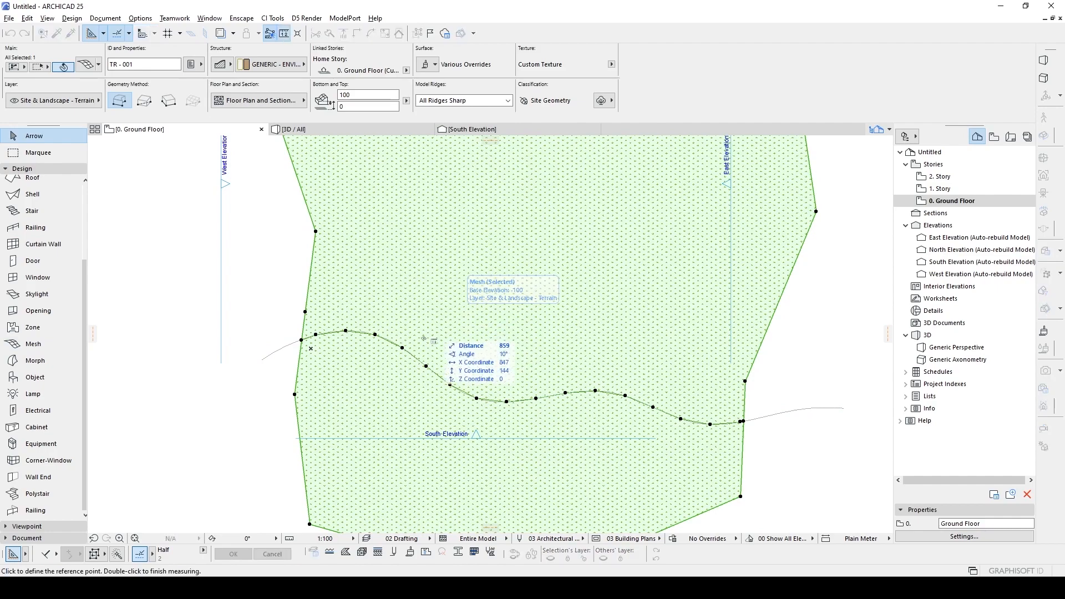
scroll(397, 363, up, 3)
click(408, 331)
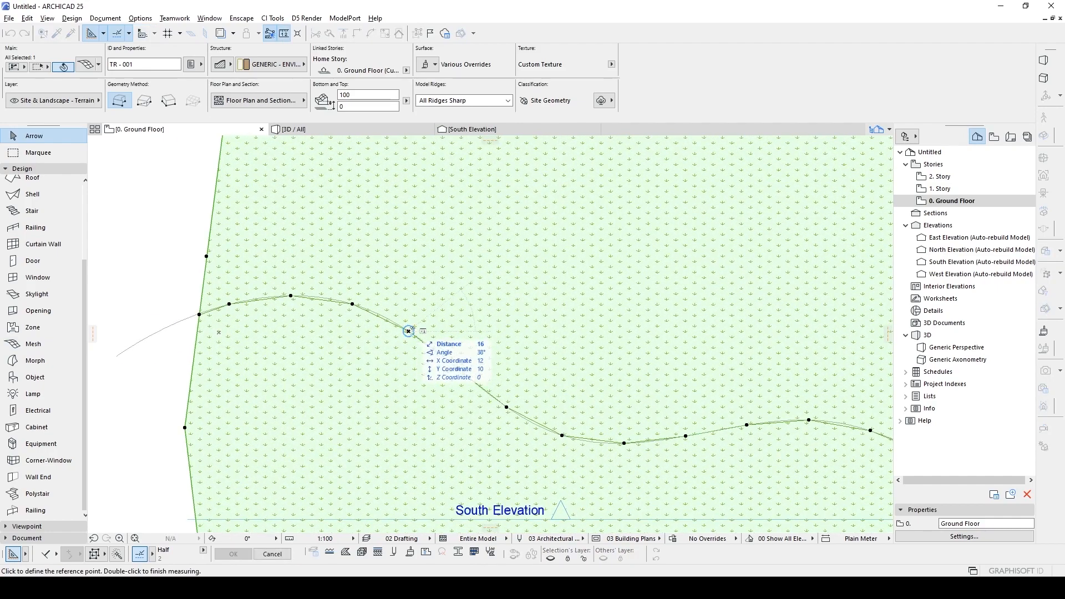
scroll(460, 343, up, 2)
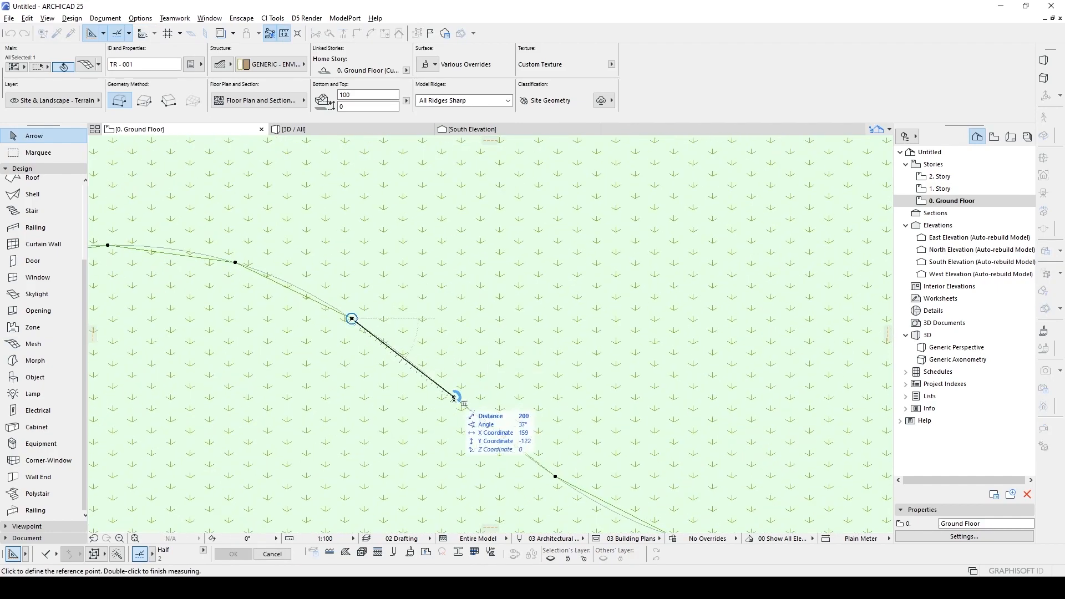
scroll(454, 397, down, 4)
scroll(506, 404, up, 5)
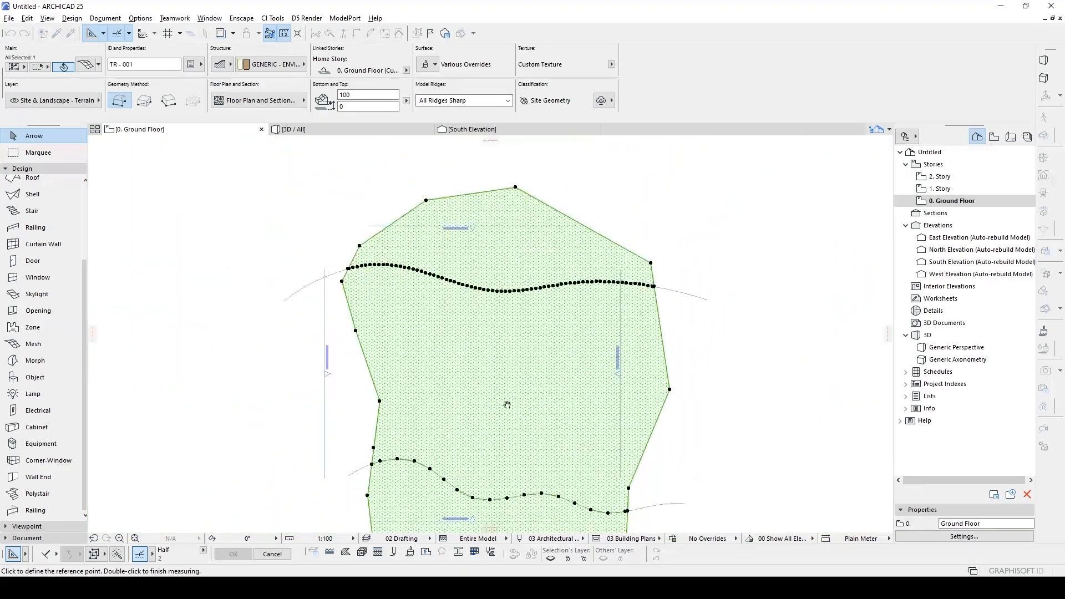
double_click(484, 300)
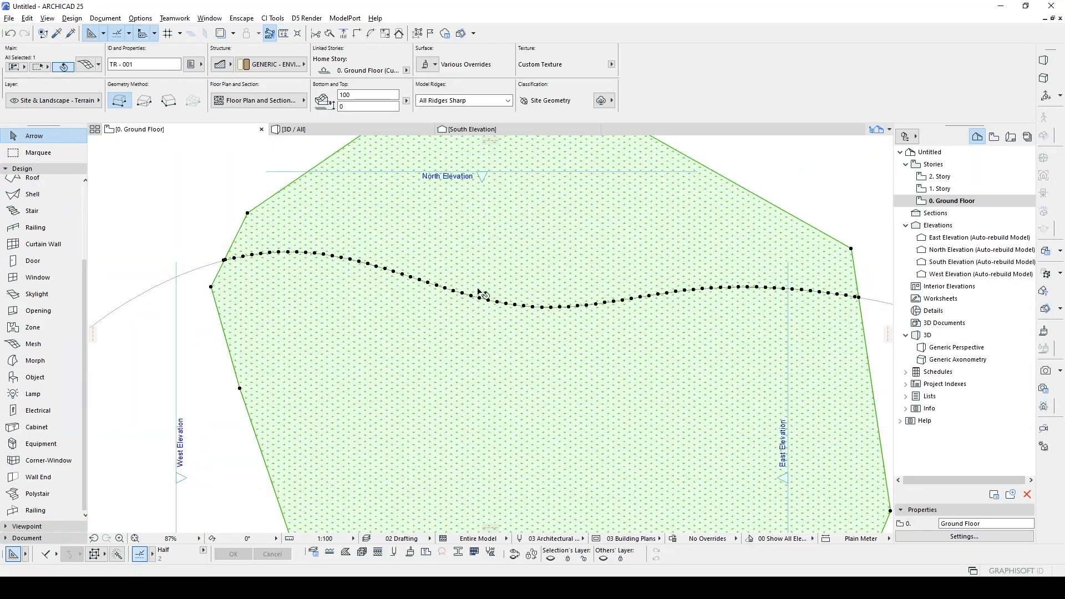
- Measure the distance between two neighbouring mesh points along the upper curved ridge
scroll(484, 299, up, 5)
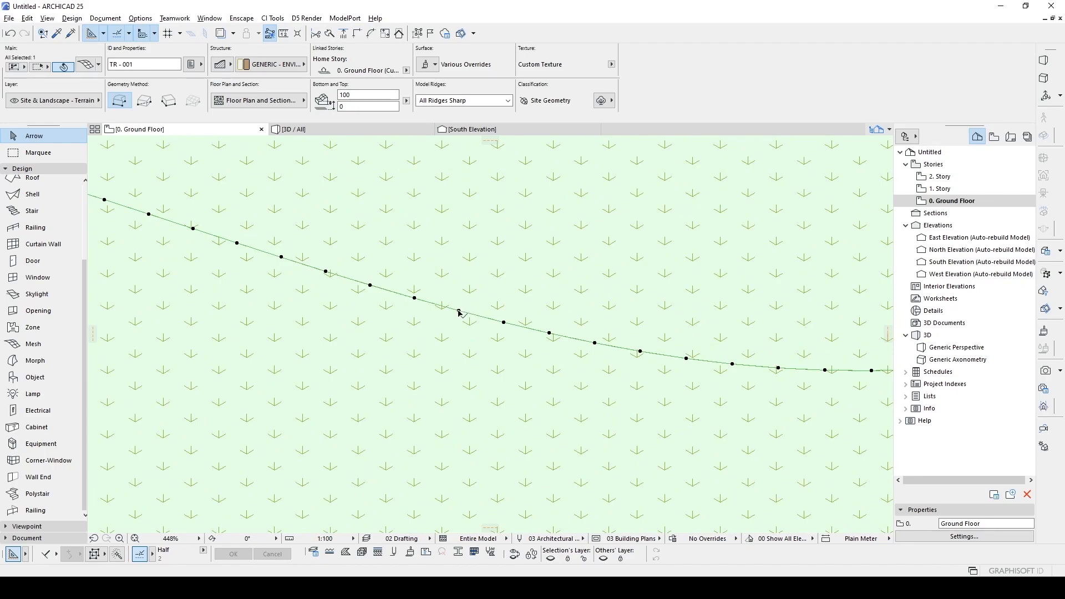
key(m)
click(459, 312)
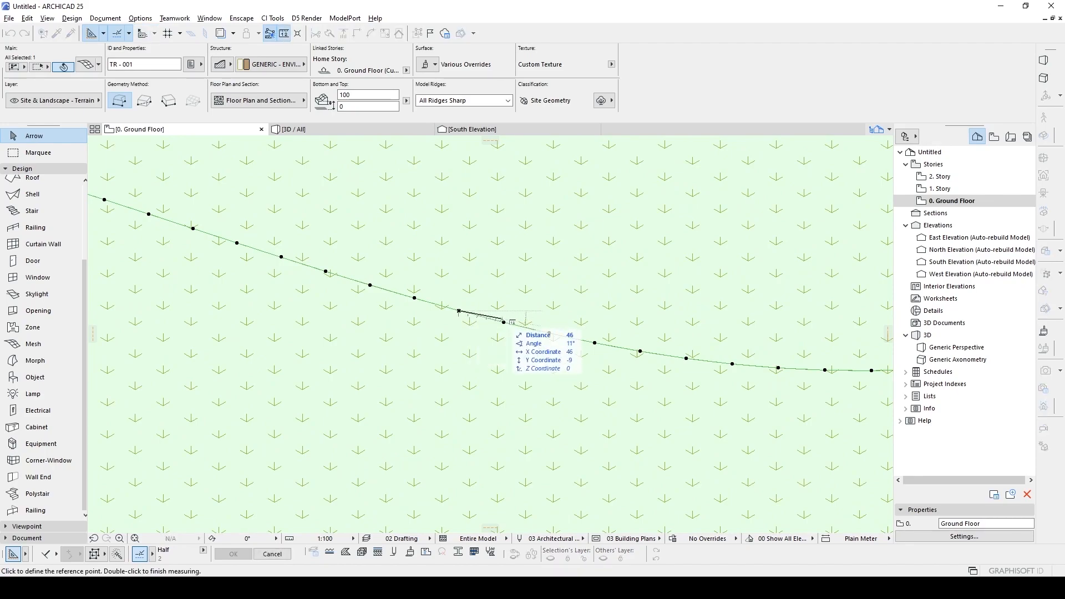
key(Escape)
scroll(511, 327, down, 6)
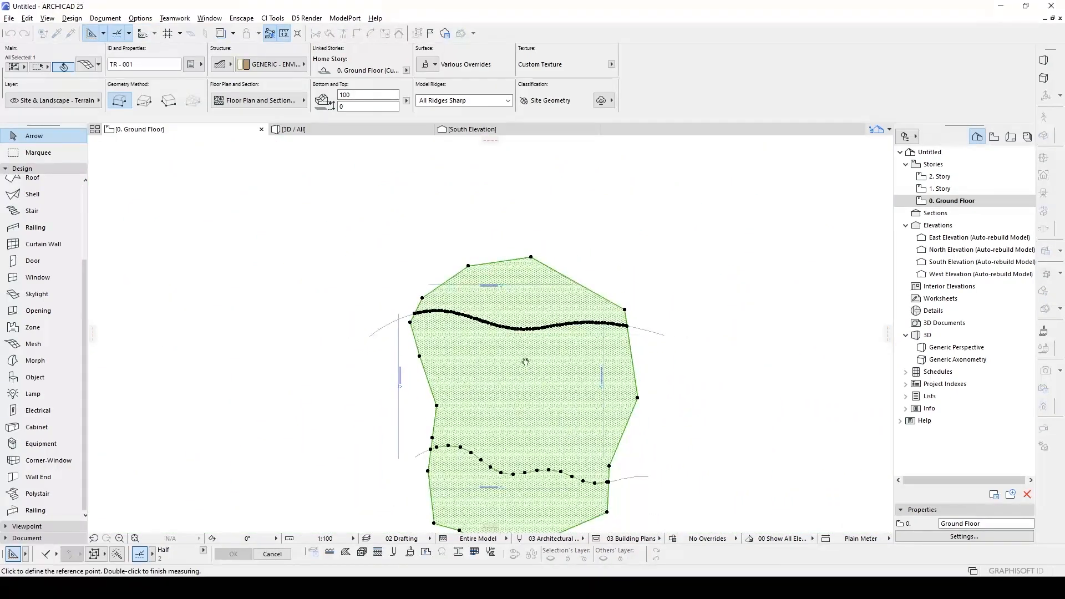
middle_drag(525, 362, 533, 318)
key(Escape)
key(Escape)
- Raise all points of the lower curved ridge to one common height using Apply to All
click(506, 329)
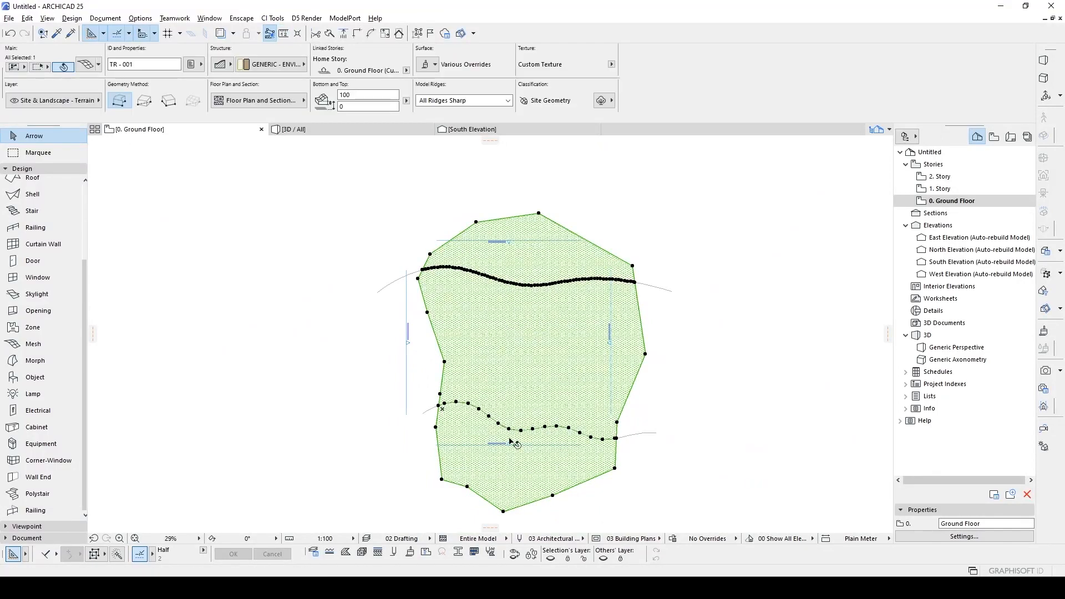
scroll(513, 443, up, 5)
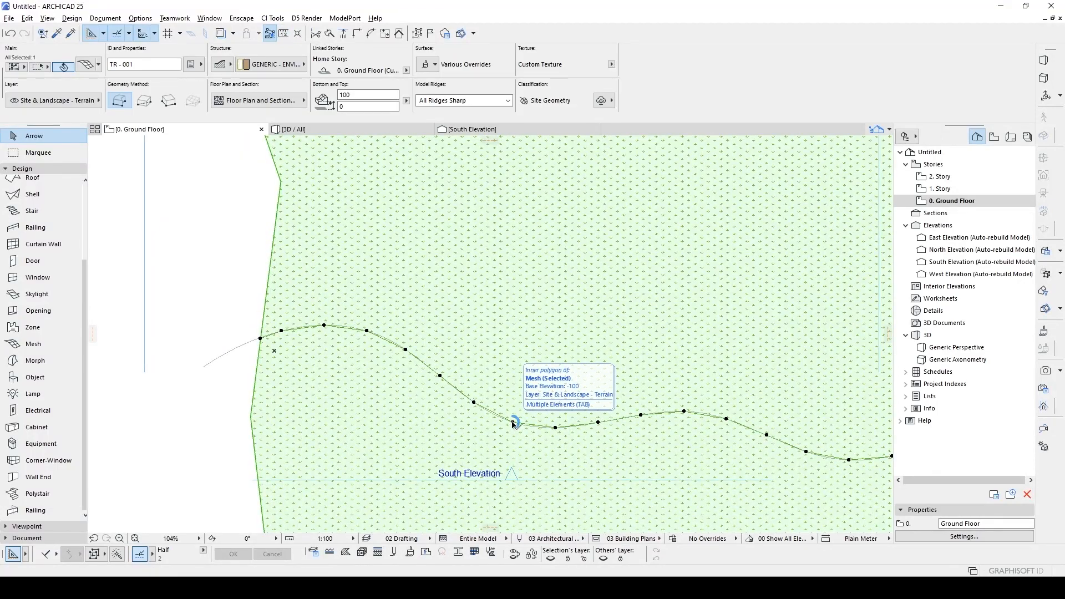
click(513, 422)
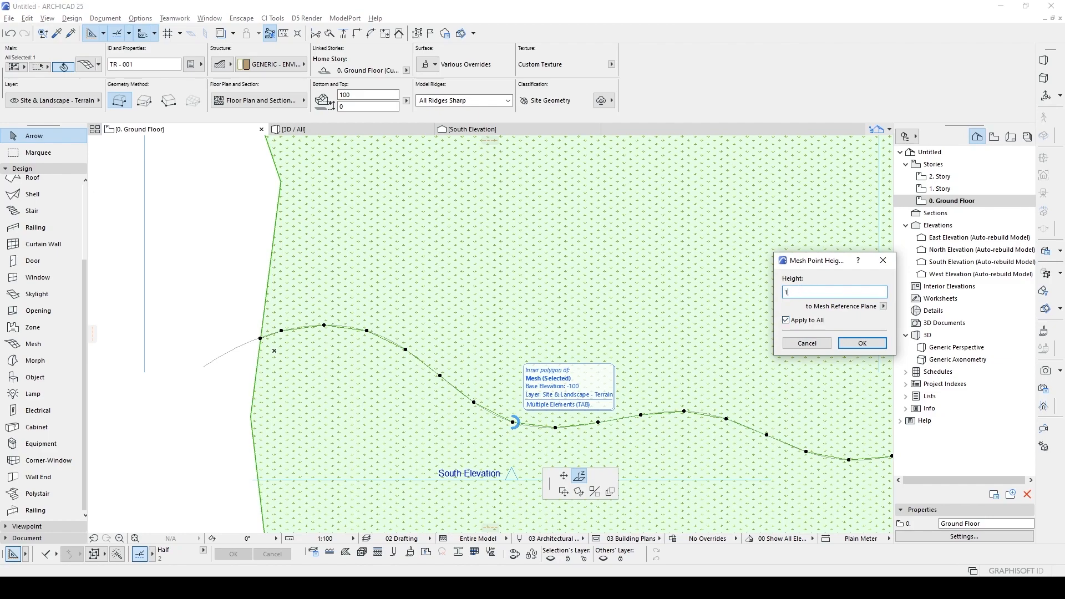
key(Return)
scroll(798, 295, down, 4)
- Raise all points of the upper curved ridge to one common height using Apply to All, and deselect the mesh
scroll(660, 316, up, 3)
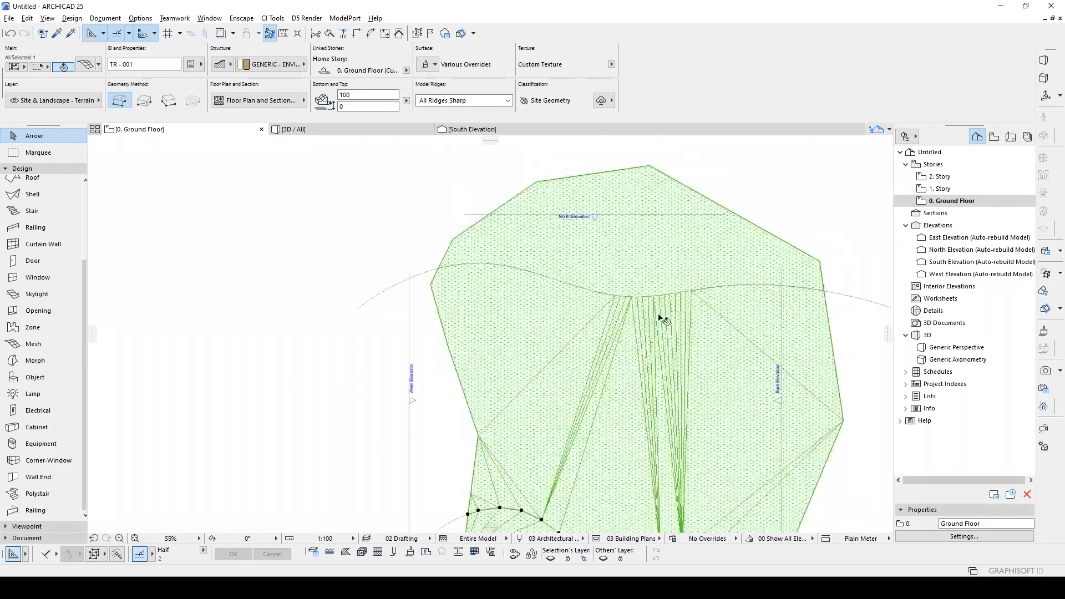
click(615, 285)
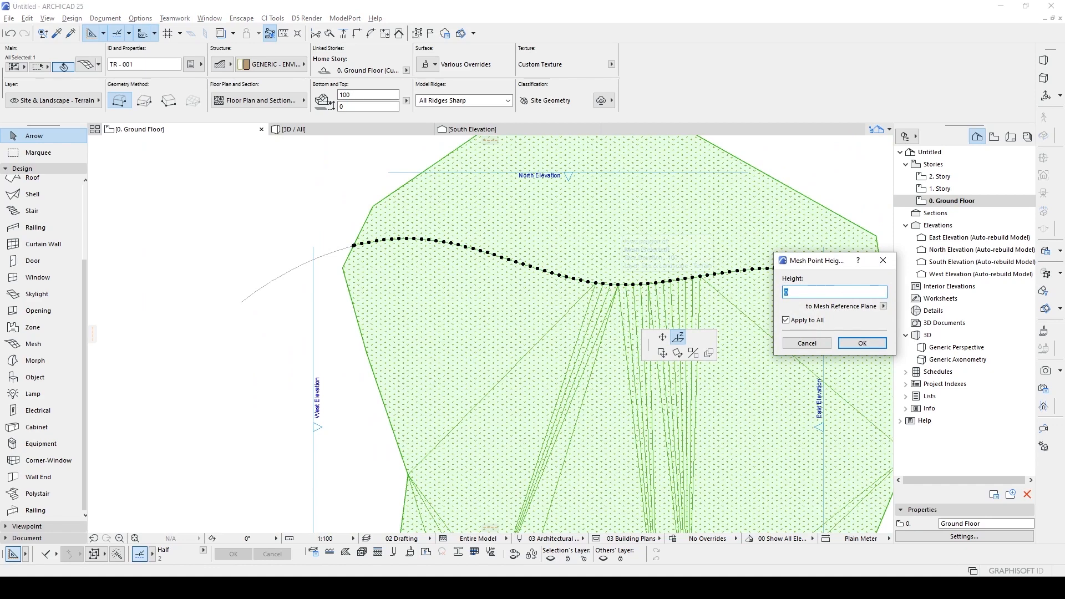
text(20)
click(858, 343)
key(Escape)
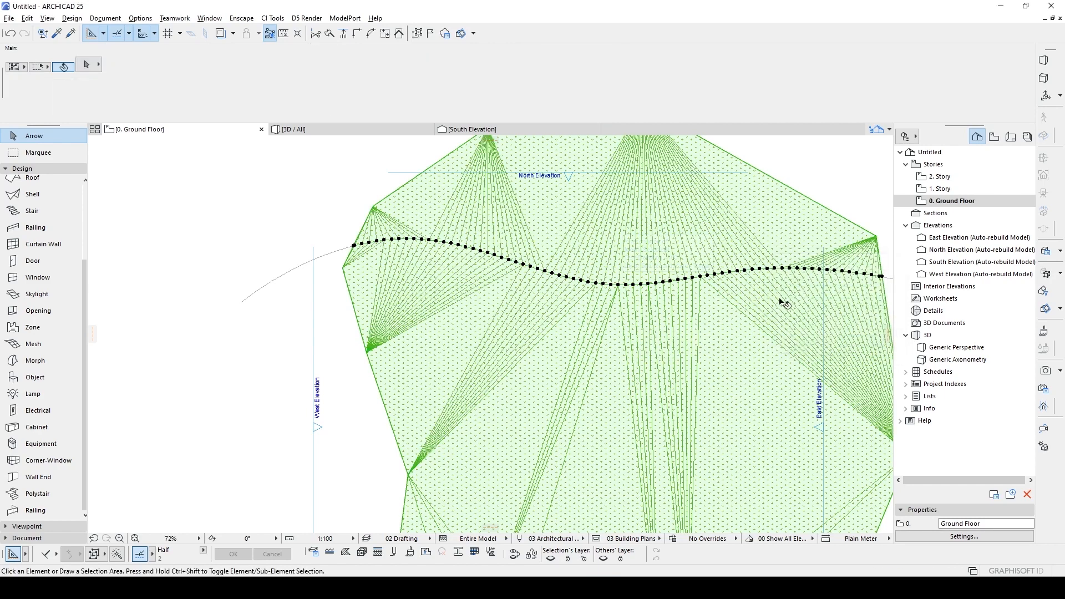
- Review the sloped terrain in 3D, examining the surface around both curved ridges from several angles
key(F3)
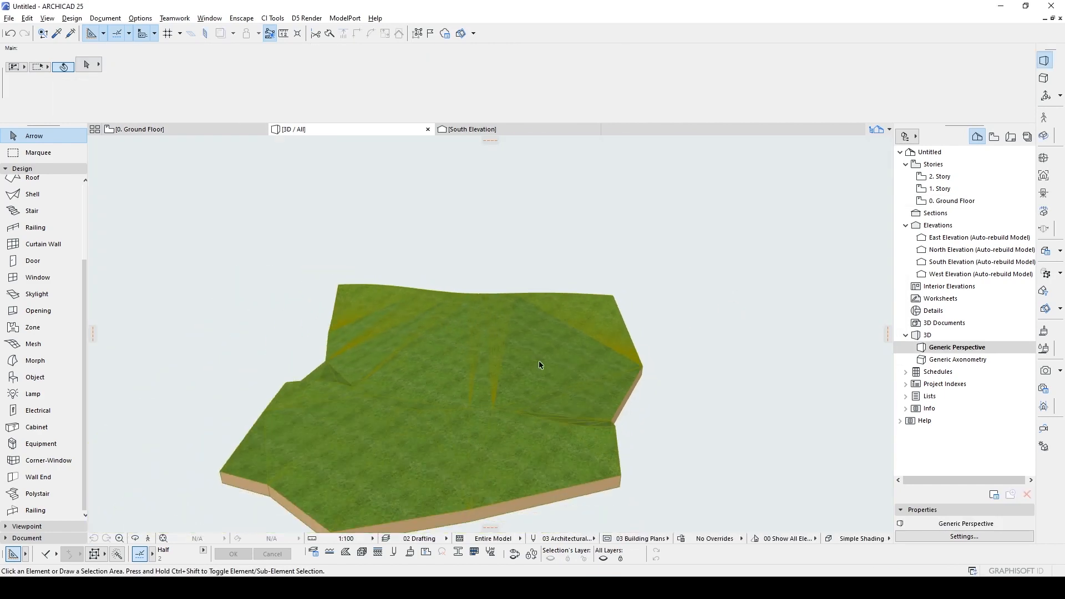
scroll(544, 352, up, 10)
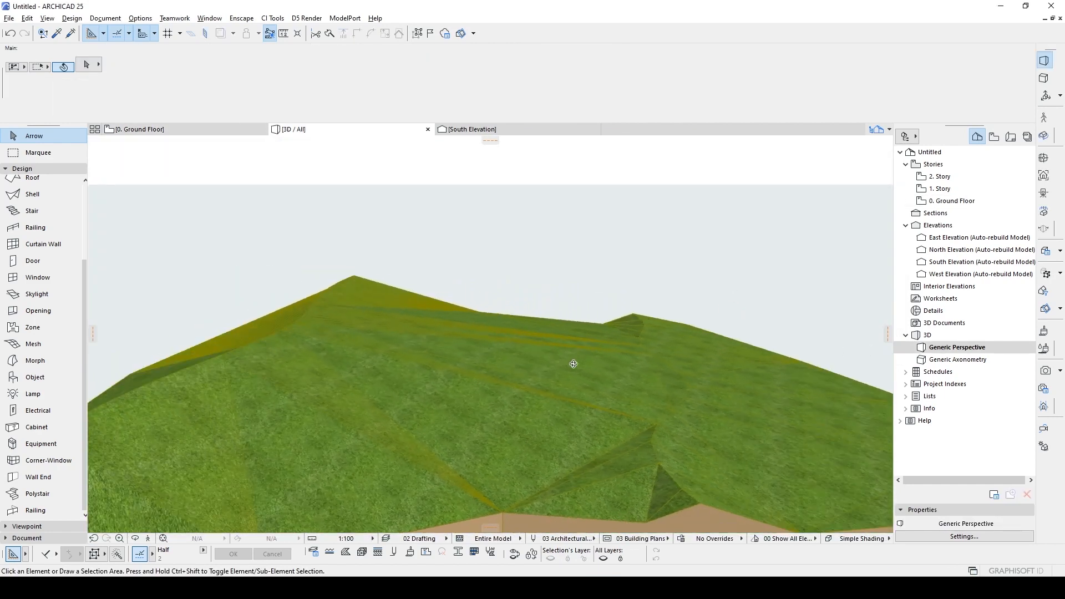
scroll(601, 279, down, 8)
shift+middle_drag(502, 354, 464, 373)
click(464, 373)
shift+middle_drag(743, 369, 651, 336)
scroll(507, 381, down, 3)
click(827, 363)
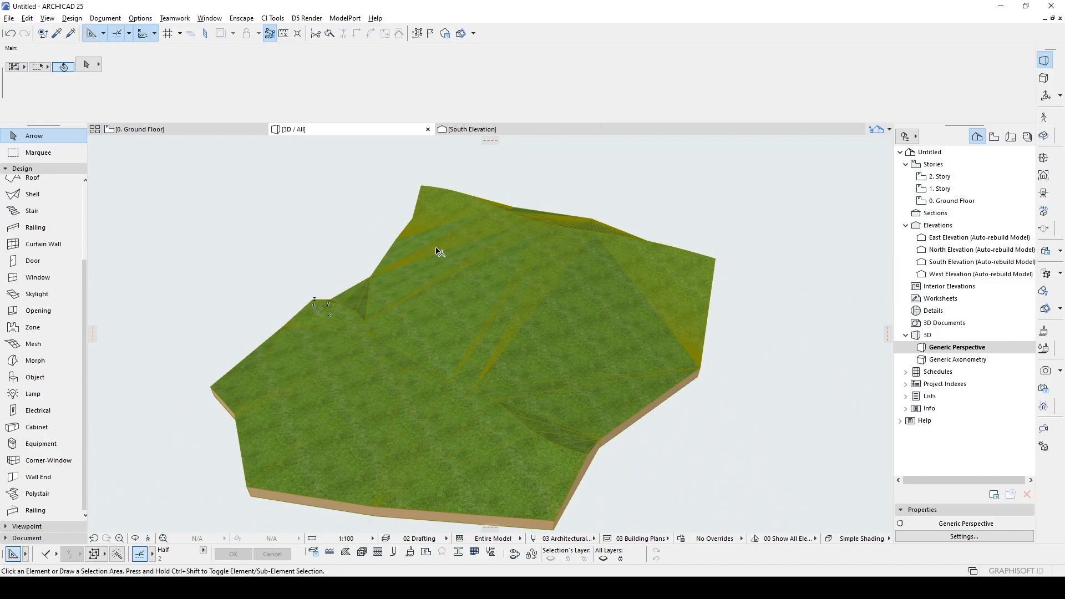
- On the Ground Floor plan, draw a roughly square slab with the Rectangular method between the two curved ridges, and select it
double_click(964, 203)
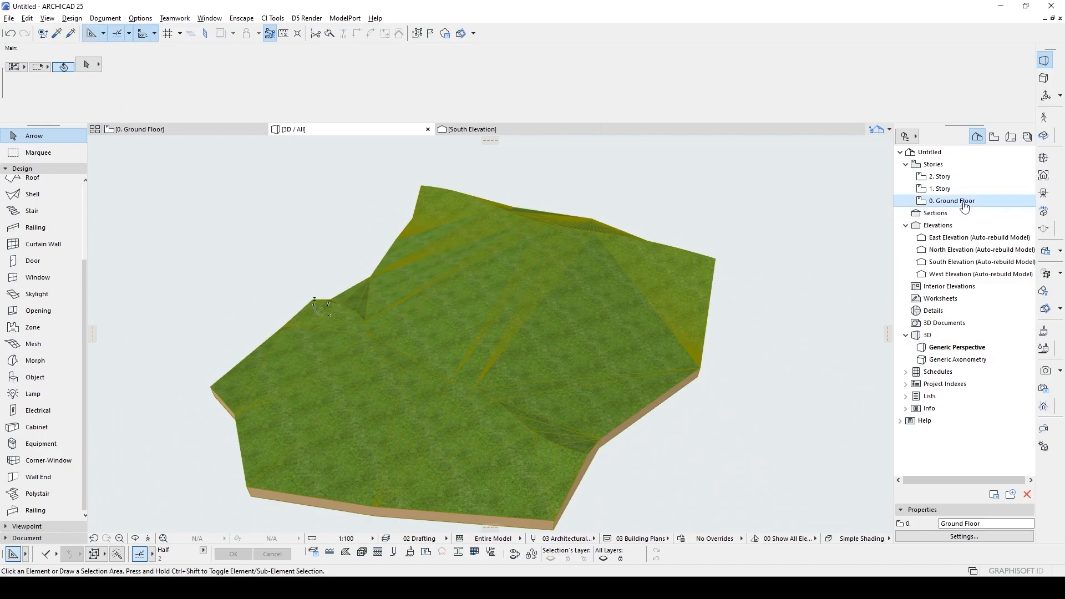
scroll(277, 326, down, 2)
middle_drag(359, 334, 364, 274)
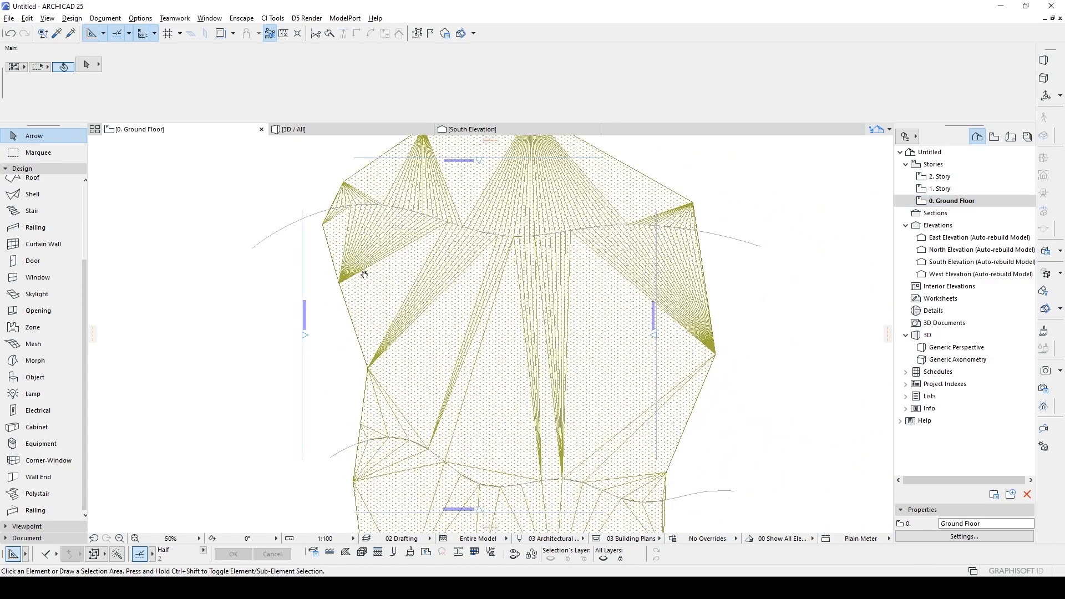
scroll(86, 274, up, 3)
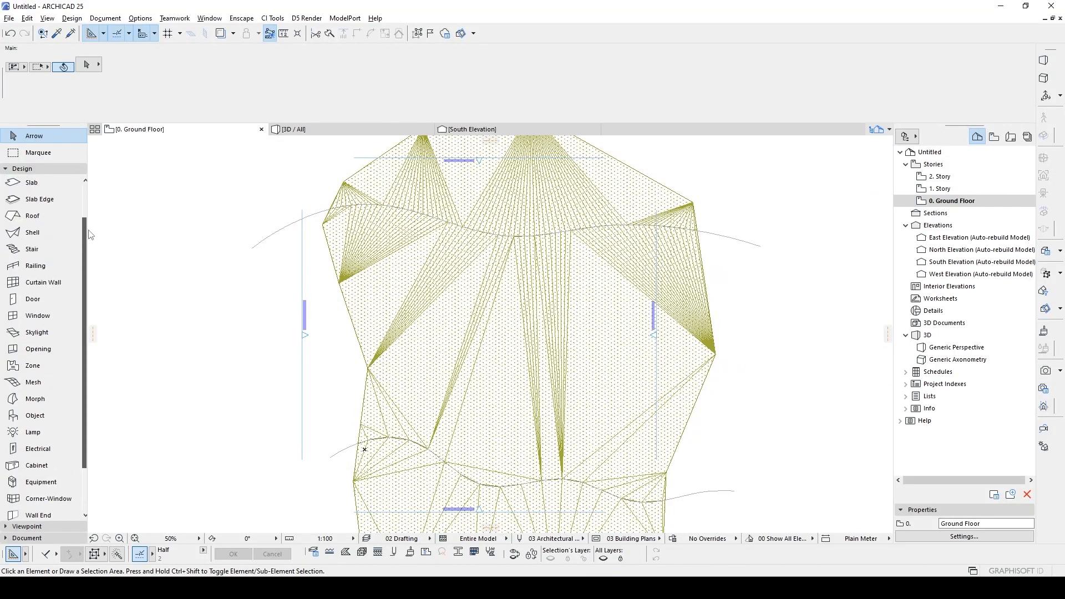
click(34, 232)
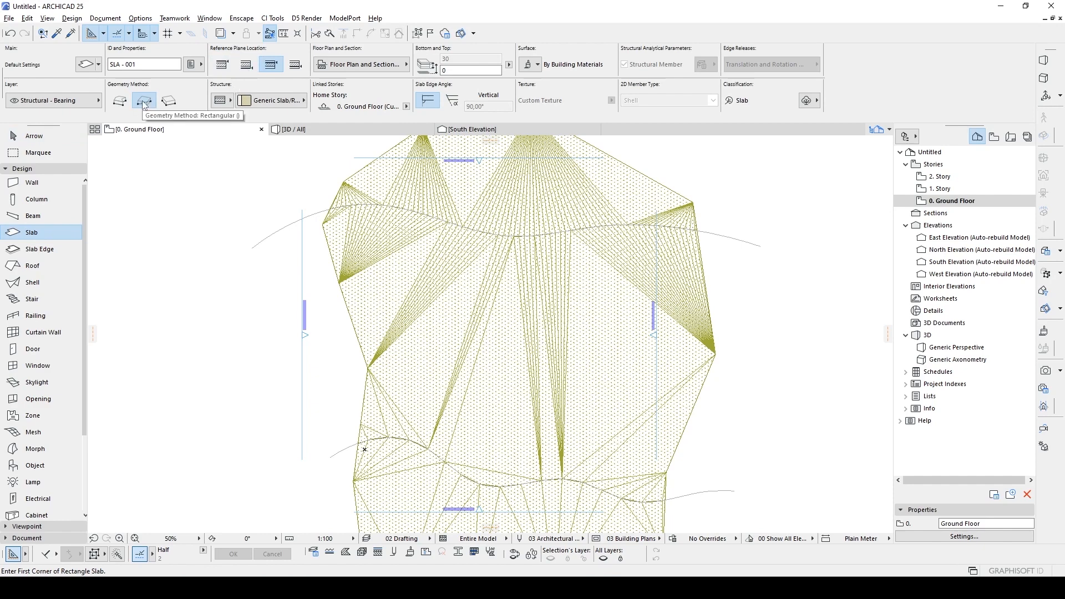
middle_drag(441, 272, 444, 223)
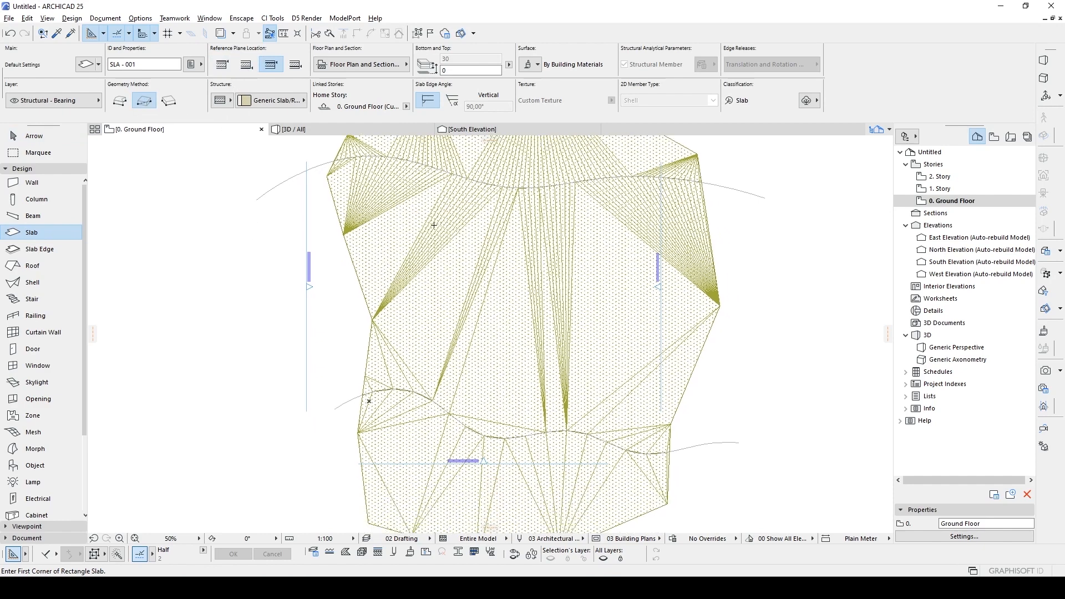
middle_drag(456, 291, 463, 228)
click(463, 229)
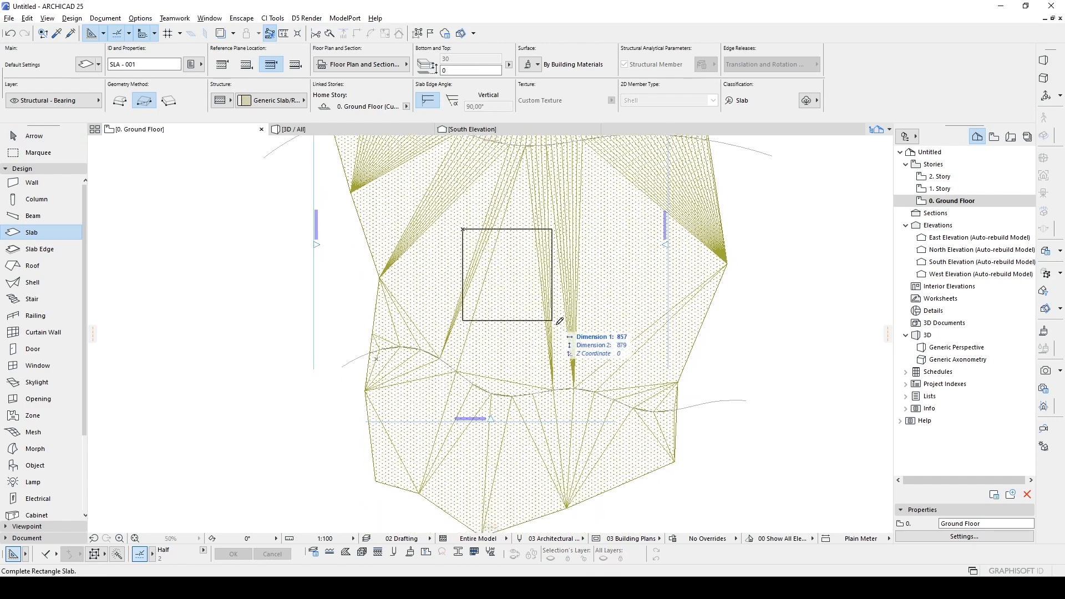
click(594, 361)
key(Escape)
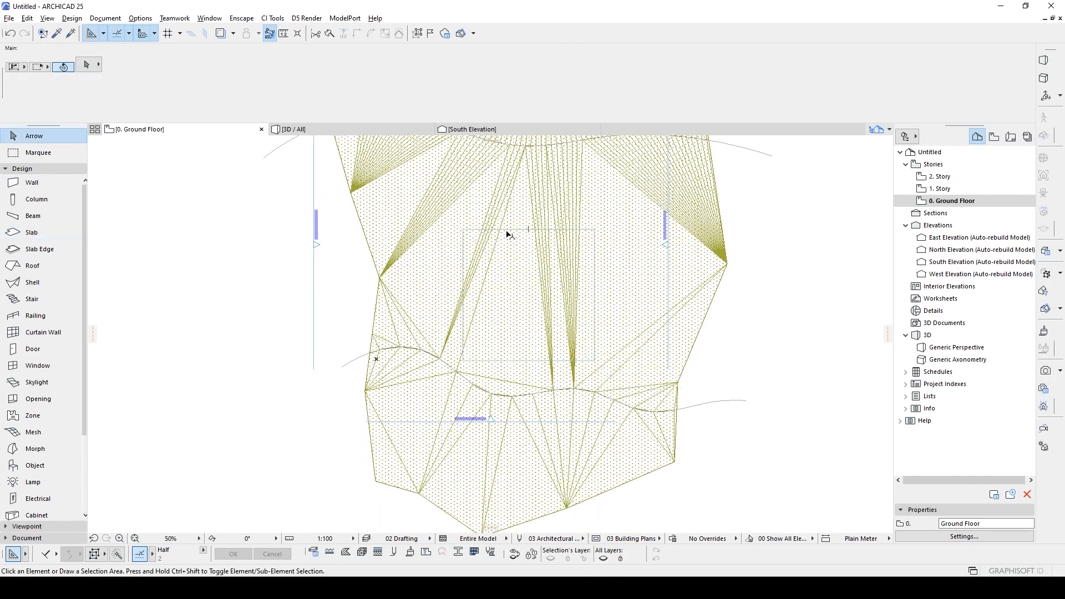
click(513, 229)
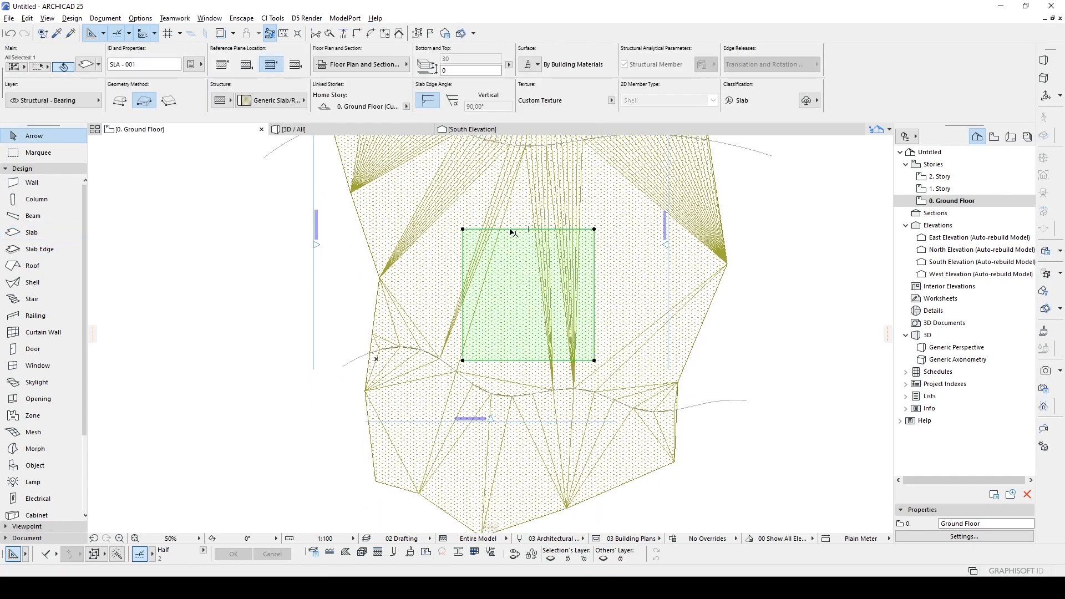
- Offset the slab's upper edge outward on the floor plan to lengthen the slab, and check the result in 3D
click(513, 229)
click(713, 227)
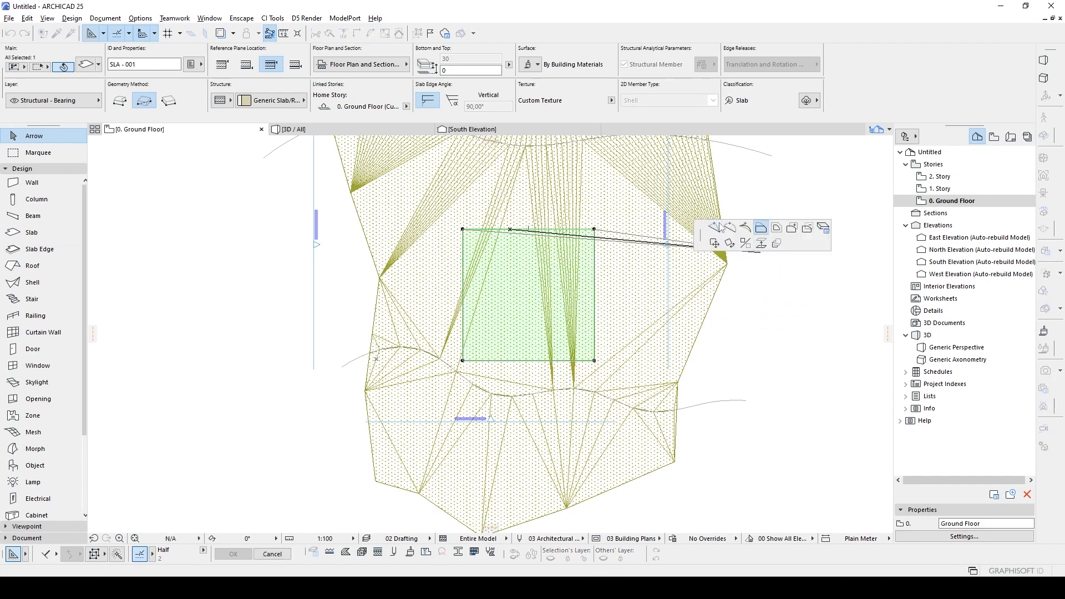
click(505, 206)
click(785, 249)
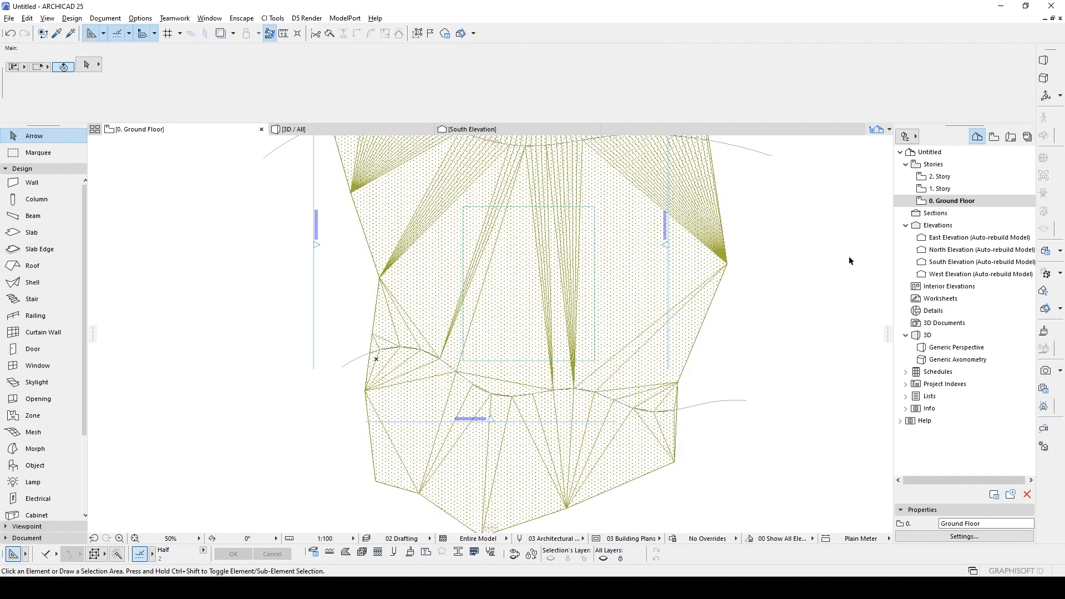
key(F3)
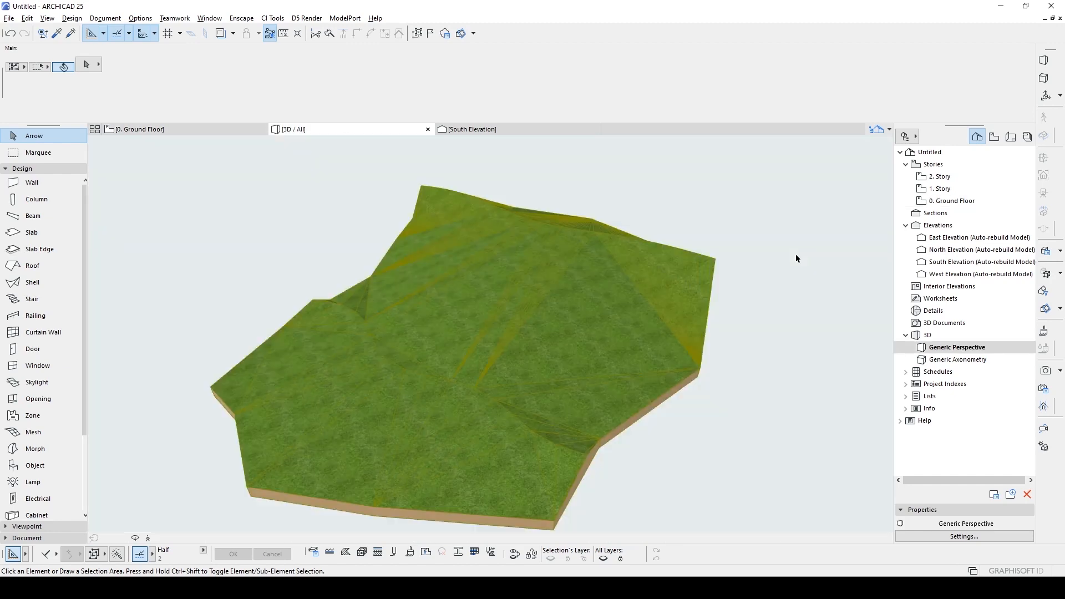
drag(751, 270, 508, 286)
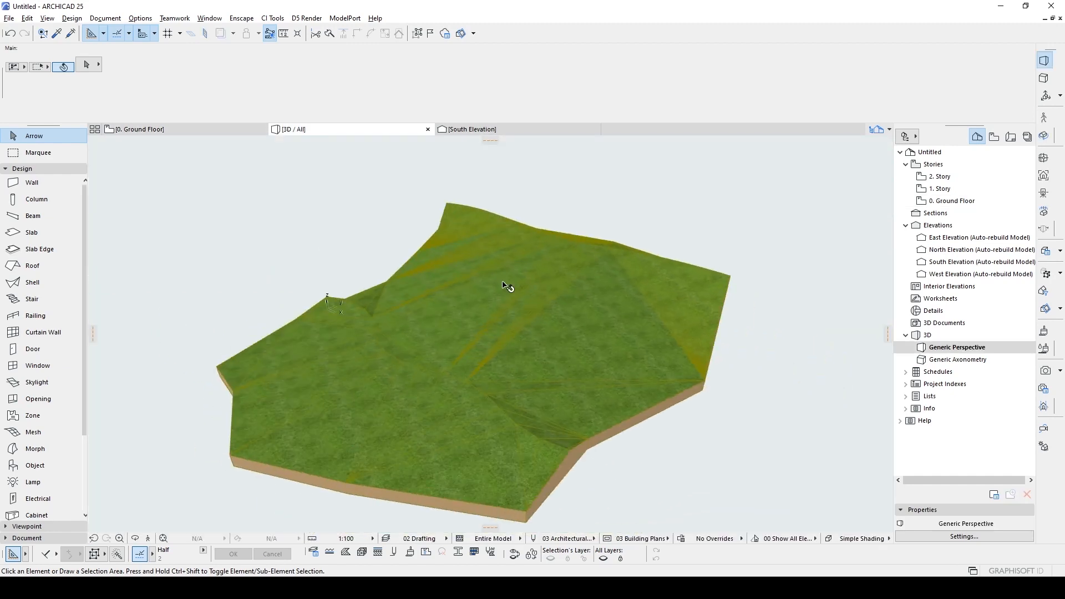
- On the Ground Floor plan, set the slab's elevation to 100 and check its position against the terrain in 3D
key(F2)
click(465, 210)
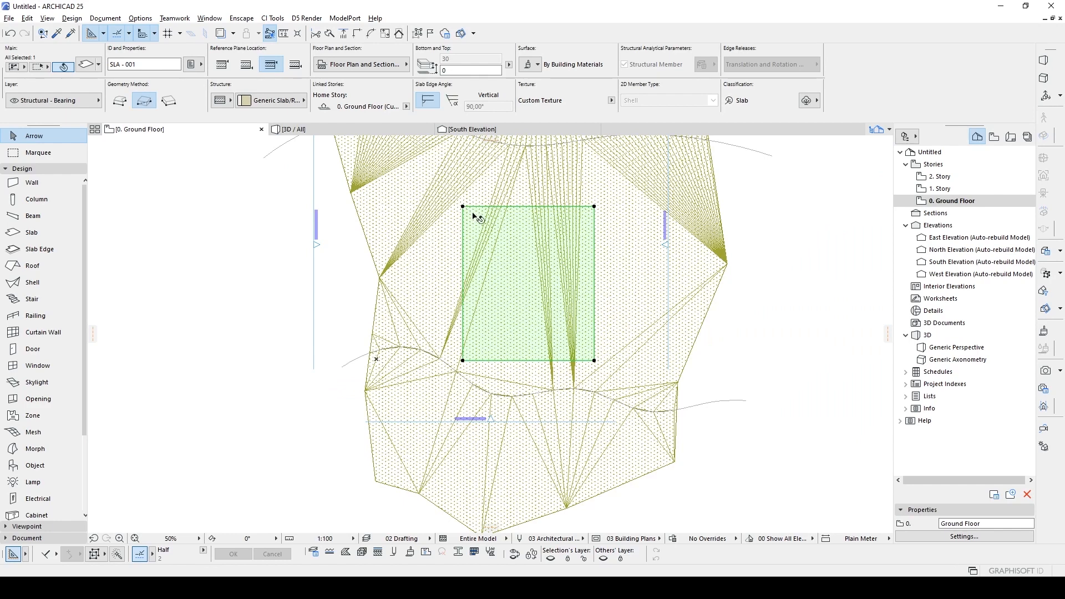
middle_drag(542, 255, 549, 256)
click(462, 71)
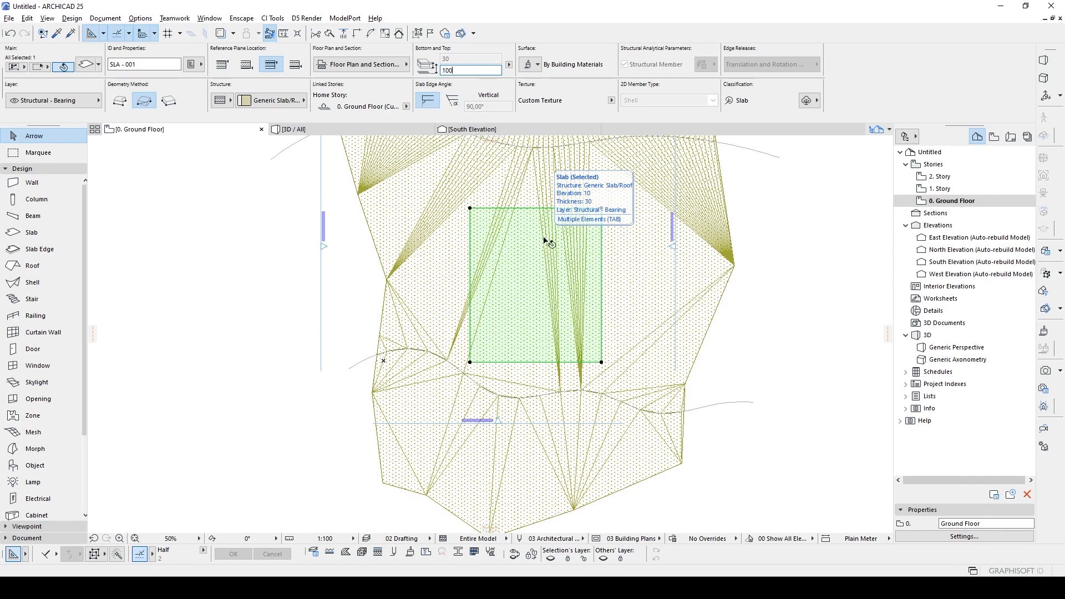
click(758, 331)
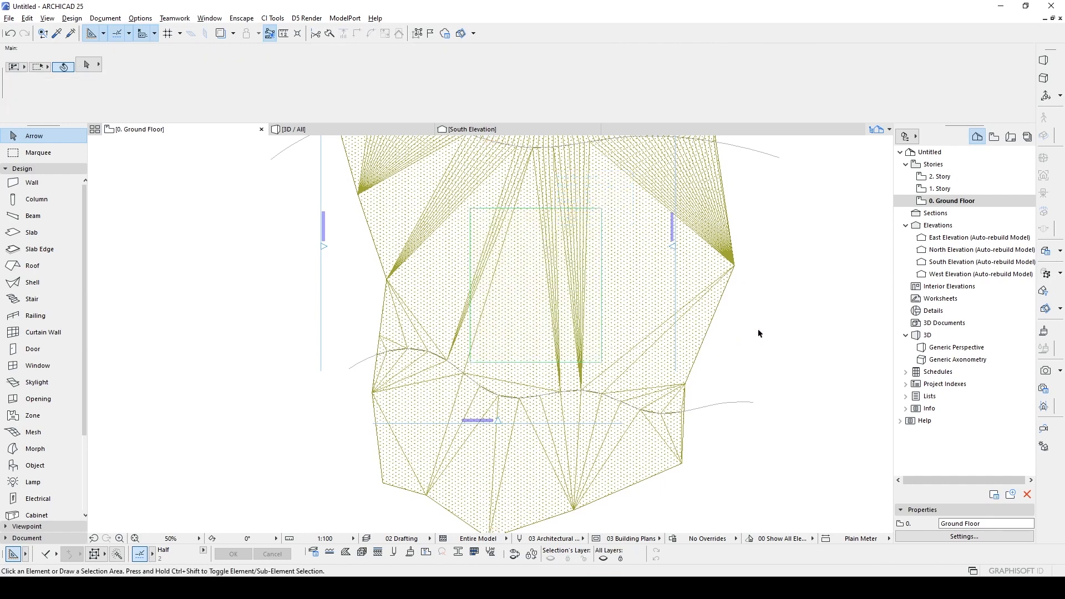
key(F3)
shift+middle_drag(684, 328, 654, 331)
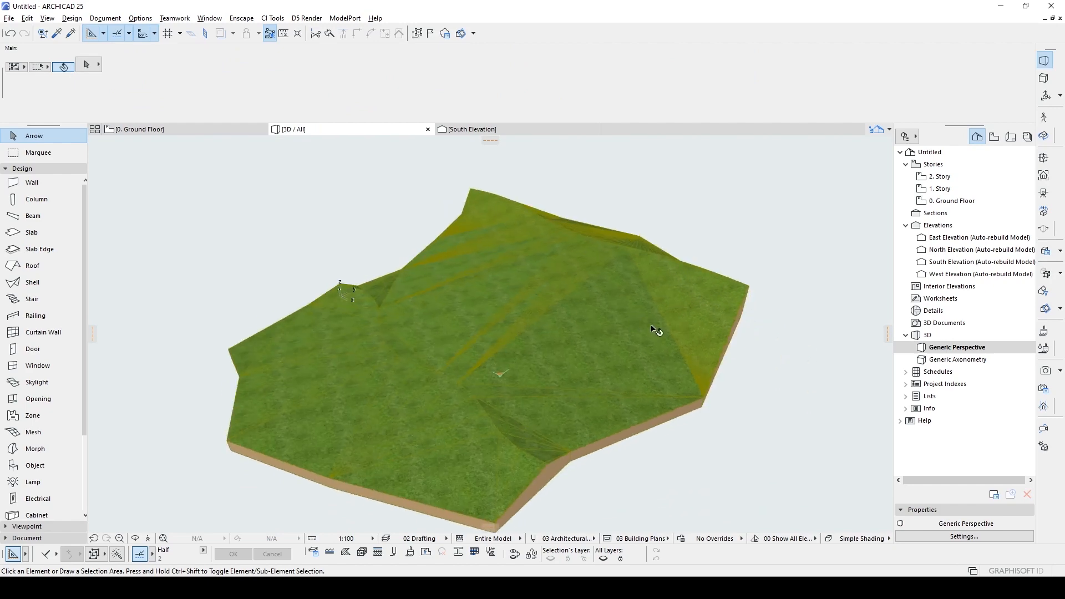
- Trace the slab outline into the terrain mesh with the Magic Wand, adding new points with Fit to User Ridges
key(F2)
click(656, 269)
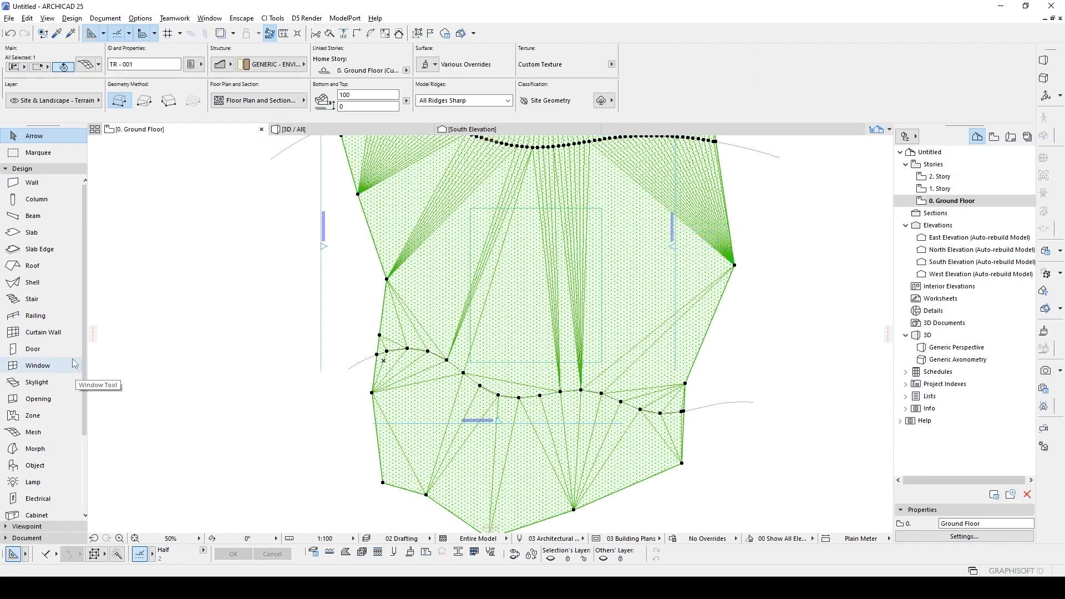
click(34, 433)
middle_drag(564, 308, 539, 399)
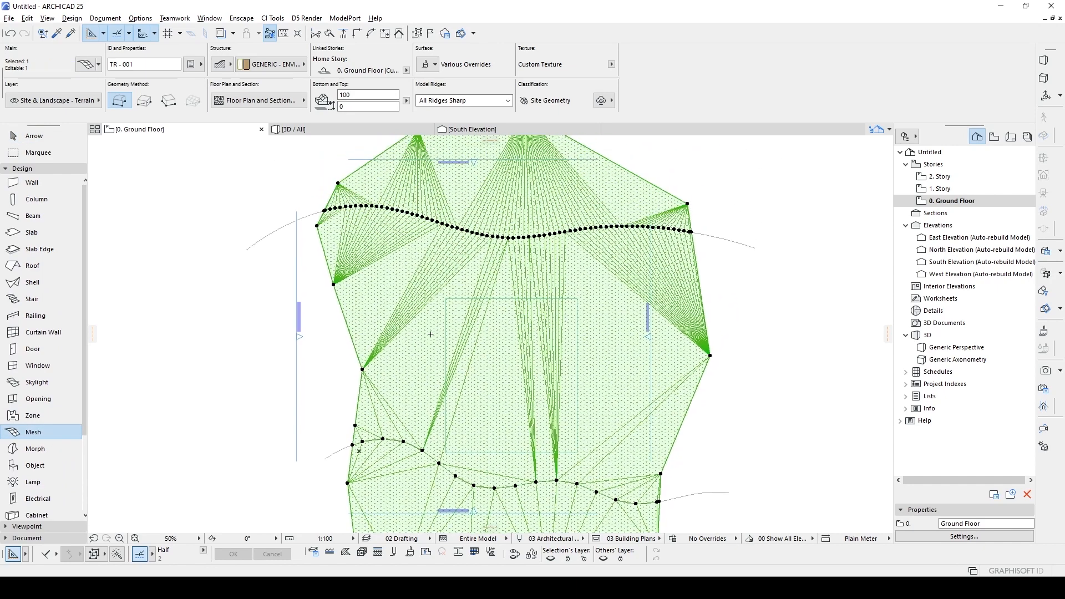
key(space)
click(446, 310)
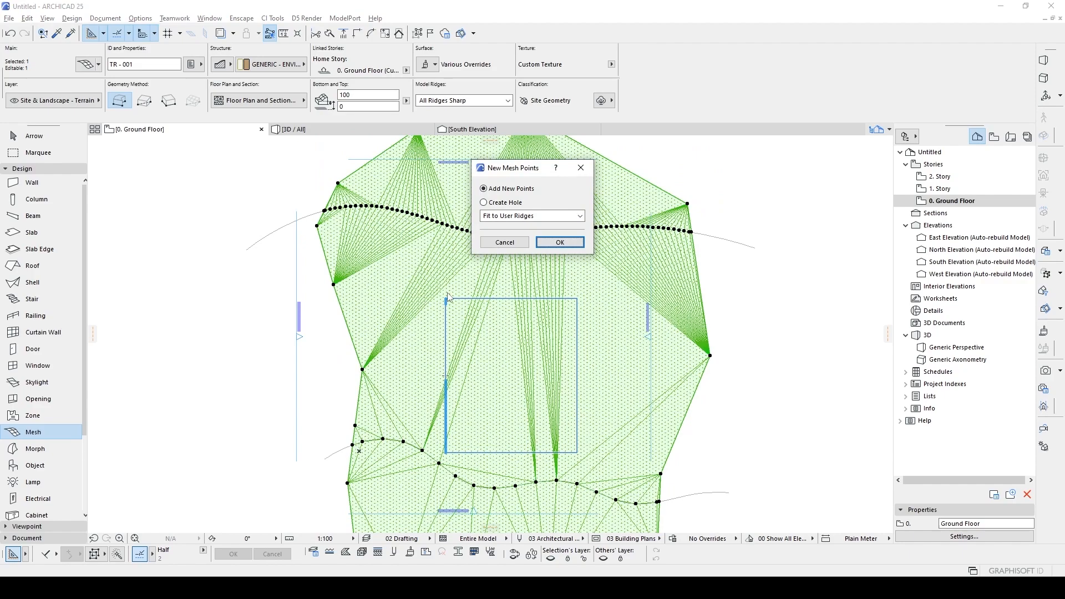
click(551, 241)
middle_drag(566, 345, 587, 264)
scroll(509, 285, up, 3)
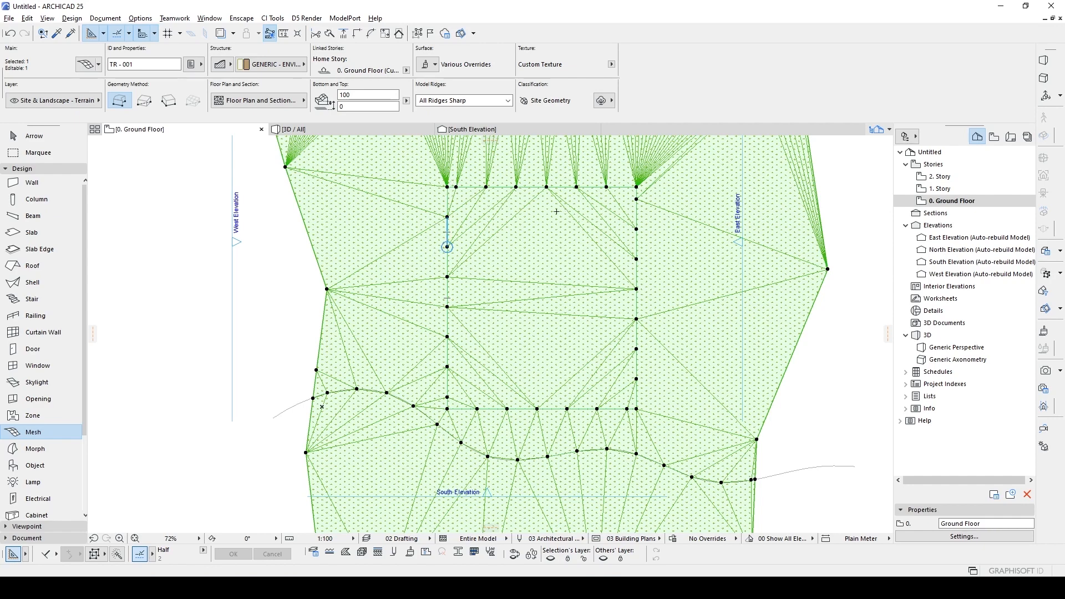
- Undo the mesh points added along the slab outline
key(Escape)
key(Escape)
click(447, 201)
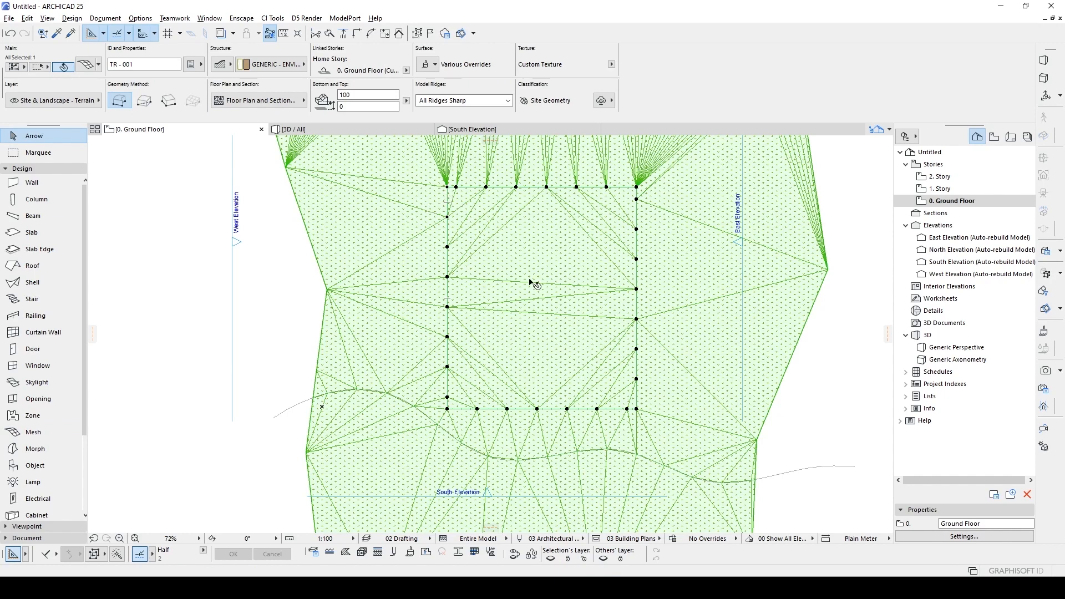
key(Escape)
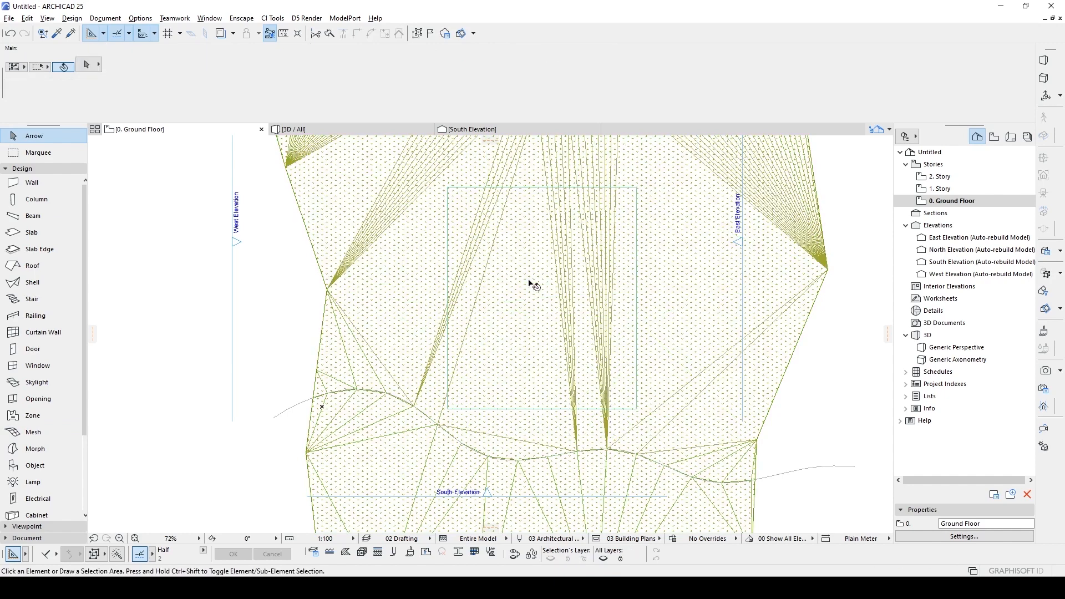
- Reselect the terrain mesh and set the Magic Wand tracing method to Best Match
click(425, 224)
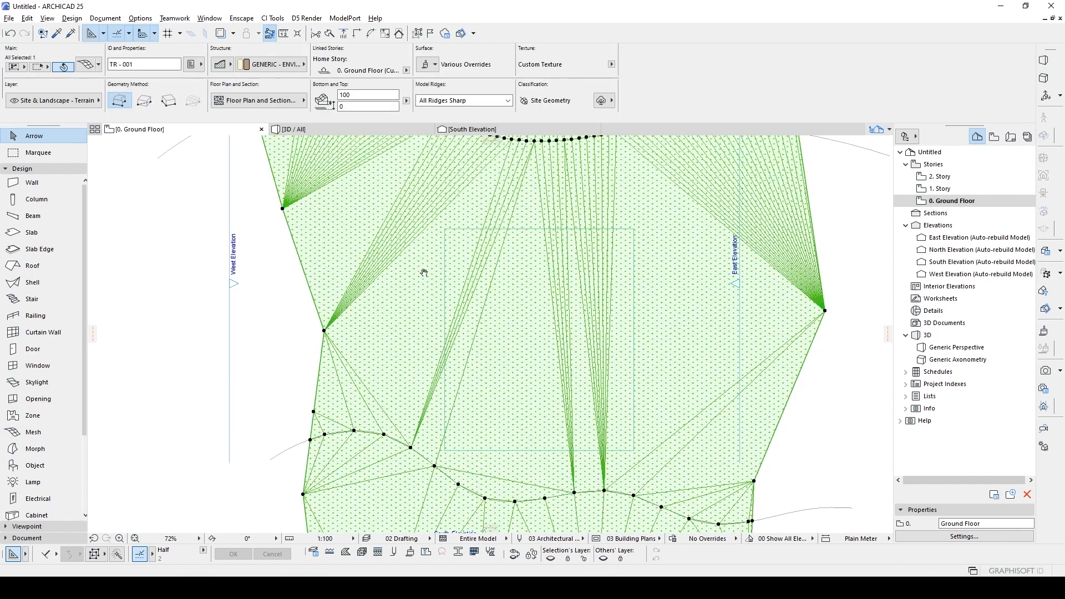
middle_drag(426, 224, 436, 256)
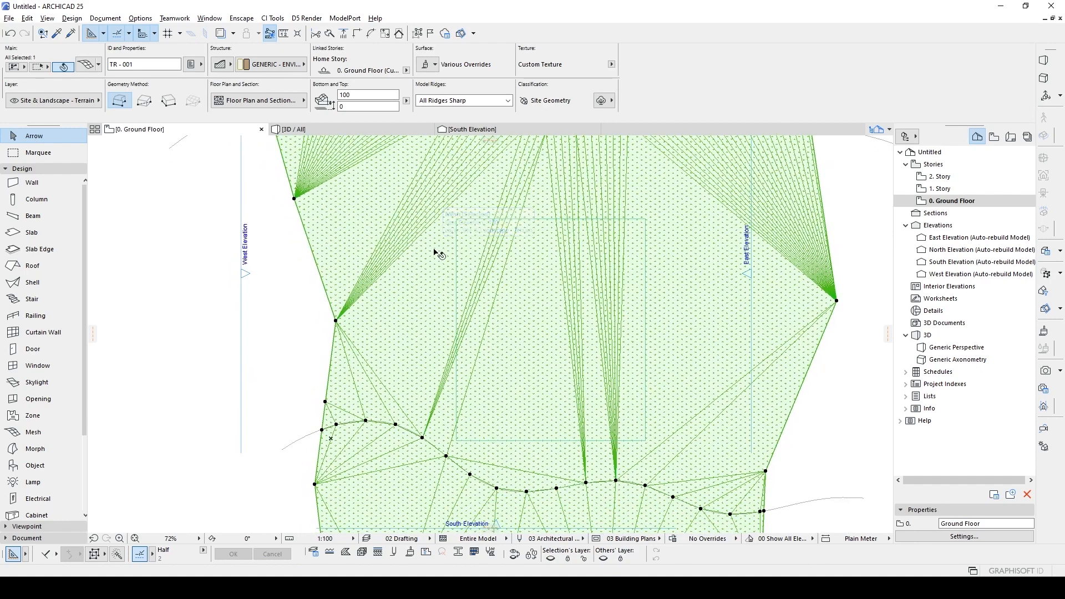
click(71, 18)
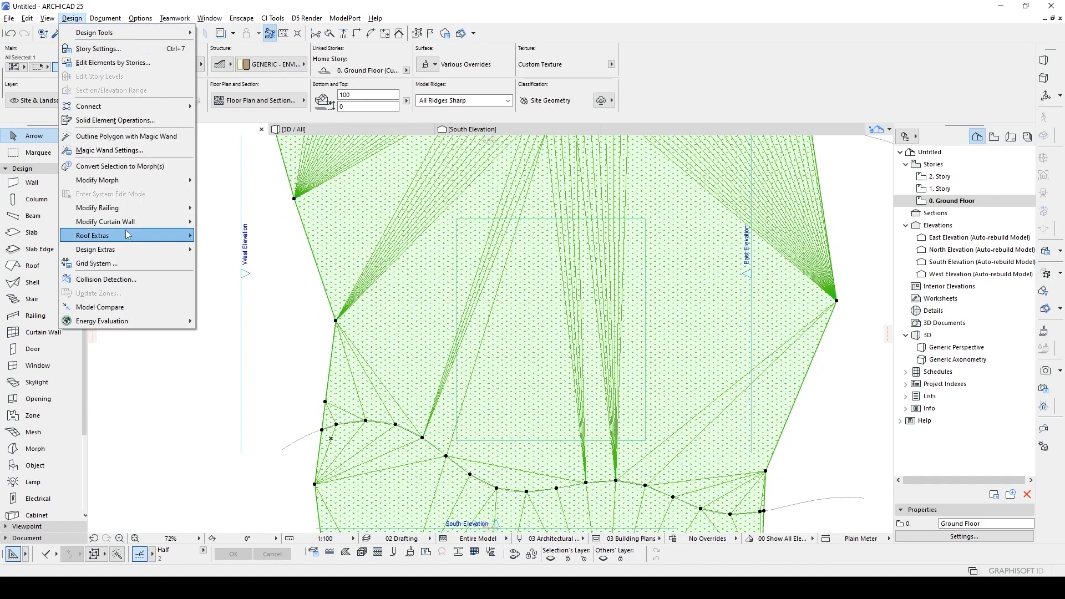
click(109, 151)
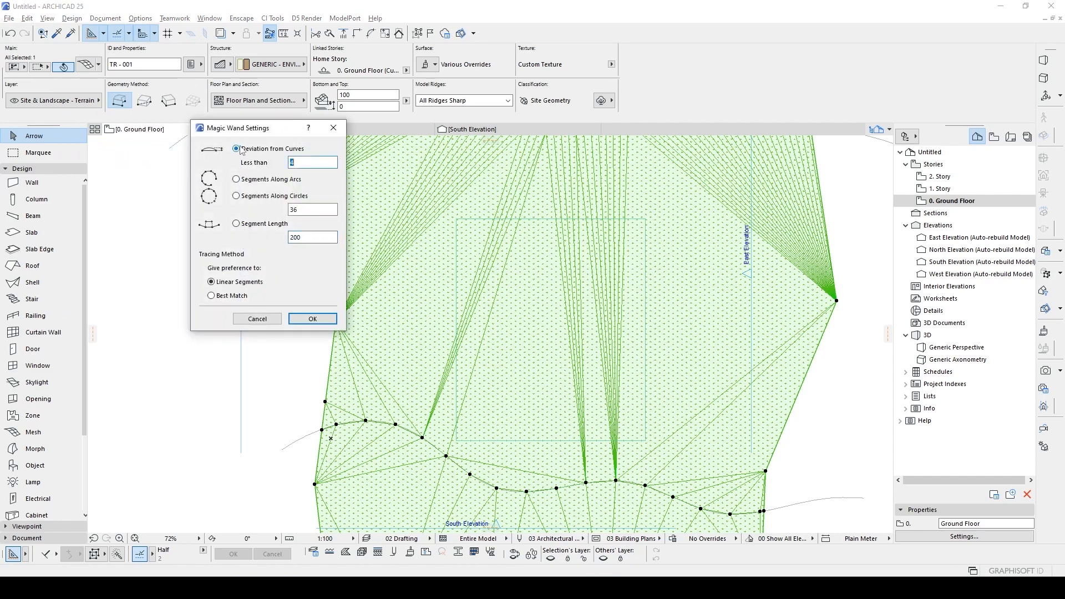
drag(254, 131, 215, 147)
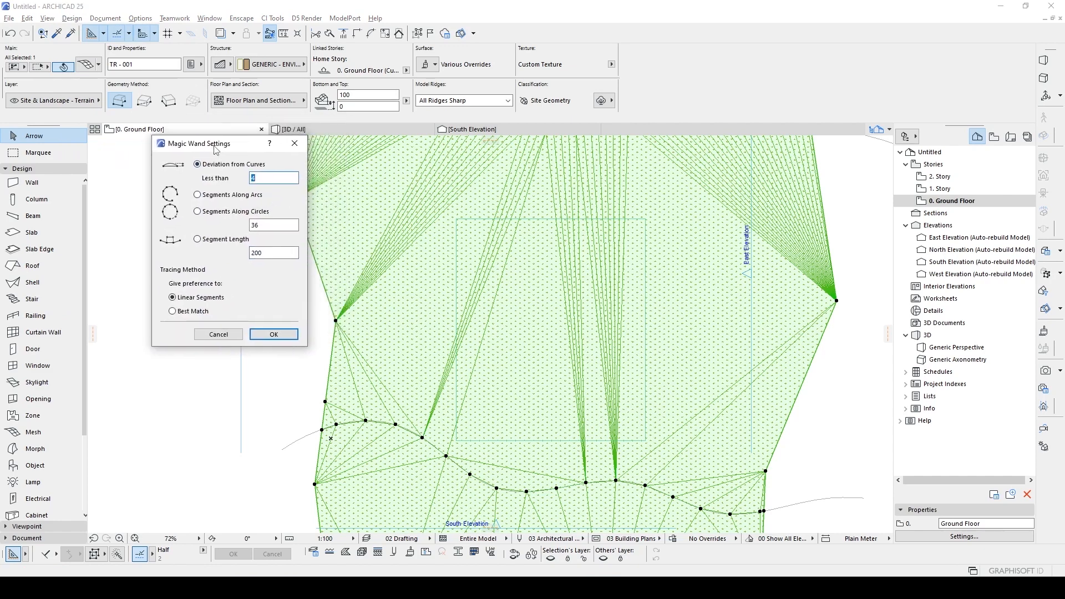
click(172, 311)
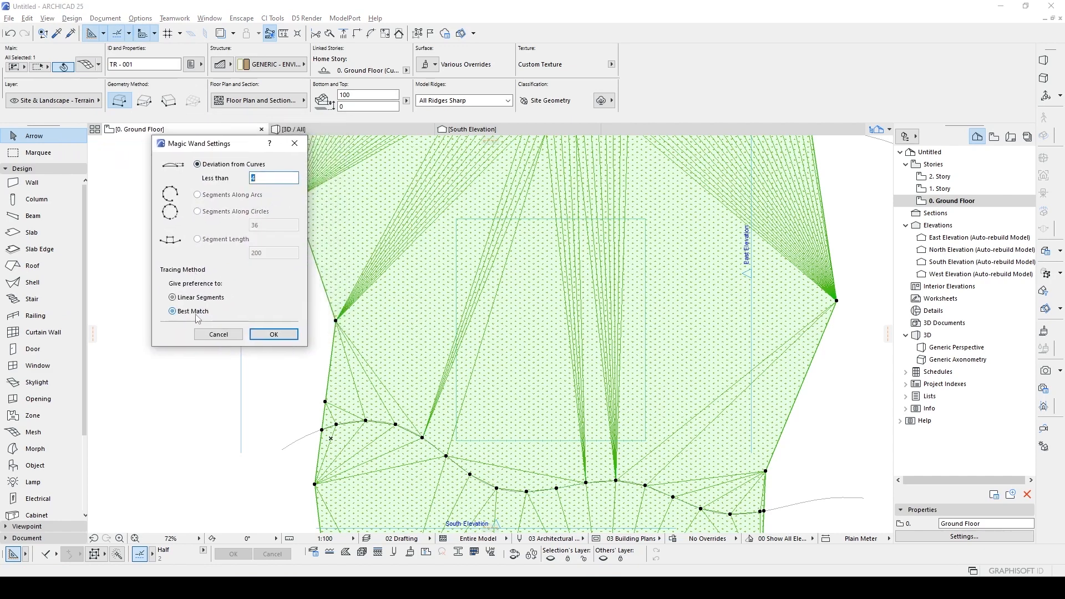
click(279, 335)
middle_drag(458, 251, 455, 258)
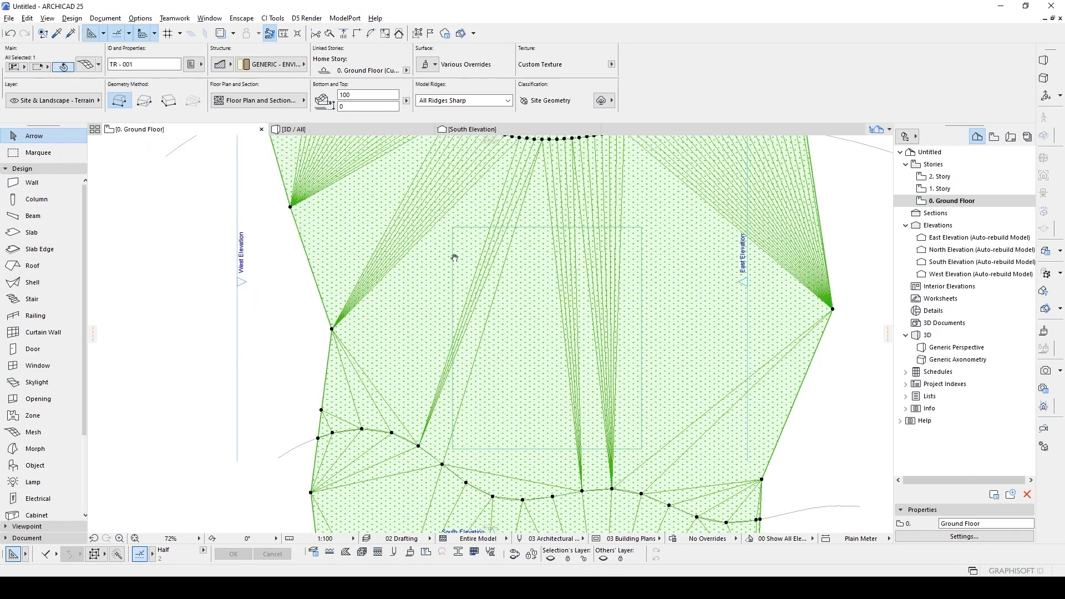
- Trace the slab outline into the selected mesh with the Magic Wand as new mesh points, and inspect the slab in 3D
click(33, 432)
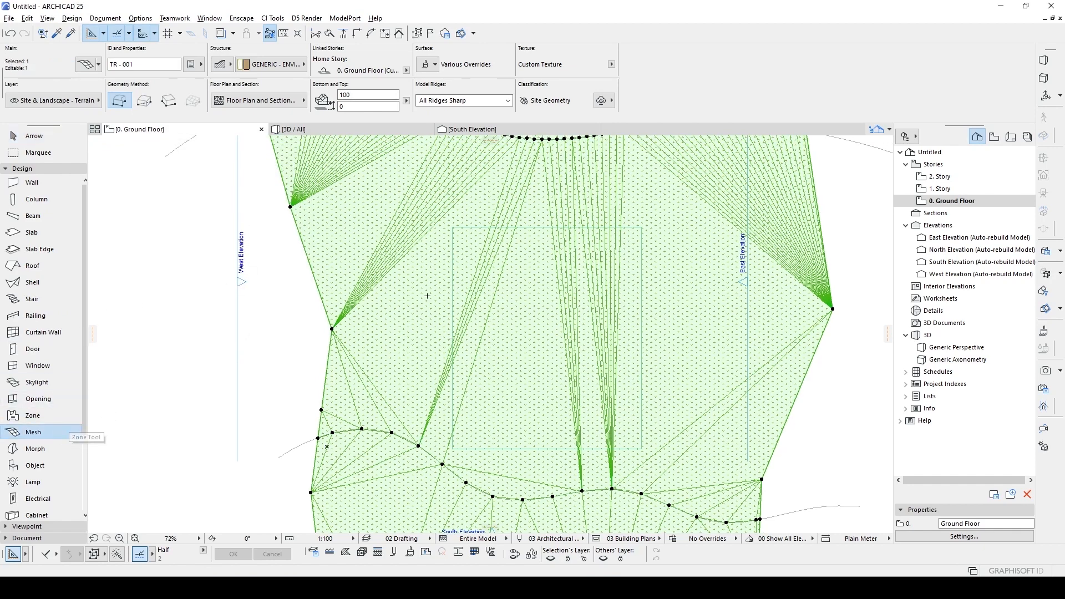
click(453, 266)
click(558, 242)
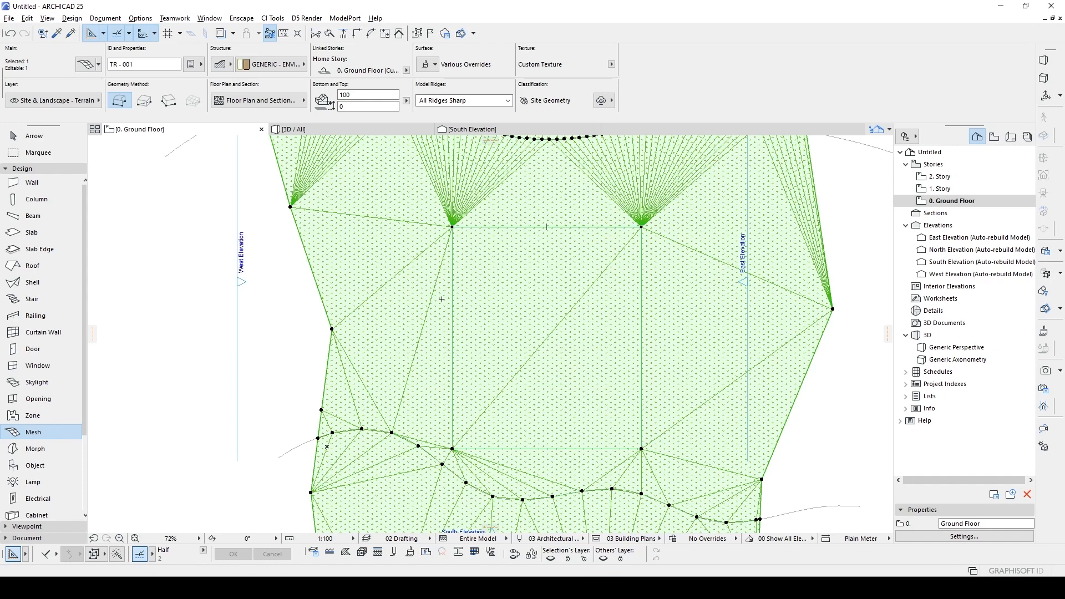
key(Escape)
key(F3)
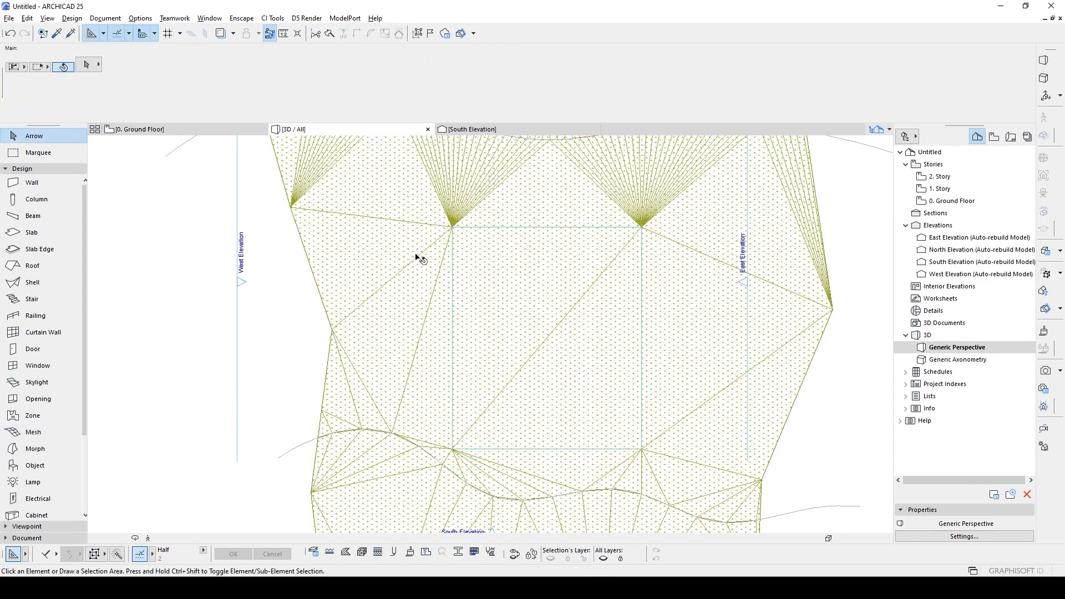
scroll(506, 375, up, 5)
click(488, 372)
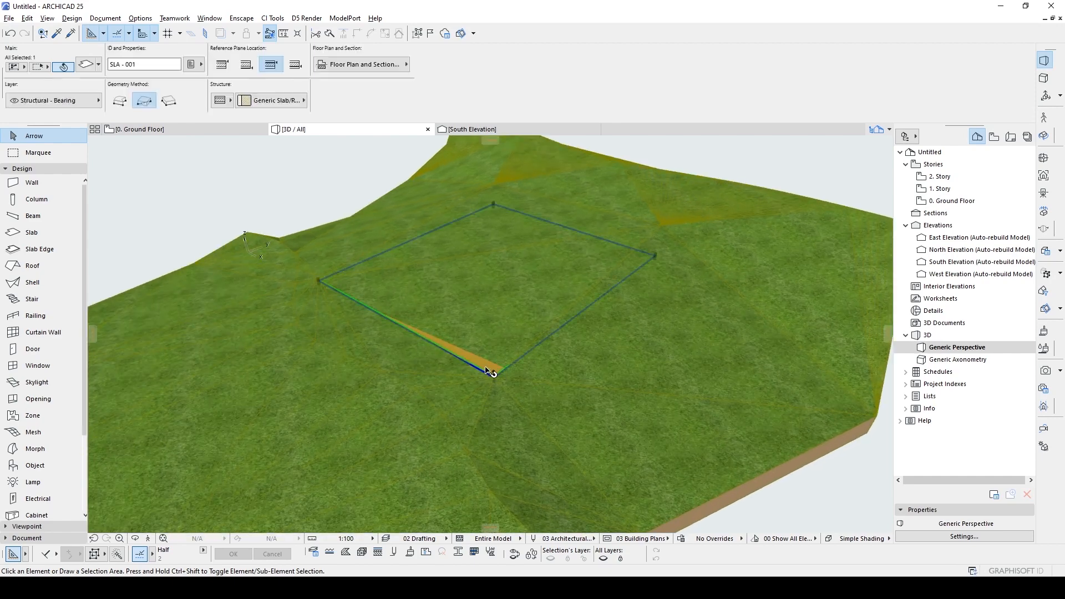
- Set the mesh points at the slab's corners to height 50 using Apply to All, and review the slab on the terrain in 3D
click(216, 323)
key(F2)
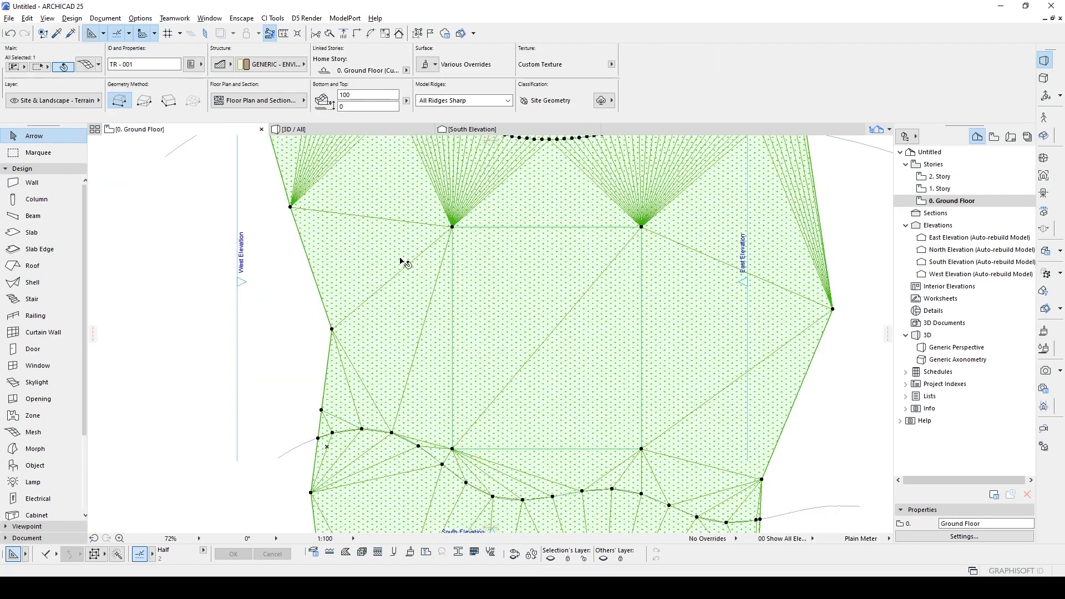
click(452, 227)
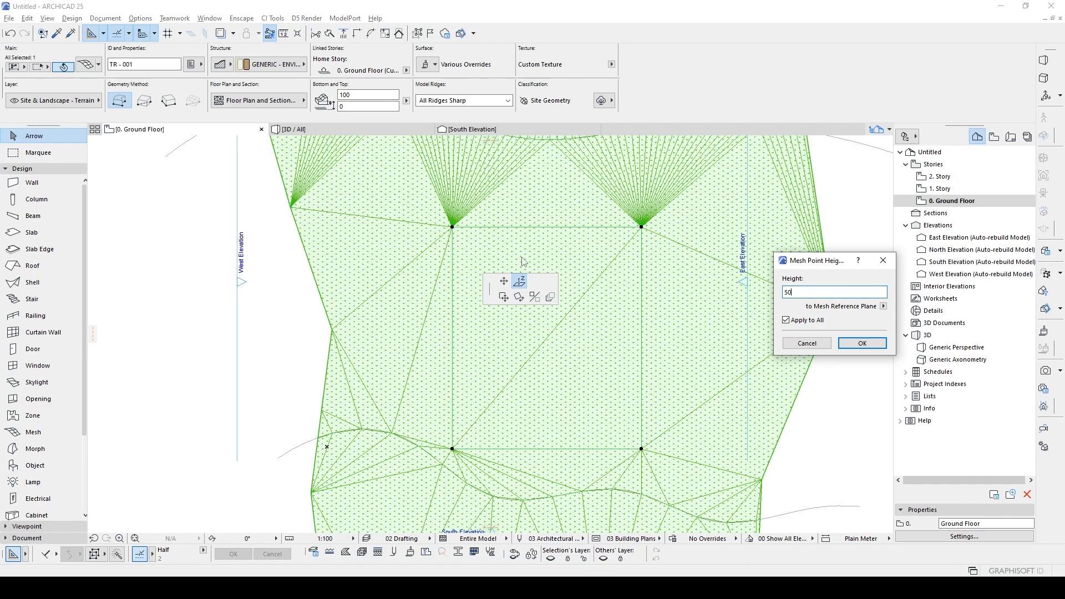
click(838, 342)
key(F3)
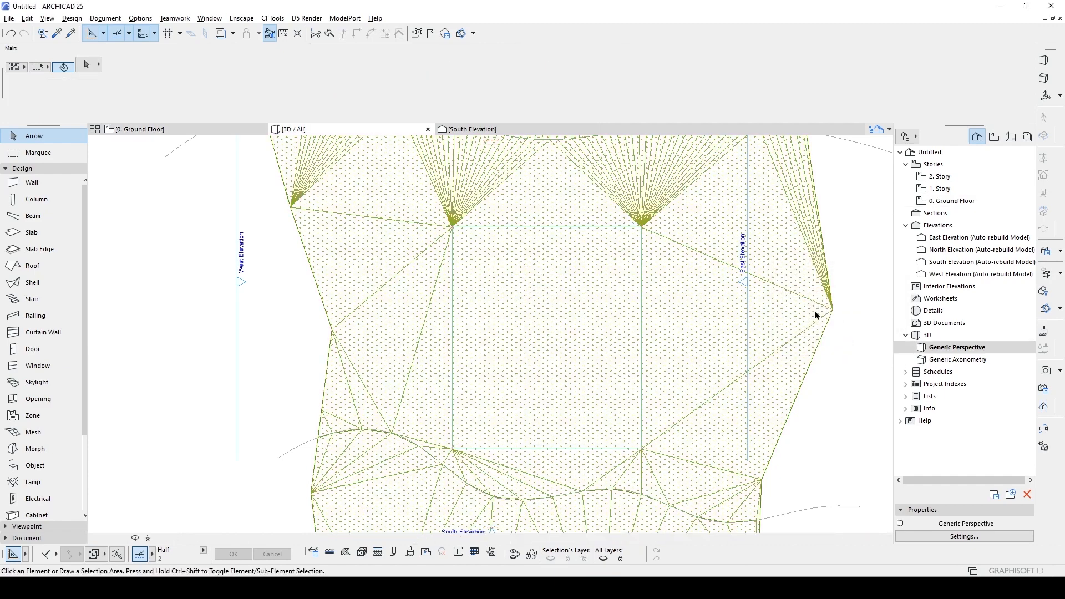
shift+middle_drag(527, 378, 434, 361)
click(427, 363)
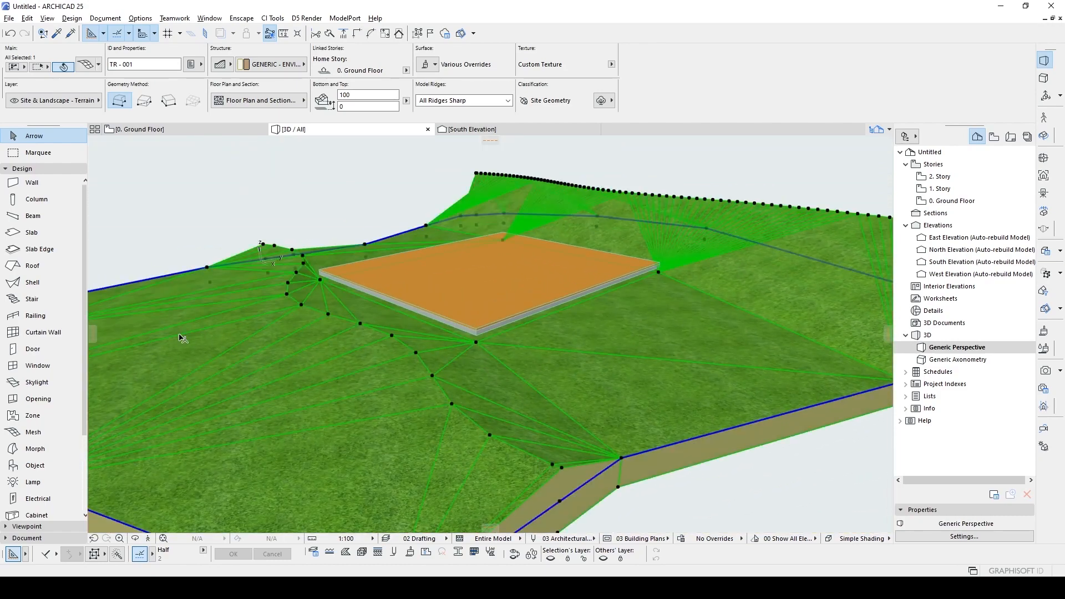
key(Escape)
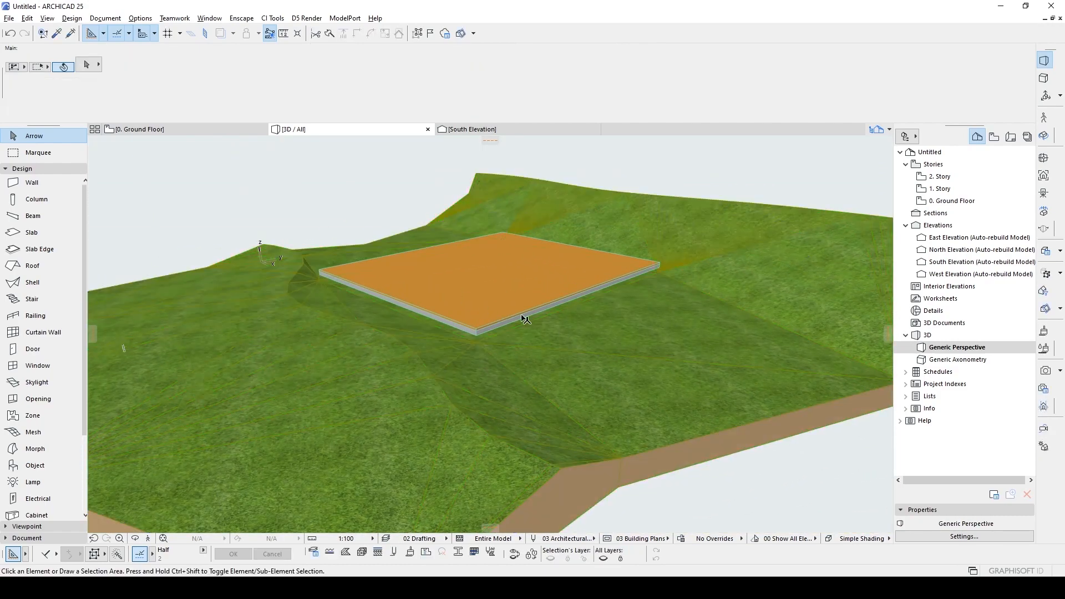
- On the ground floor plan, offset a copy of the slab's outline outward on all sides by 200
key(F2)
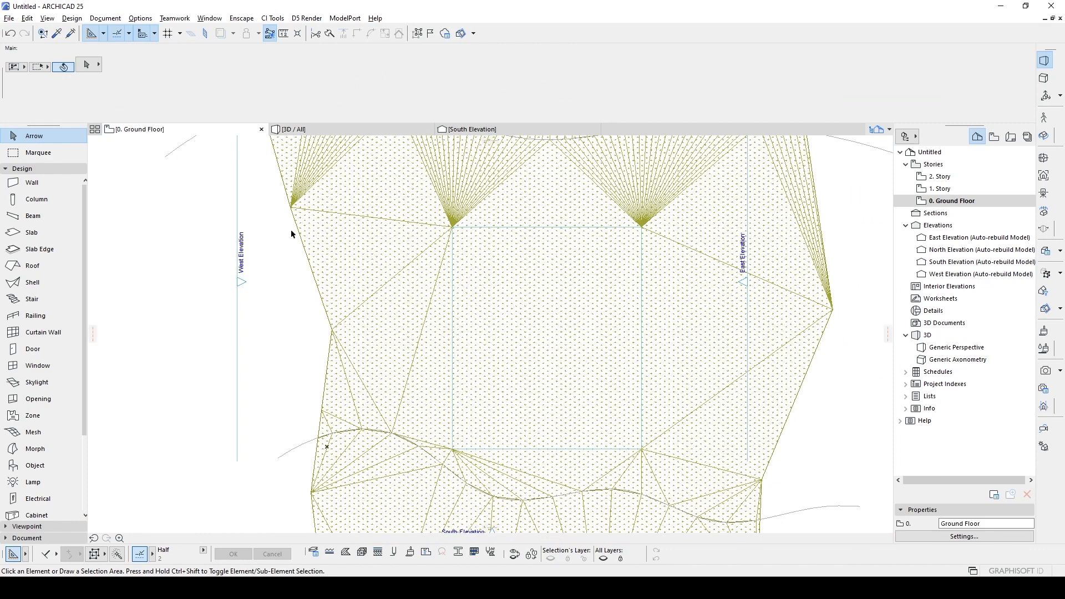
click(497, 229)
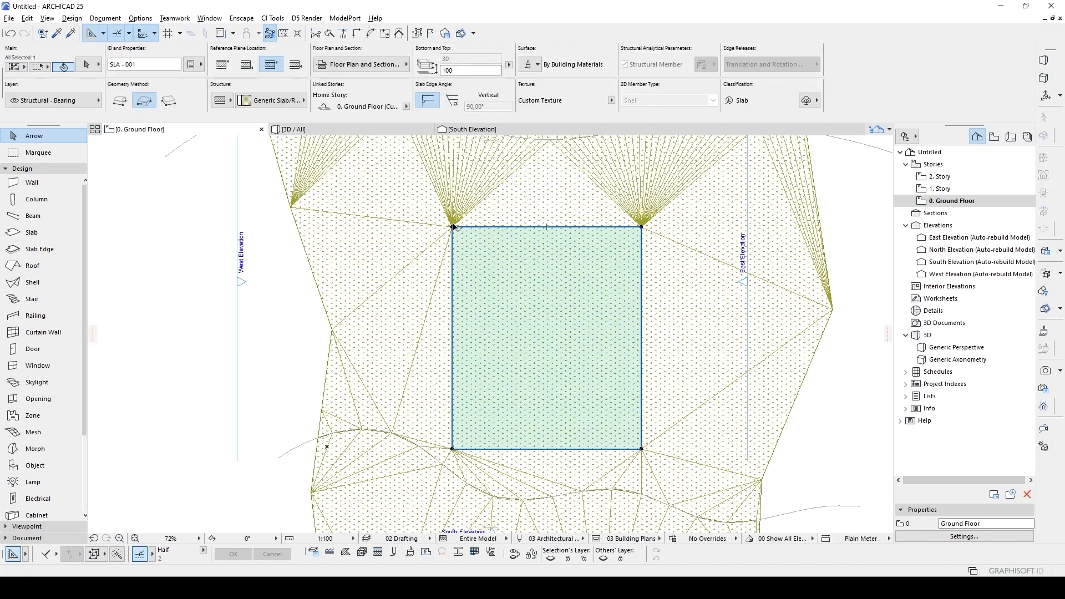
click(452, 227)
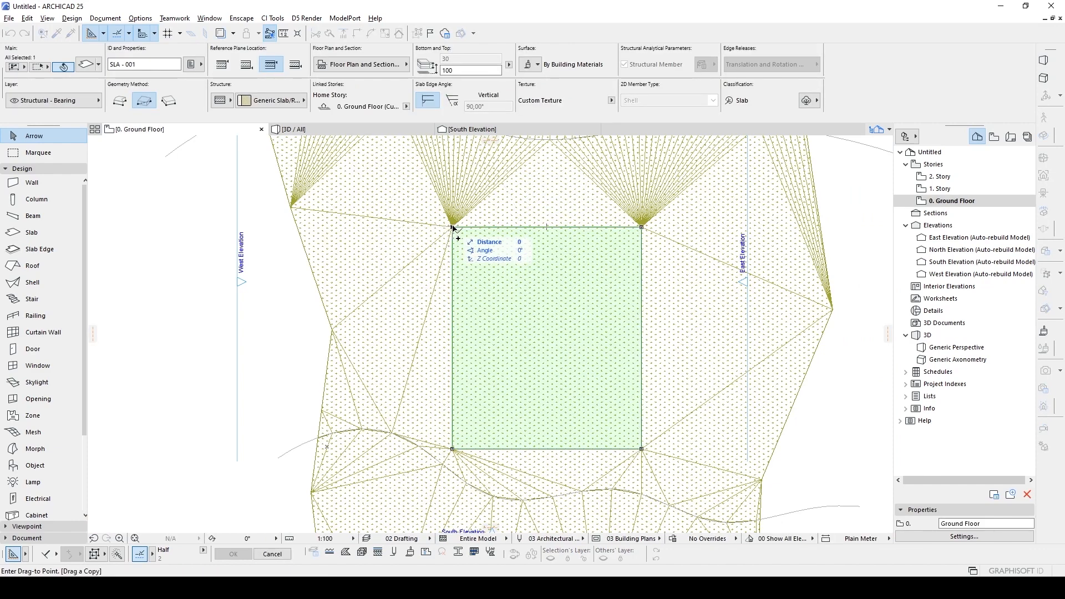
key(Escape)
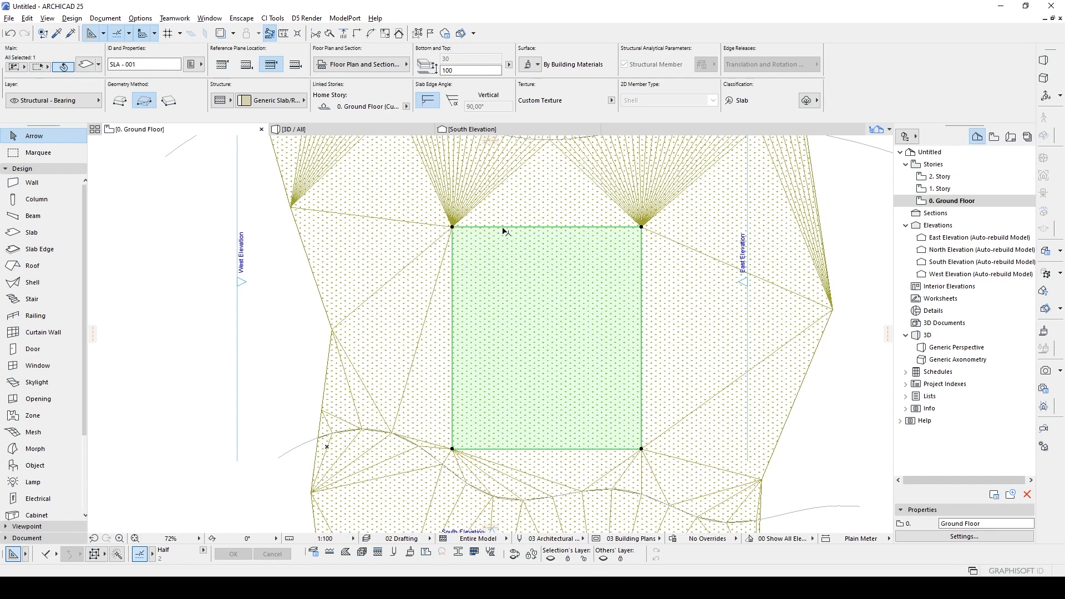
click(503, 227)
click(775, 228)
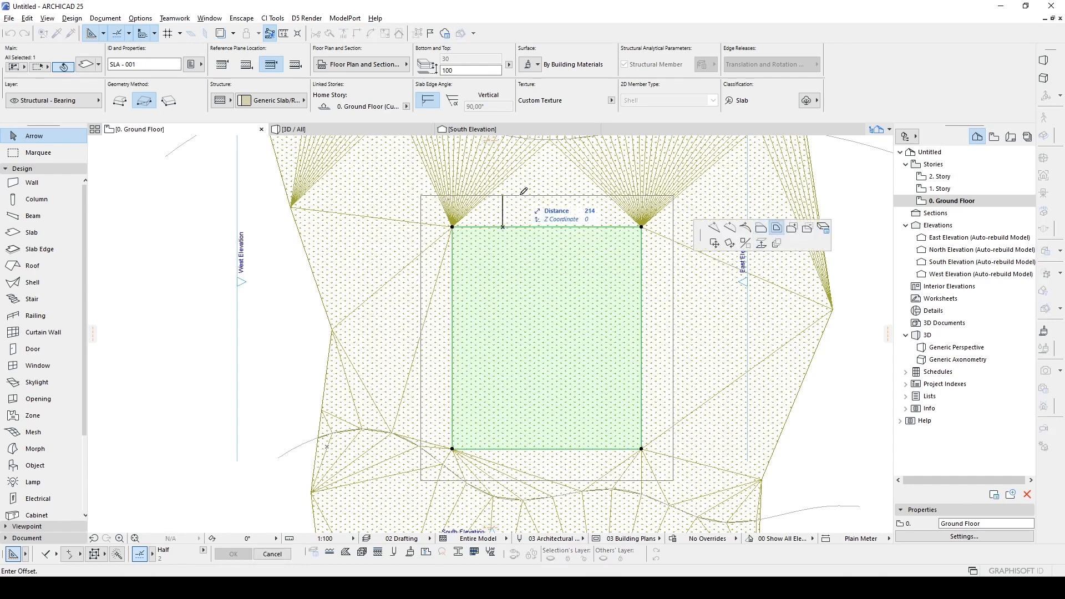
text(2)
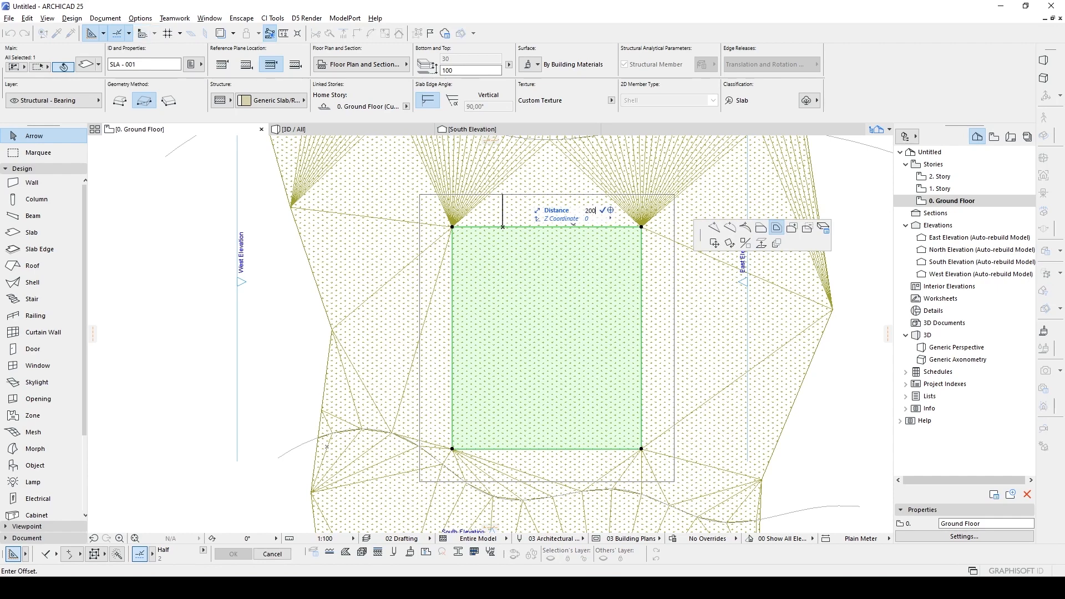
text(00)
key(Return)
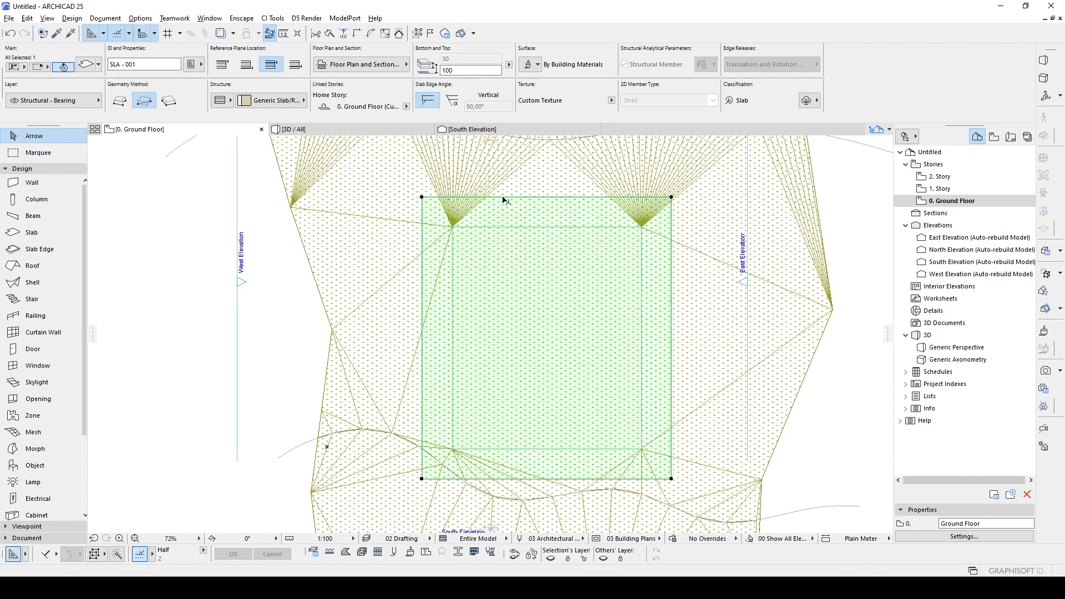
- Select the terrain mesh and trace the enlarged slab outline with the Magic Wand as new points, using Fit to User Ridges
click(390, 213)
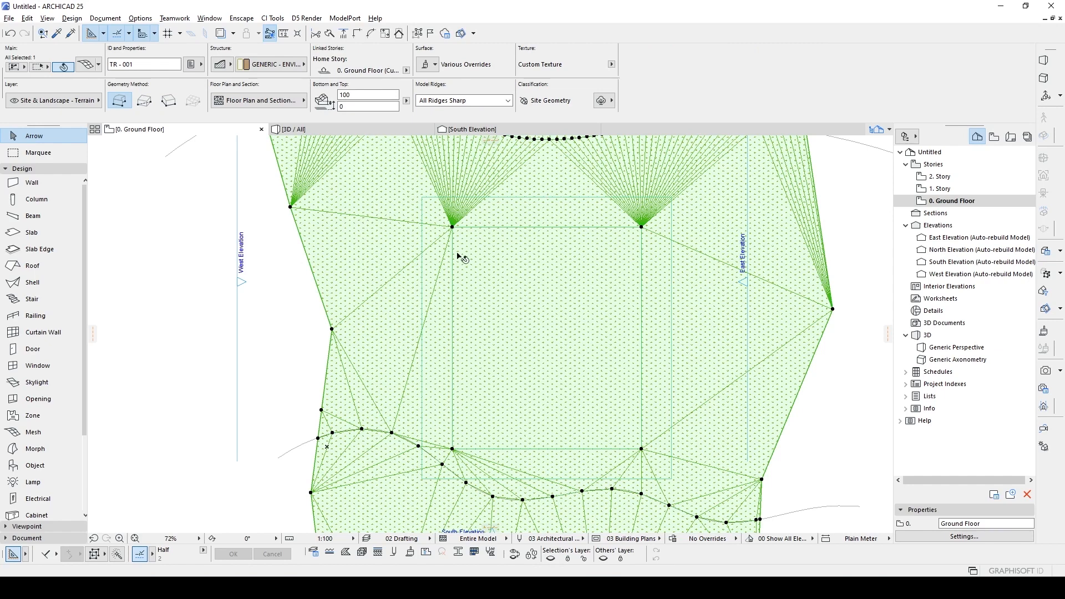
click(54, 432)
click(422, 341)
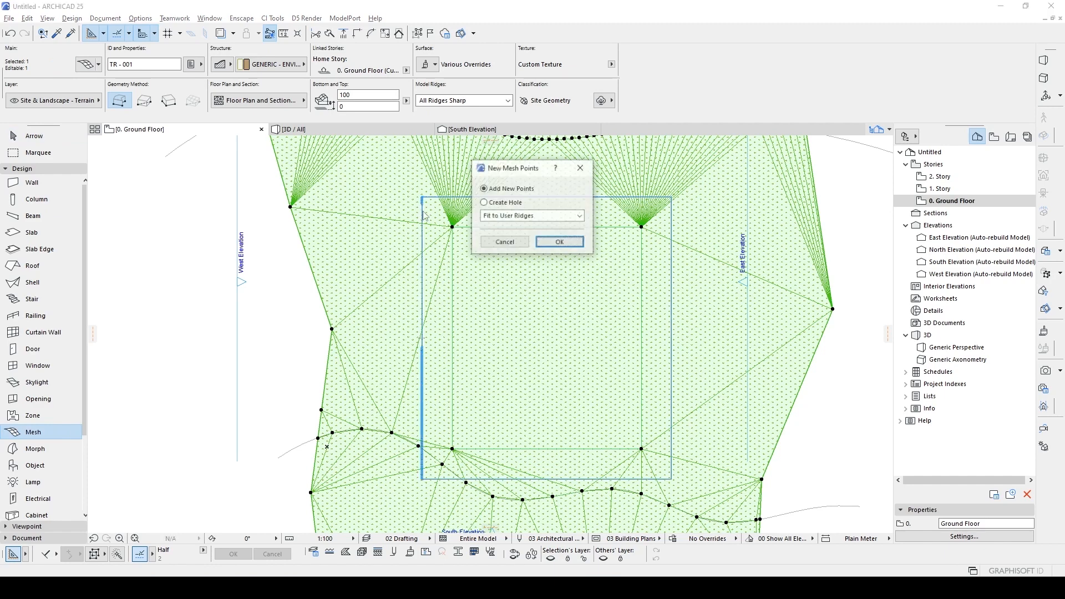
click(547, 240)
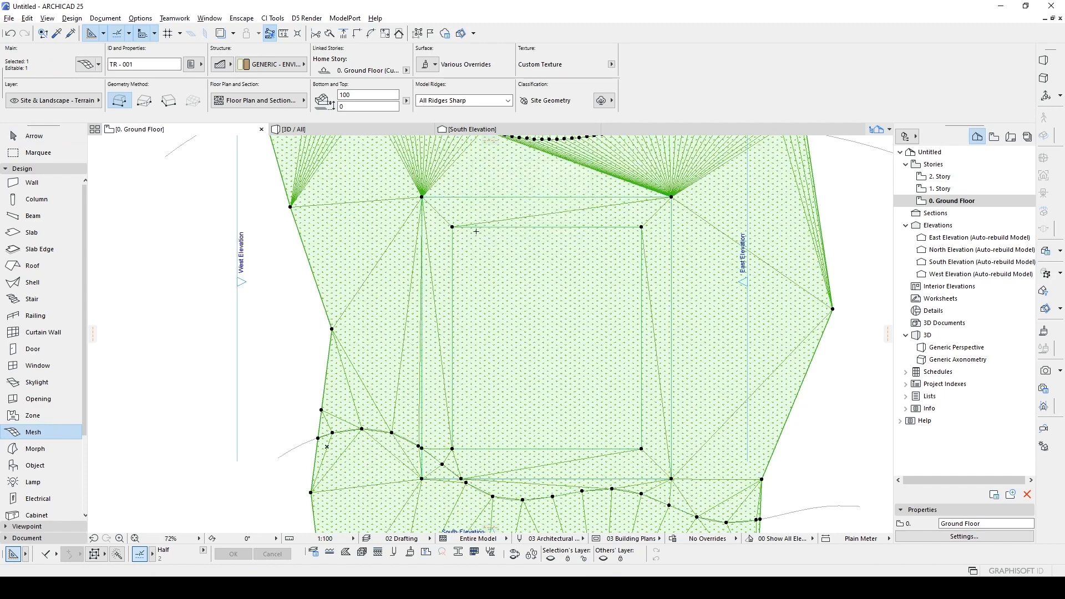
click(422, 196)
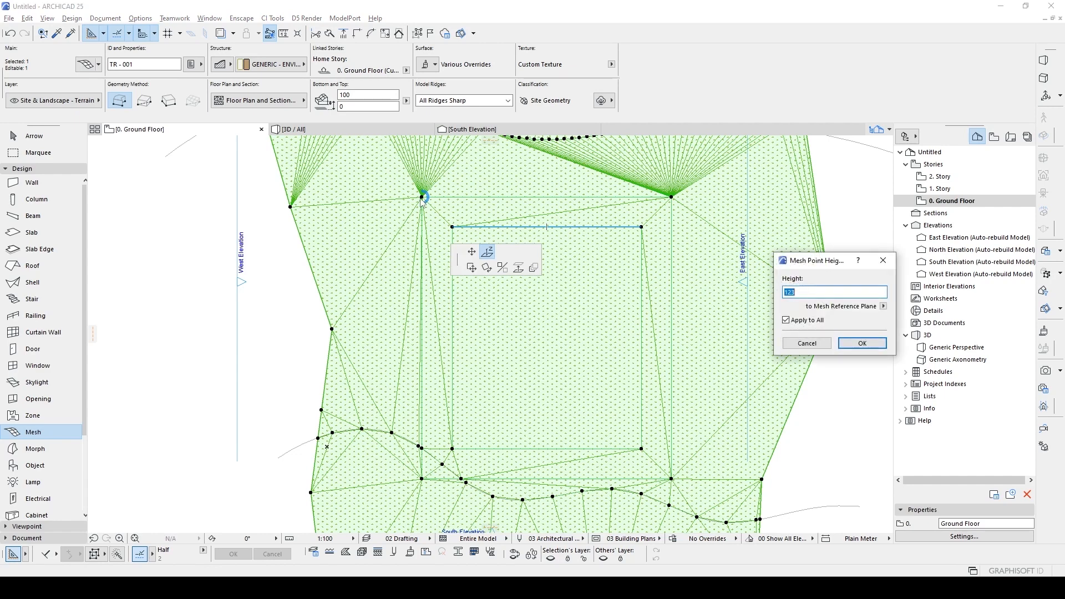
key(Escape)
key(Escape)
key(Escape)
key(Escape)
- Delete the enlarged slab copy, keeping the original slab and the traced mesh points
click(428, 198)
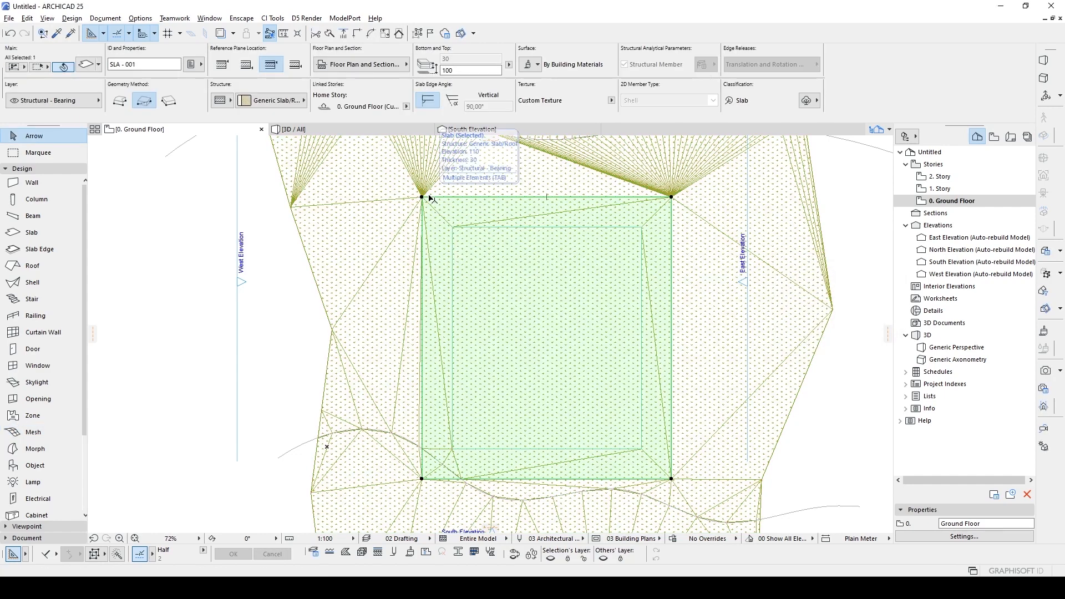
key(Escape)
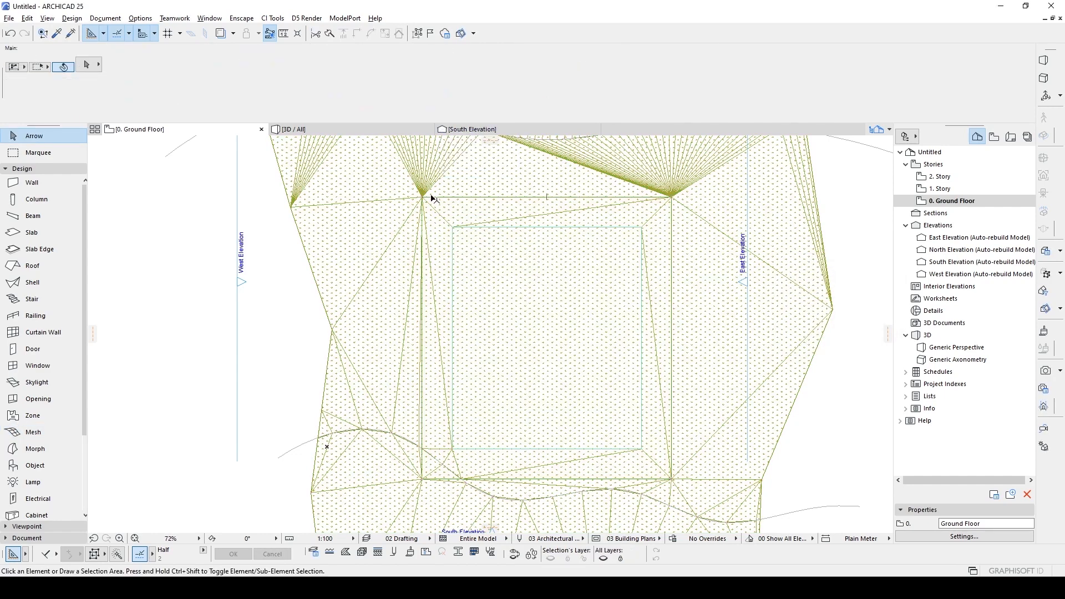
- Change the height of the mesh points on the outer ring around the slab using Apply to All, and review the terrain in 3D
click(449, 197)
click(447, 197)
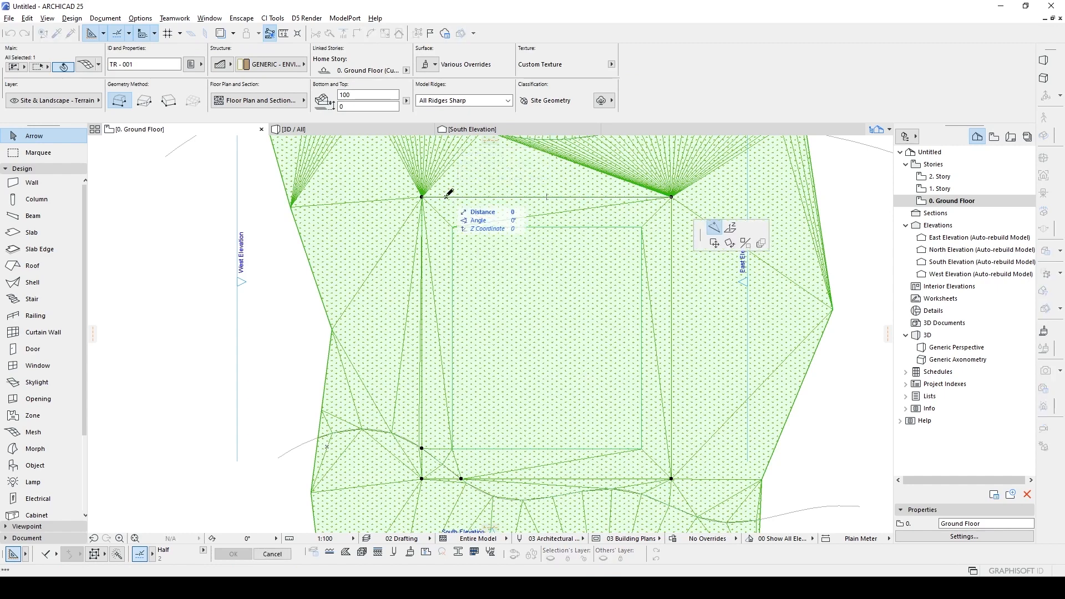
click(730, 227)
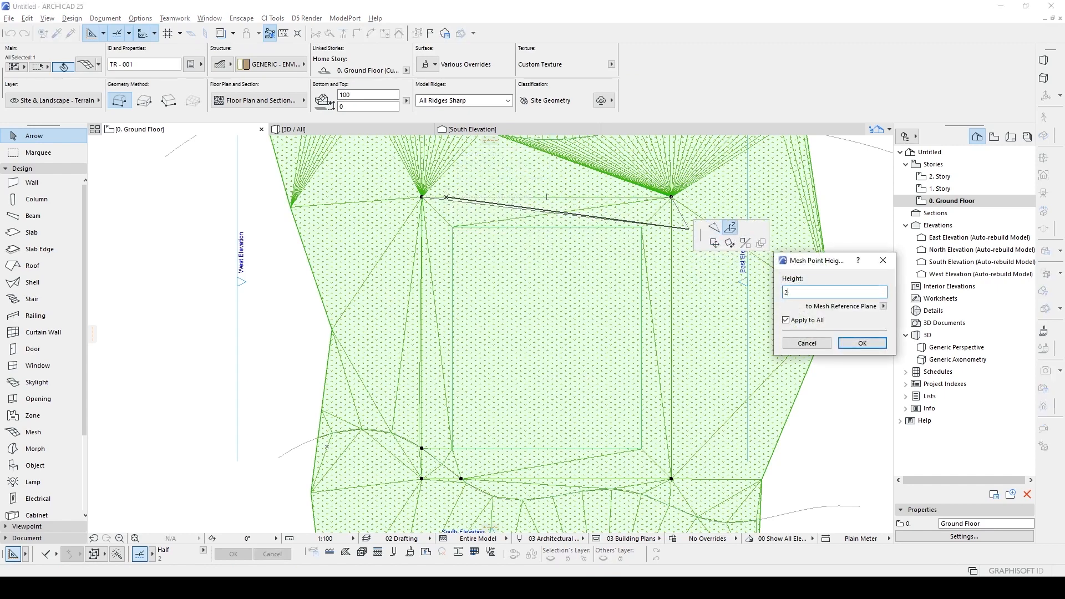
click(862, 343)
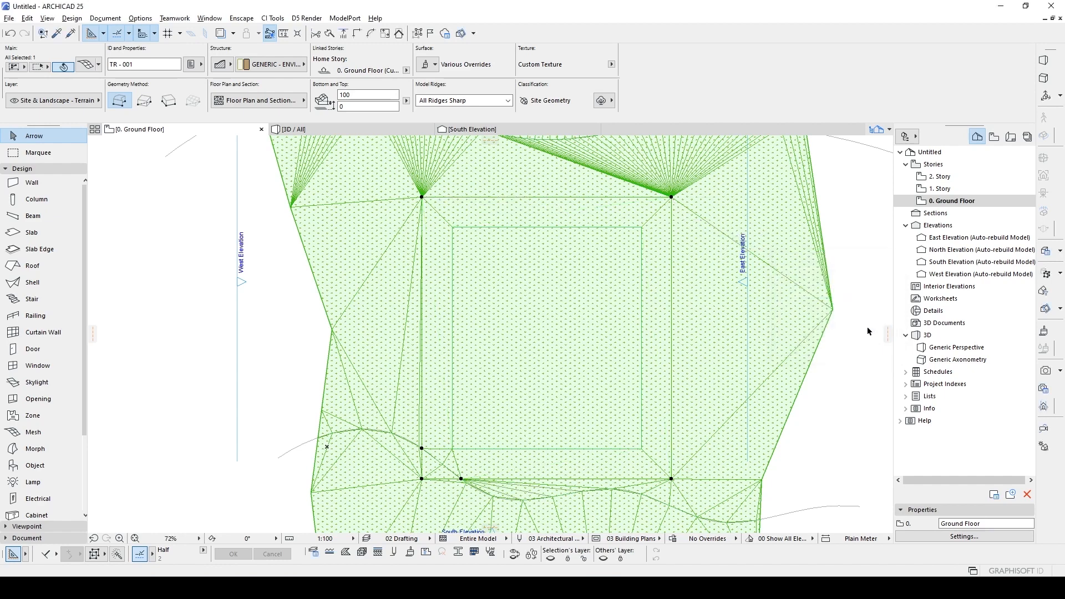
click(829, 309)
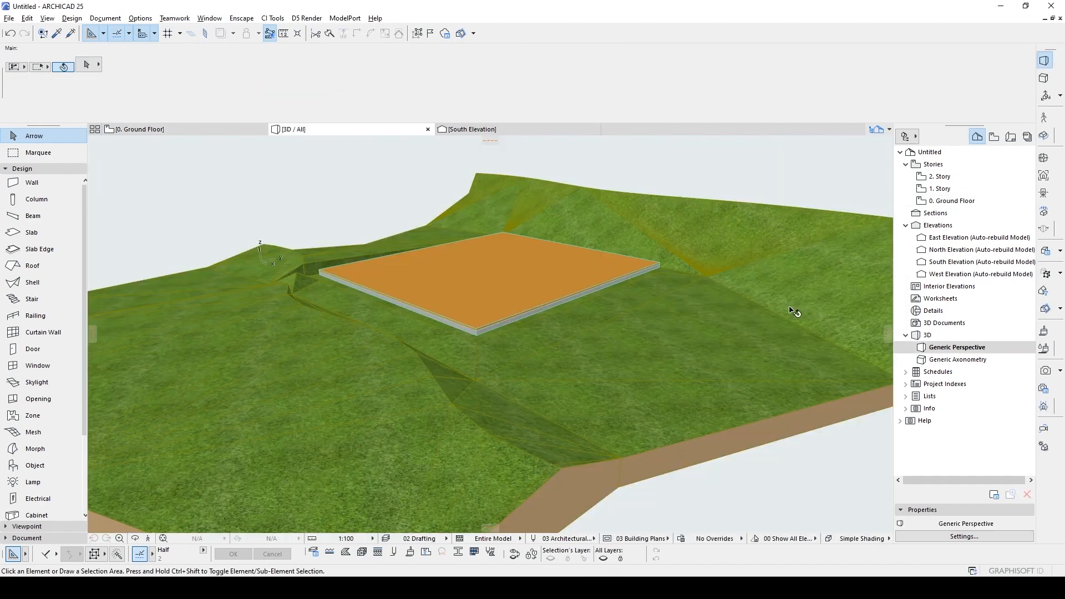
mouse_move(795, 309)
mouse_down()
mouse_move(677, 308)
mouse_move(470, 285)
mouse_move(434, 269)
mouse_move(554, 282)
mouse_move(514, 333)
mouse_up()
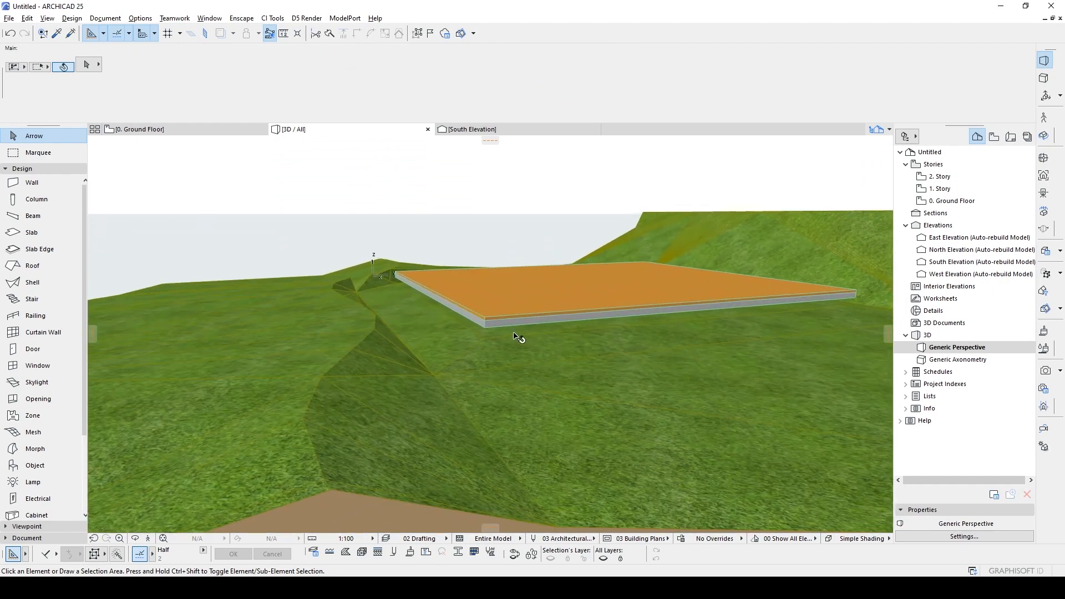
- Switch the slab's structure from composite to basic and set its thickness to 100
click(510, 316)
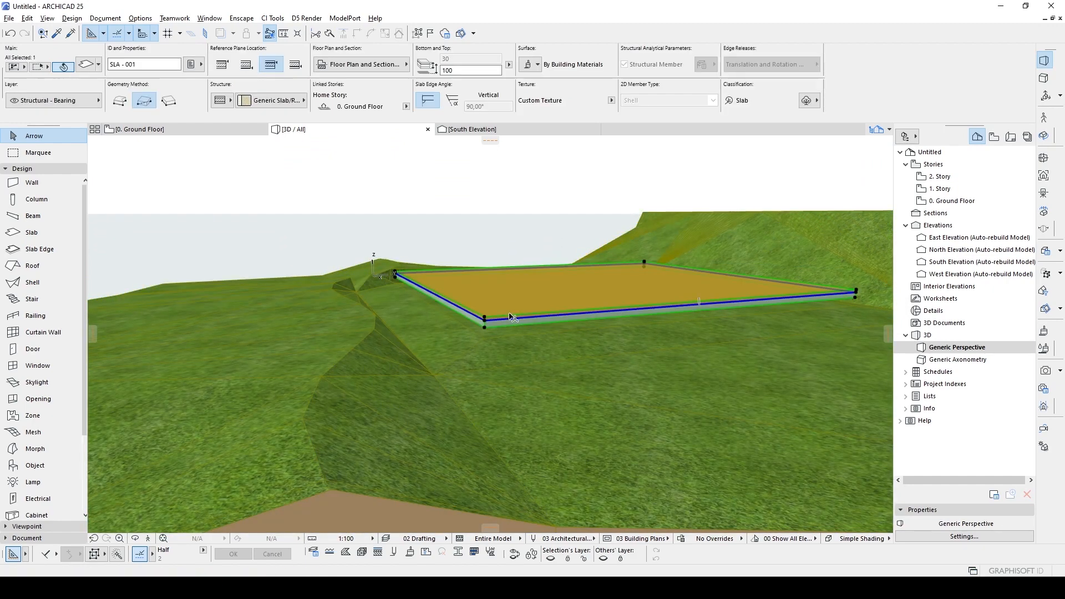
click(220, 100)
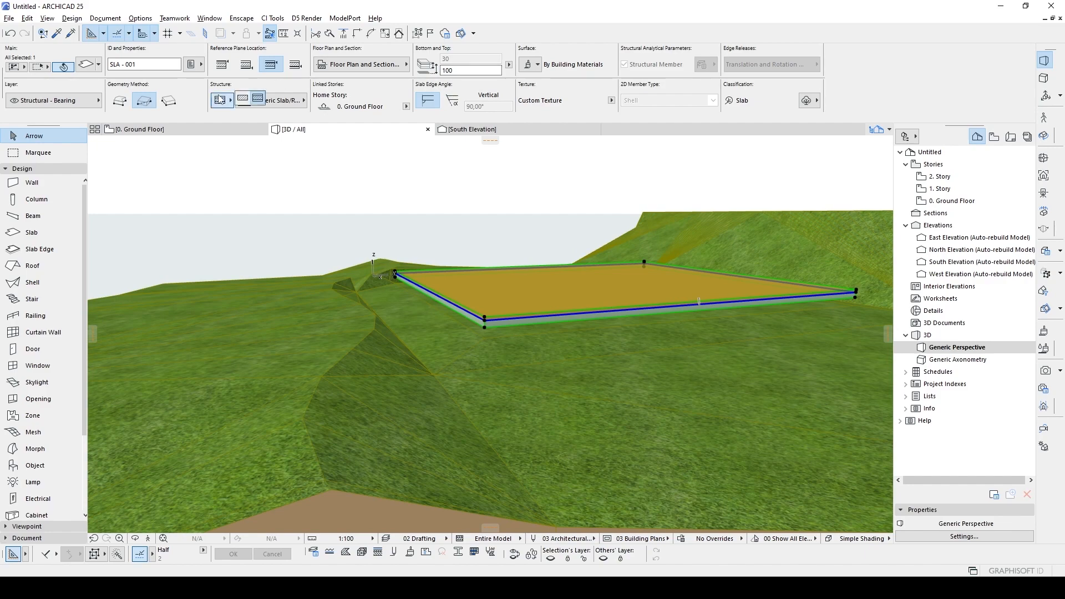
click(241, 100)
click(242, 100)
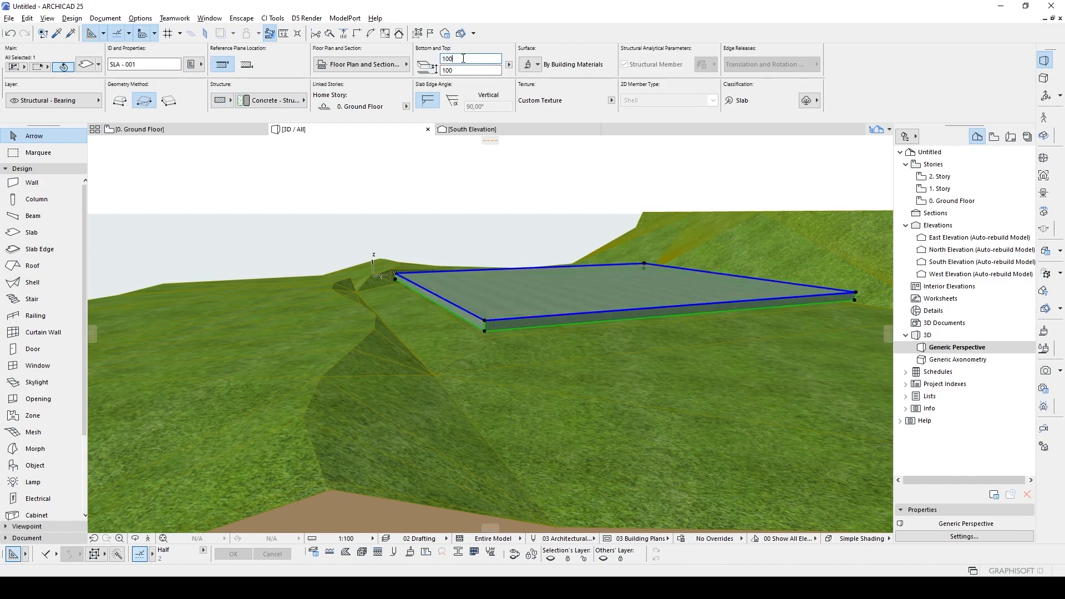
key(Return)
click(510, 201)
scroll(540, 314, down, 1)
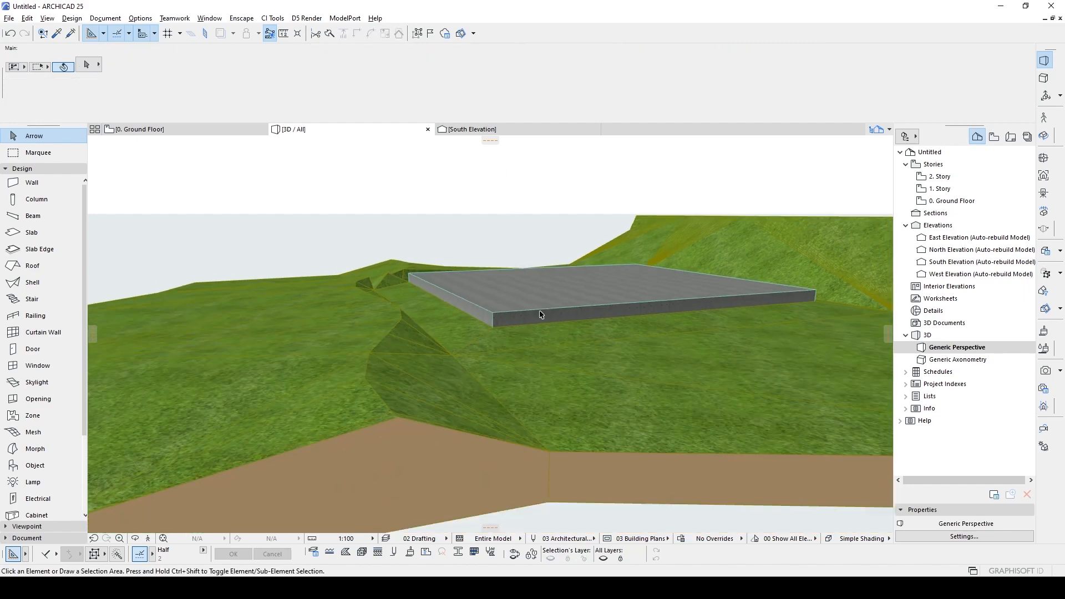
- Select the terrain mesh in 3D and lower four ridge points near the slab's corner by changing their elevation
shift+middle_drag(541, 314, 351, 302)
click(288, 269)
shift+middle_drag(288, 270, 420, 293)
shift+middle_drag(280, 277, 505, 339)
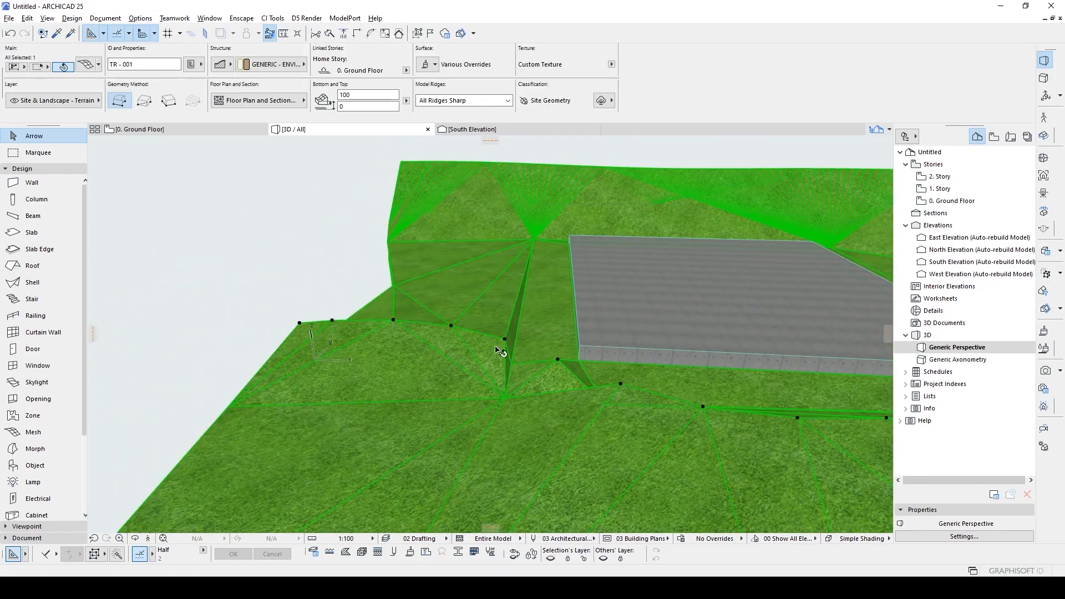
click(505, 340)
click(610, 395)
shift+middle_drag(266, 277, 503, 367)
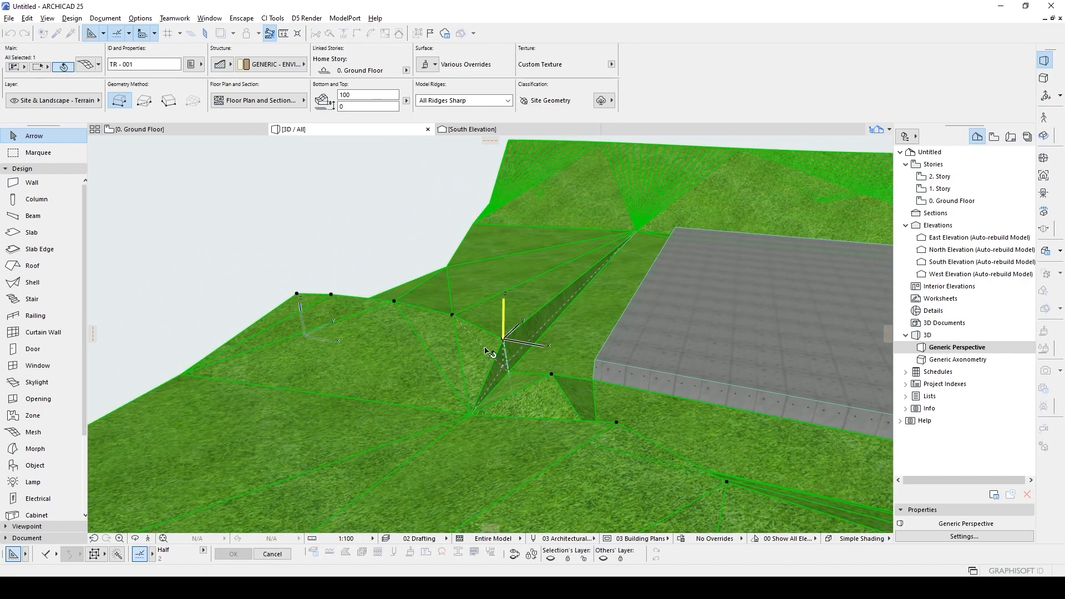
click(454, 343)
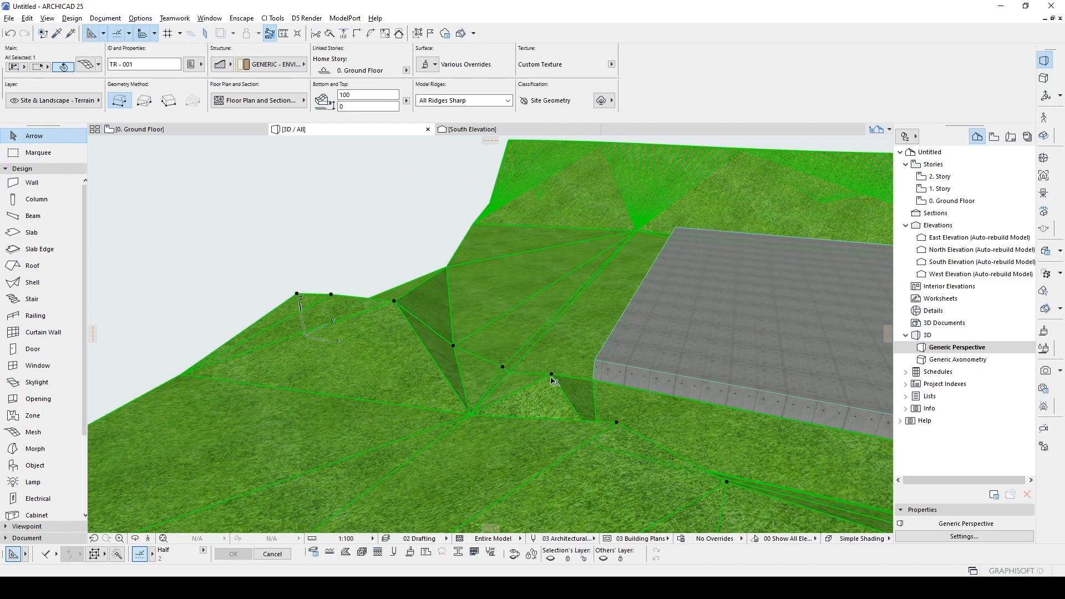
click(551, 398)
click(394, 301)
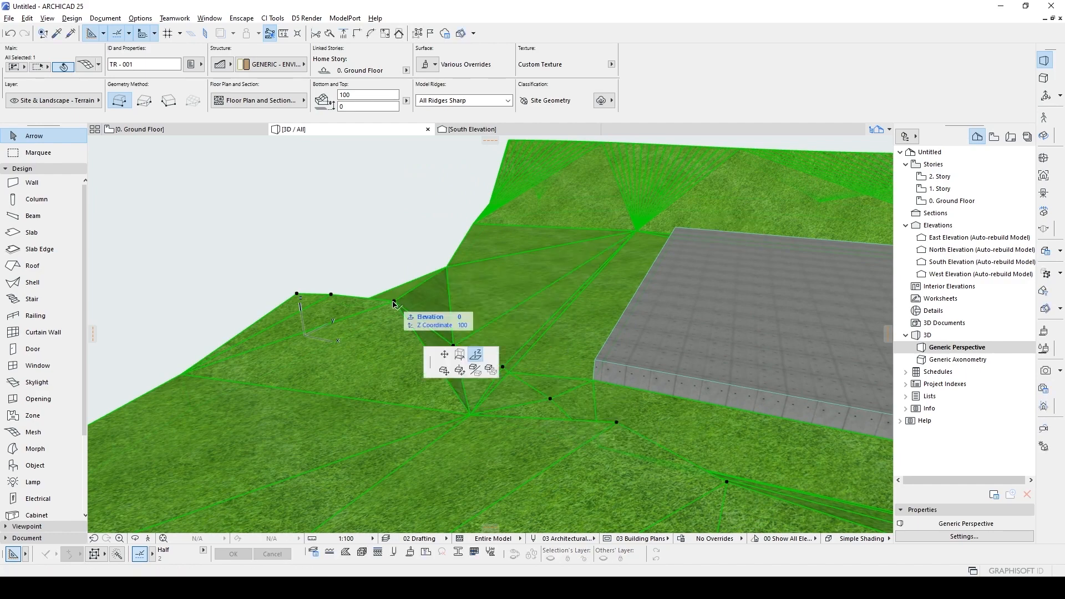
click(394, 324)
key(Escape)
- Inspect the mesh ridges and slopes around the slab in 3D from several sides
scroll(428, 321, down, 2)
click(520, 413)
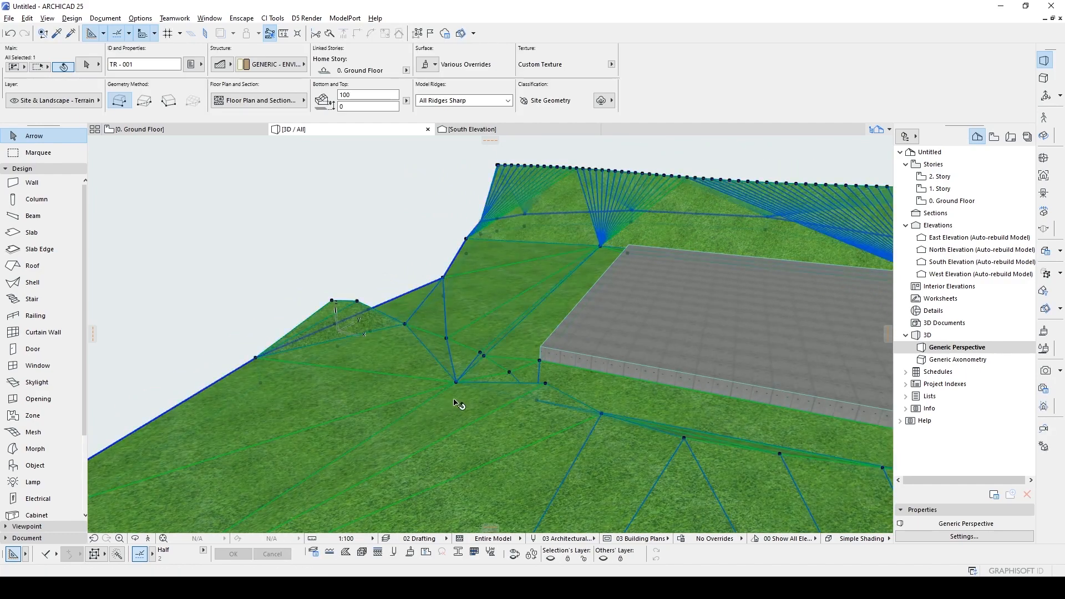
shift+middle_drag(459, 405, 521, 347)
shift+middle_drag(568, 407, 636, 309)
scroll(635, 308, up, 5)
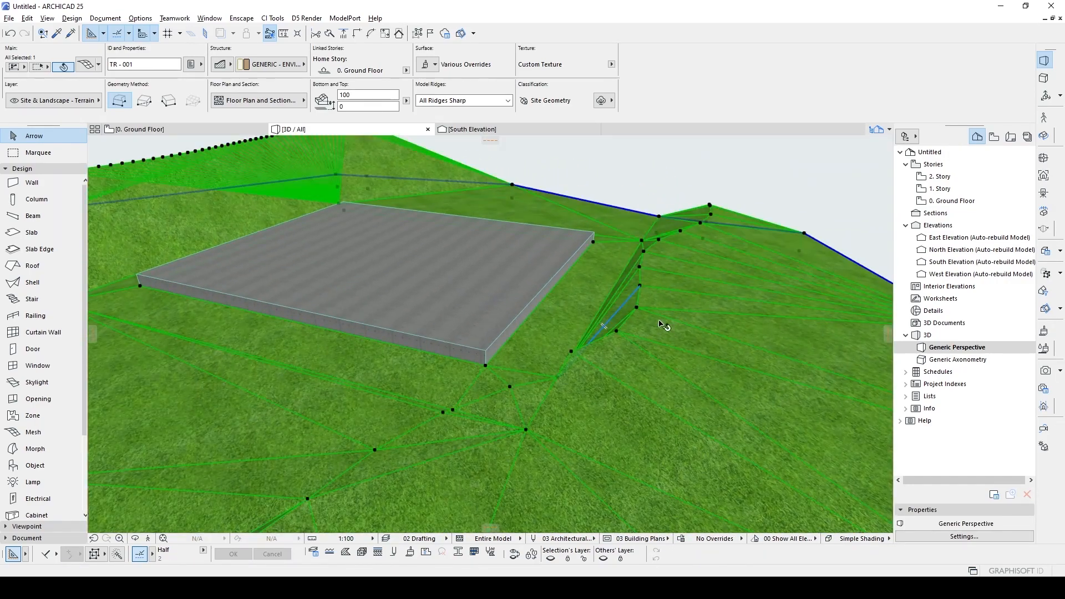
scroll(637, 309, down, 2)
shift+middle_drag(460, 312, 473, 339)
- On the ground floor plan, apply height 100 to all mesh points along the curved ridge crossing the slab's lower corner
key(F2)
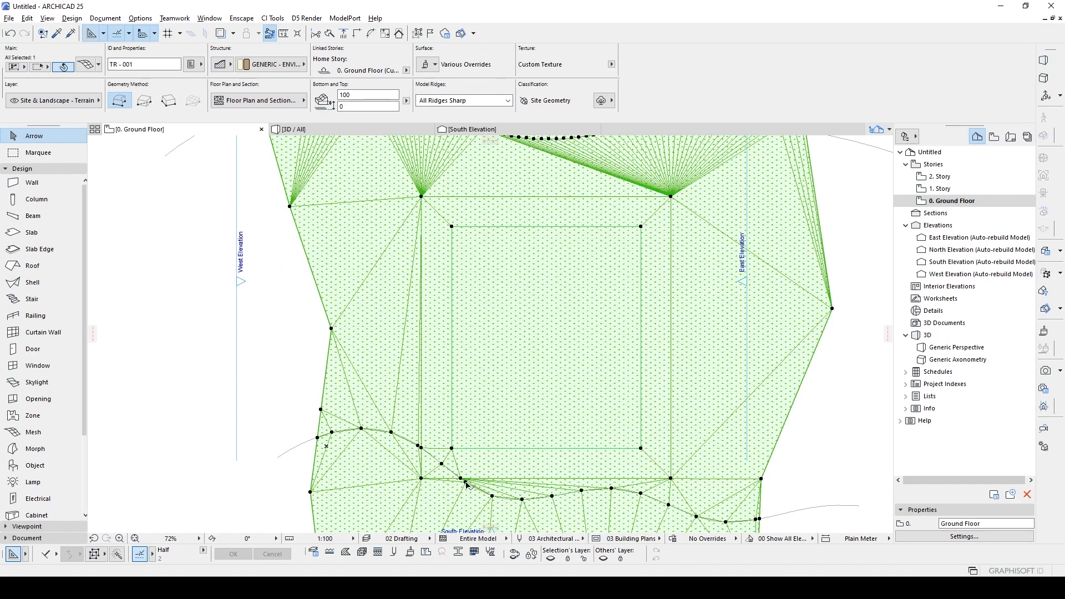
click(464, 482)
click(730, 227)
click(716, 254)
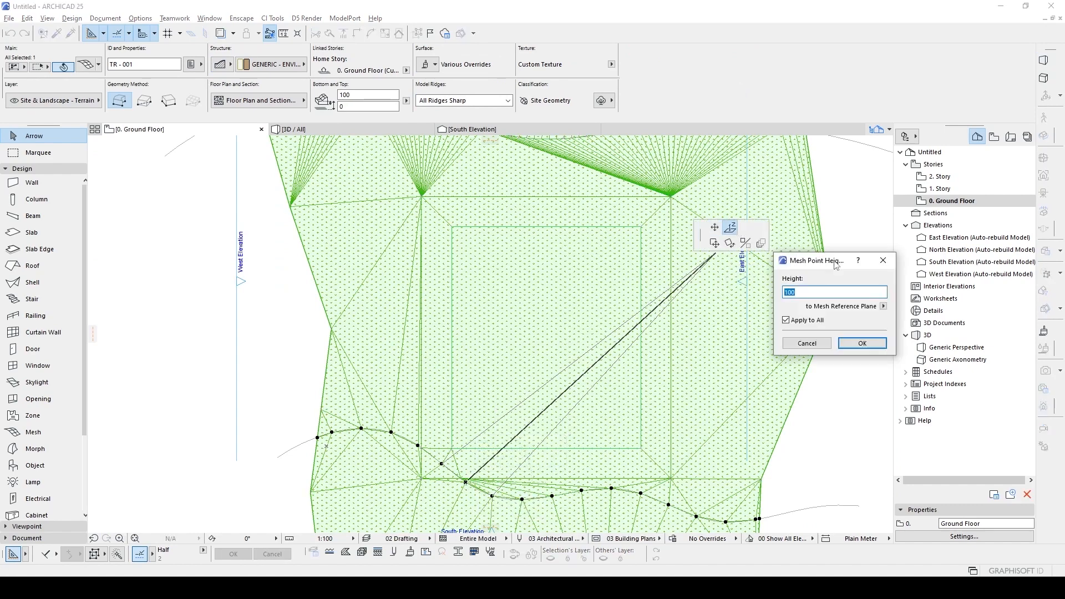
key(Return)
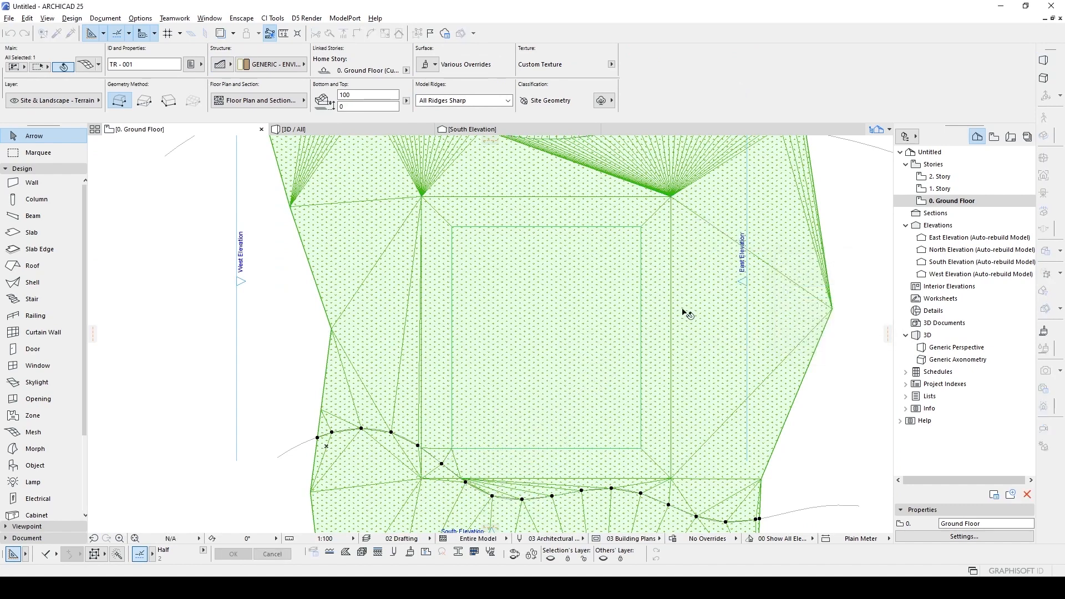
- Set the outer ring of mesh points around the slab to height 100 using Apply to All
click(670, 478)
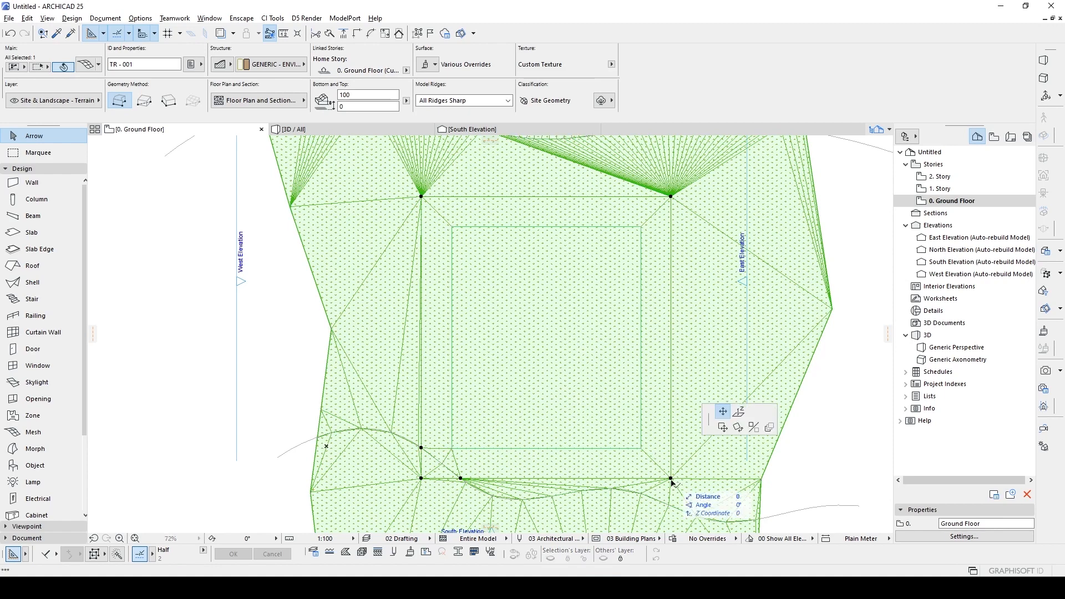
click(729, 227)
click(781, 270)
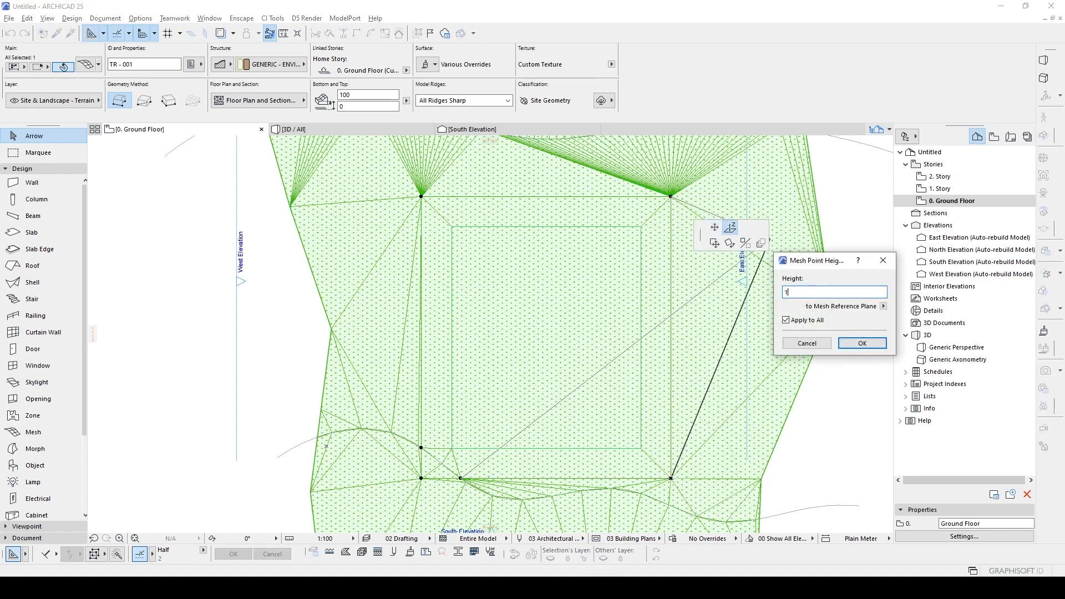
text(100)
click(853, 347)
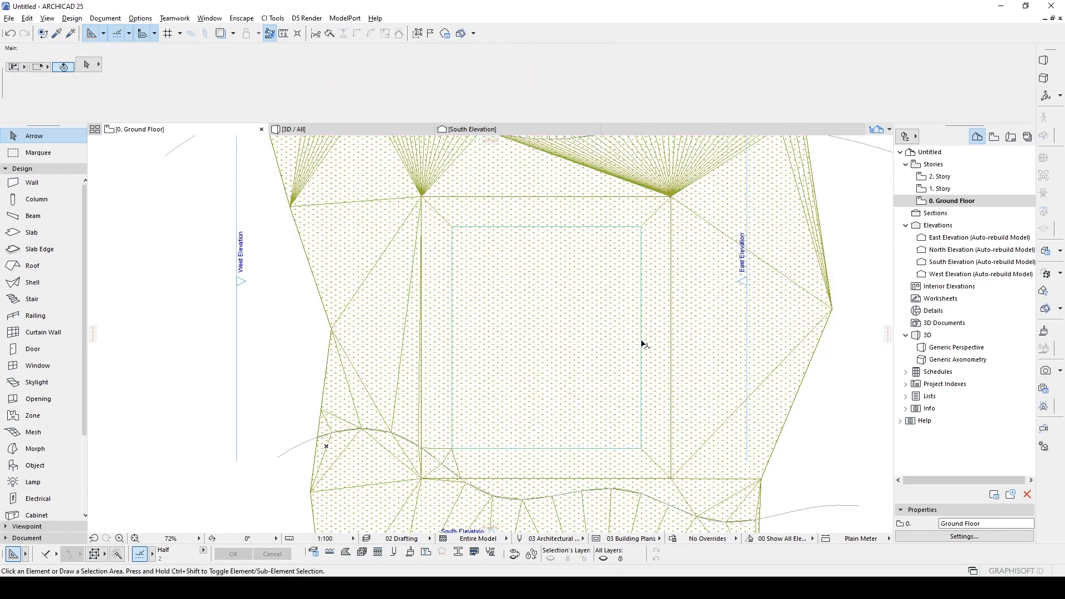
- Set the mesh points along the slab's outline to height 150 using Apply to All
click(641, 226)
click(707, 280)
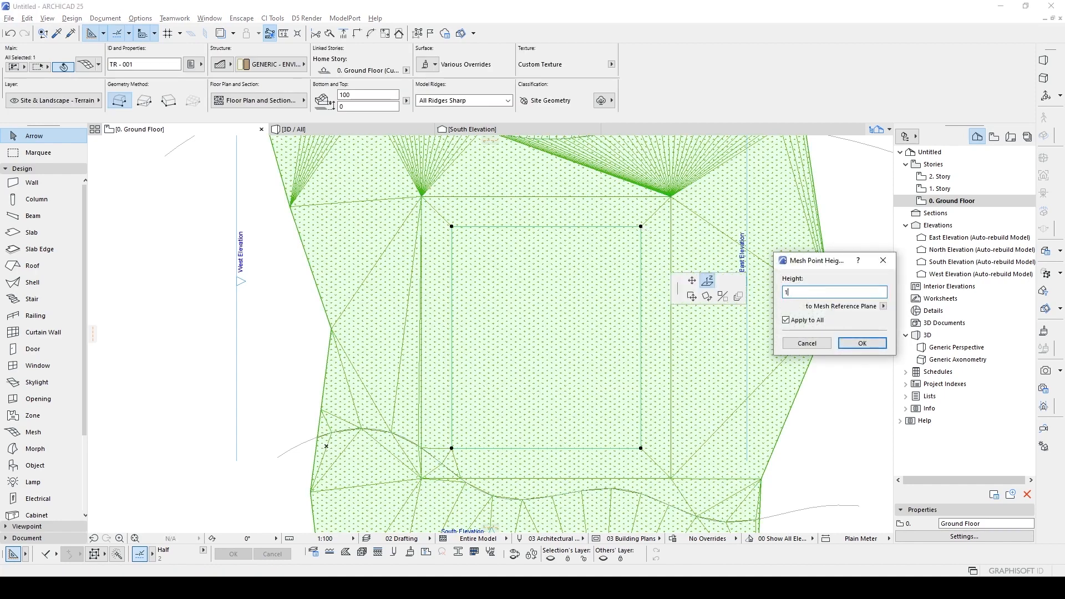
text(150)
click(856, 343)
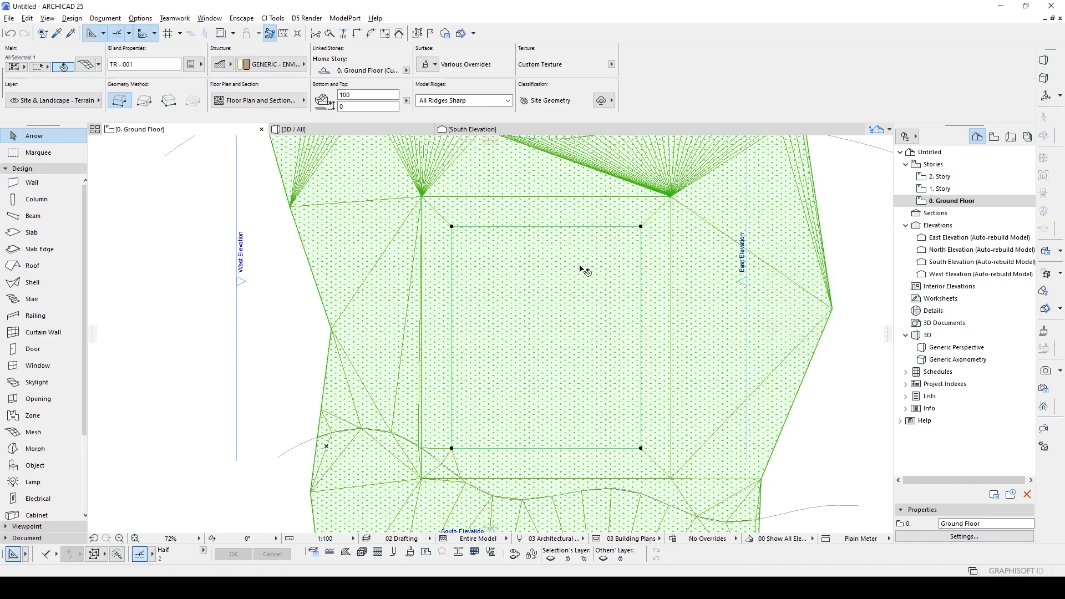
- Set the slab's elevation to the home story to 175 and inspect in 3D how it sits on the terrain
click(612, 242)
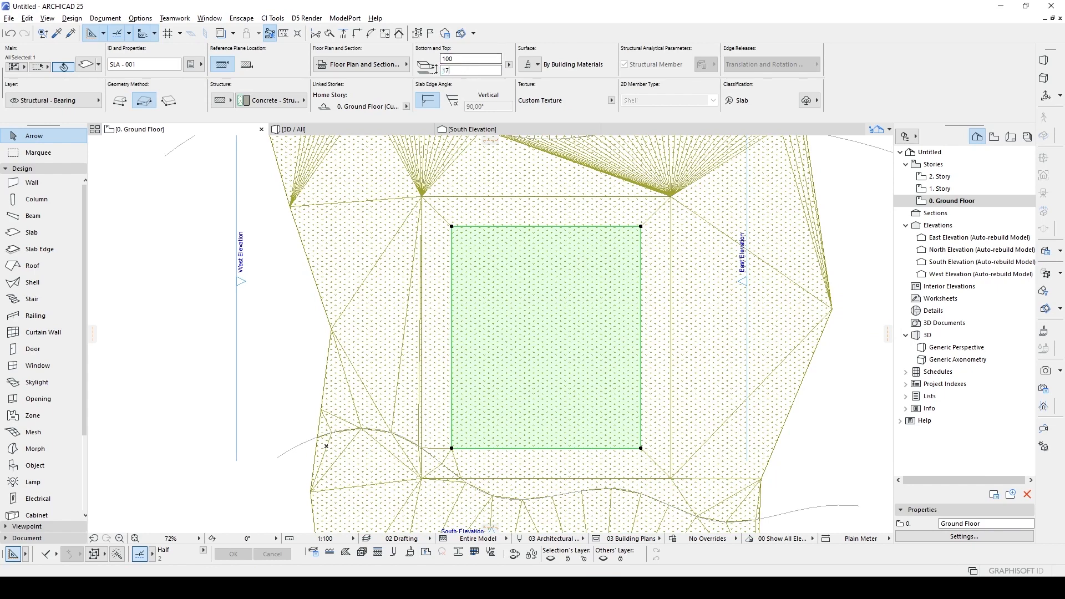
key(F3)
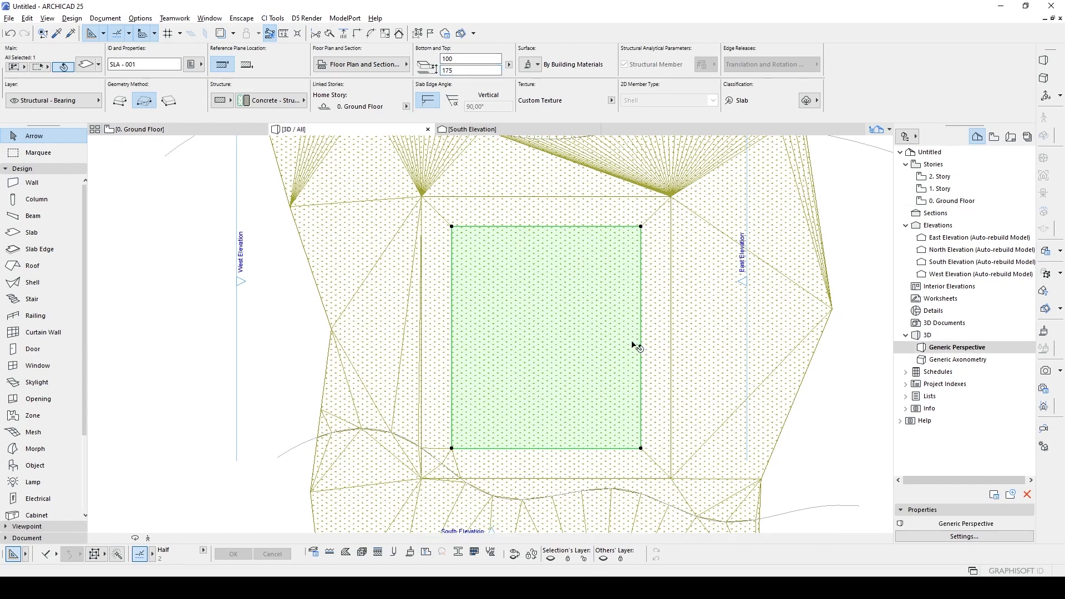
shift+middle_drag(536, 345, 392, 407)
scroll(285, 330, up, 3)
middle_drag(285, 330, 466, 340)
click(465, 340)
shift+middle_drag(560, 355, 438, 377)
scroll(390, 285, down, 3)
key(Escape)
shift+middle_drag(389, 285, 399, 244)
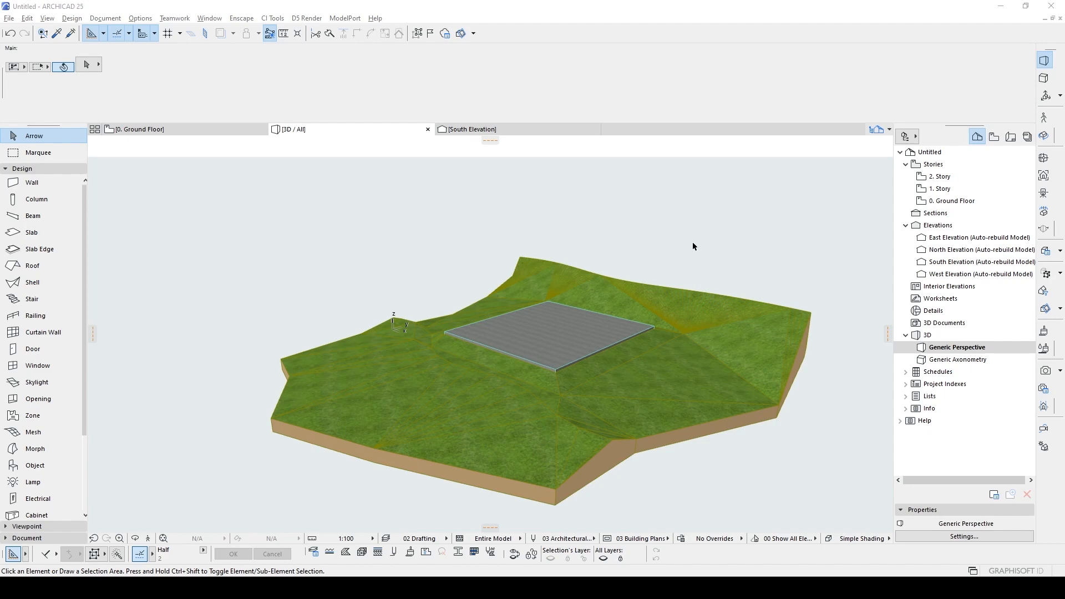
- Enable 3D Cutaway and place vertical cutting planes on four sides of the terrain around the slab, finalizing the cut
click(461, 35)
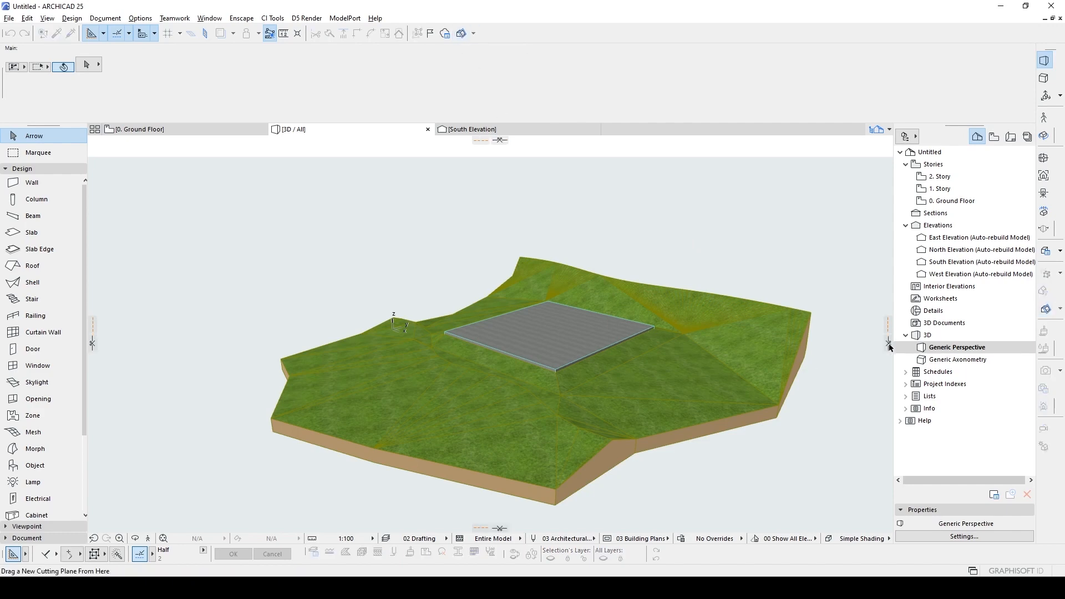
drag(888, 342, 655, 300)
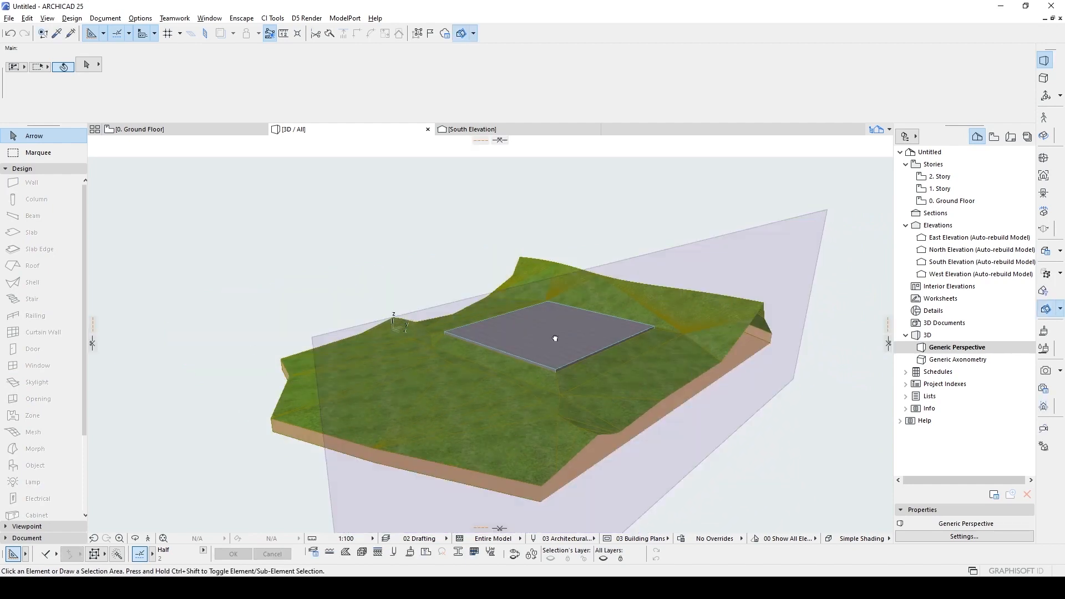
shift+middle_drag(556, 338, 404, 331)
shift+middle_drag(233, 299, 484, 261)
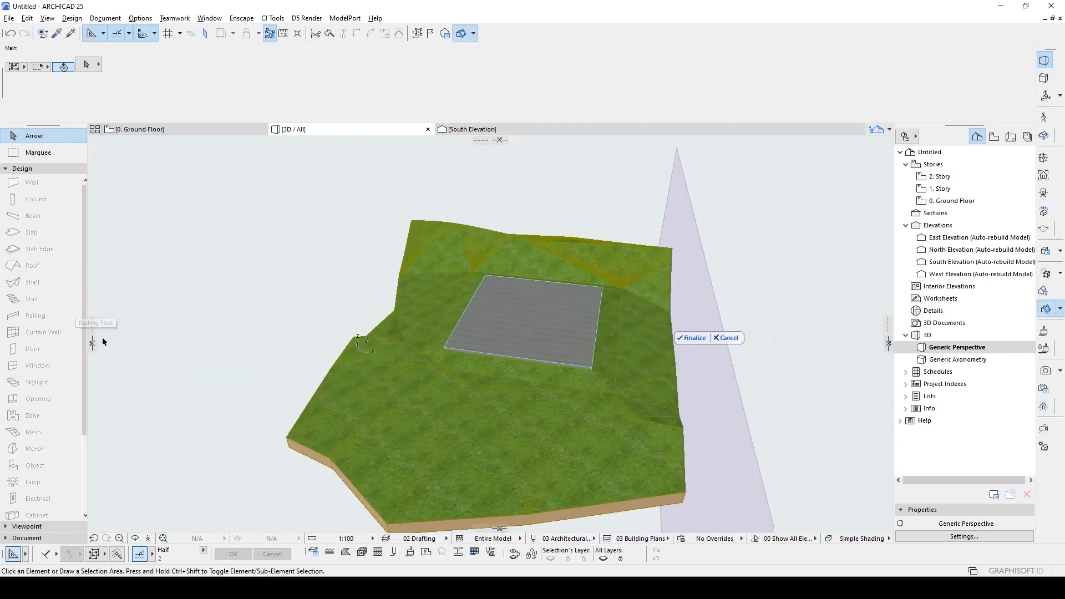
drag(94, 343, 409, 383)
shift+middle_drag(516, 383, 209, 400)
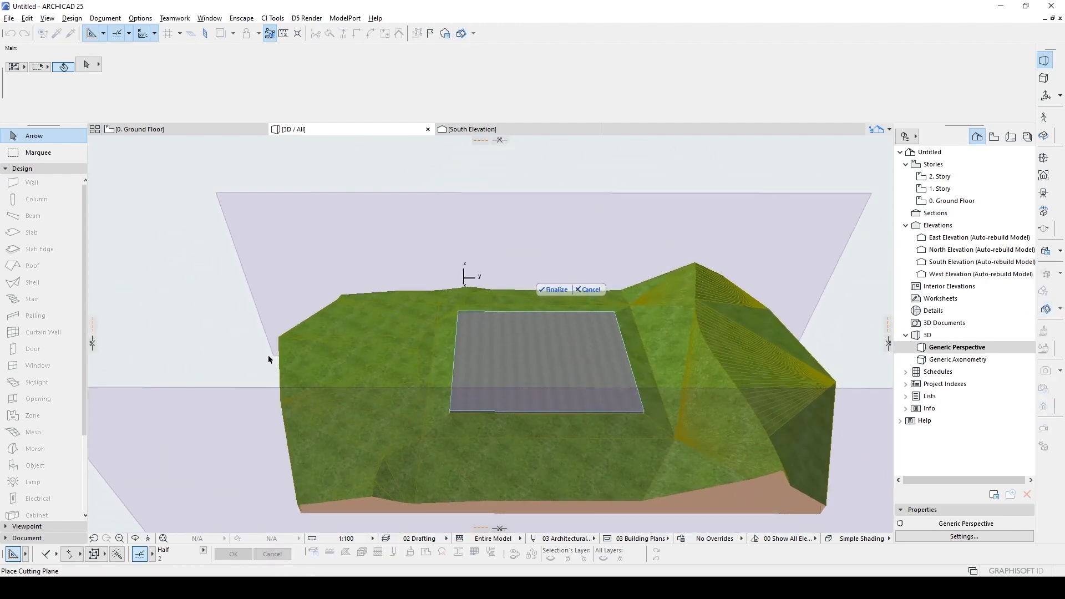
drag(268, 359, 355, 366)
mouse_move(656, 375)
shift+middle_down()
mouse_move(591, 321)
mouse_move(851, 342)
shift+middle_up()
mouse_move(877, 345)
mouse_down()
mouse_move(673, 321)
mouse_move(574, 326)
mouse_up()
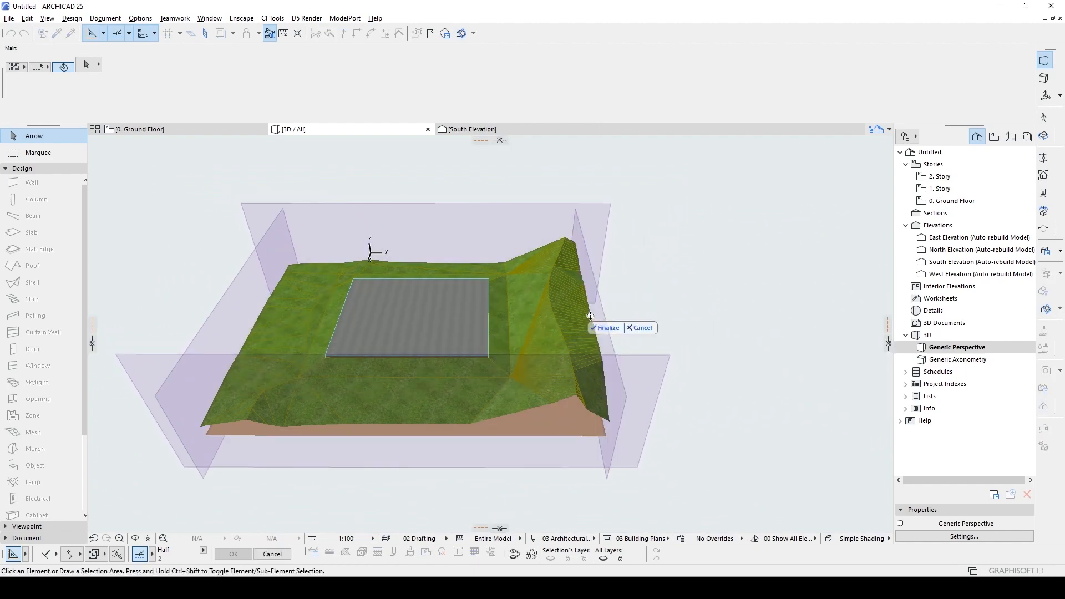
mouse_move(703, 294)
mouse_down()
mouse_move(357, 349)
mouse_move(802, 260)
mouse_move(613, 257)
mouse_move(690, 293)
mouse_move(754, 290)
mouse_move(540, 300)
mouse_up()
key(o)
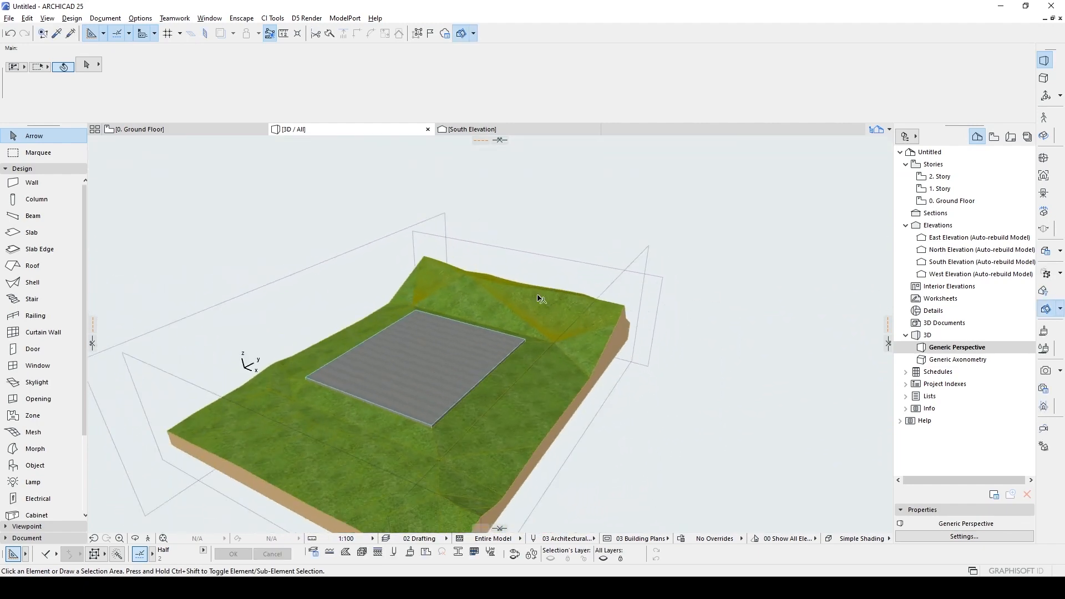
- Turn off the 3D Cutaway so the whole terrain is displayed, and select the mesh
click(468, 304)
click(459, 33)
mouse_move(517, 376)
mouse_down()
mouse_move(515, 394)
mouse_move(502, 371)
mouse_up()
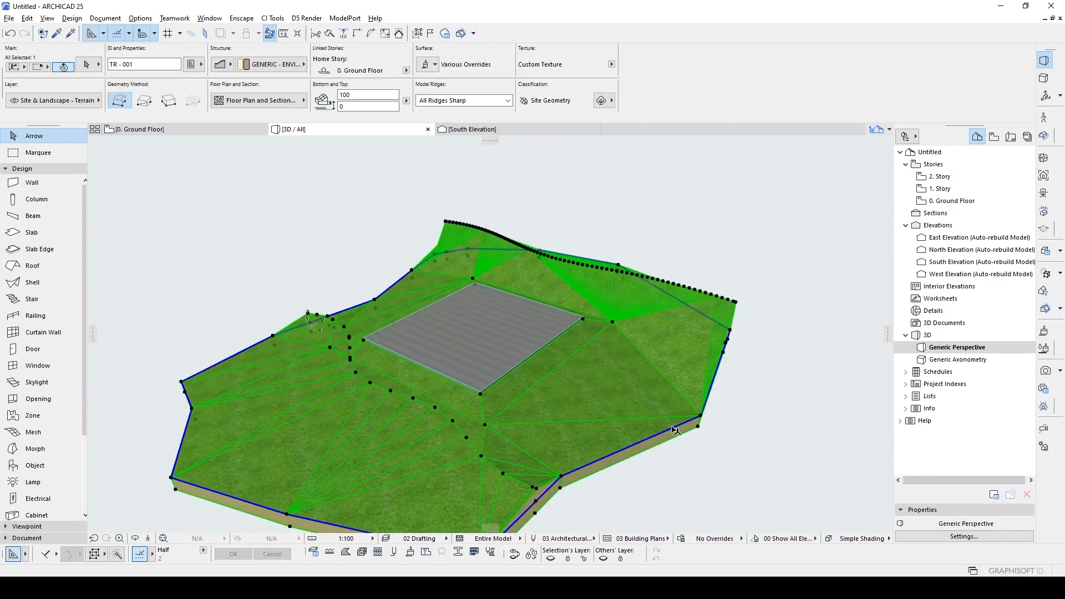
click(699, 427)
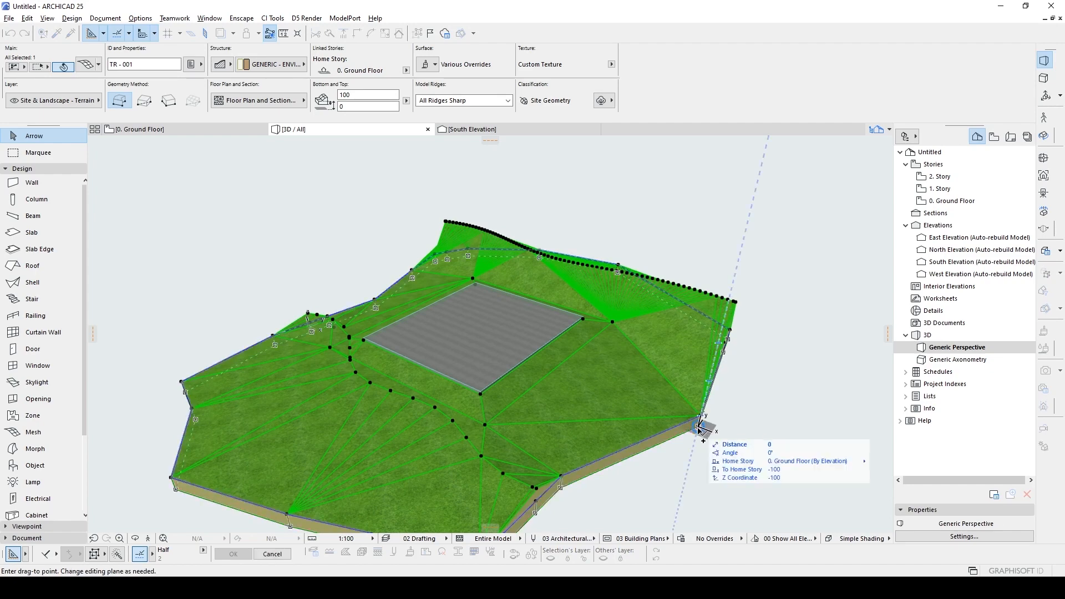
key(Escape)
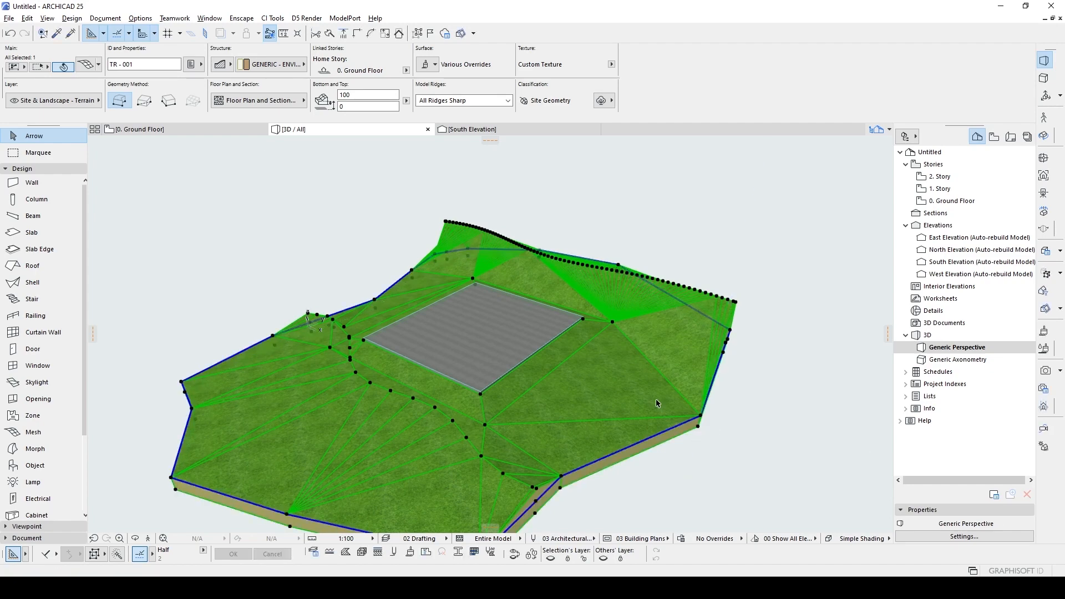
click(71, 103)
click(193, 108)
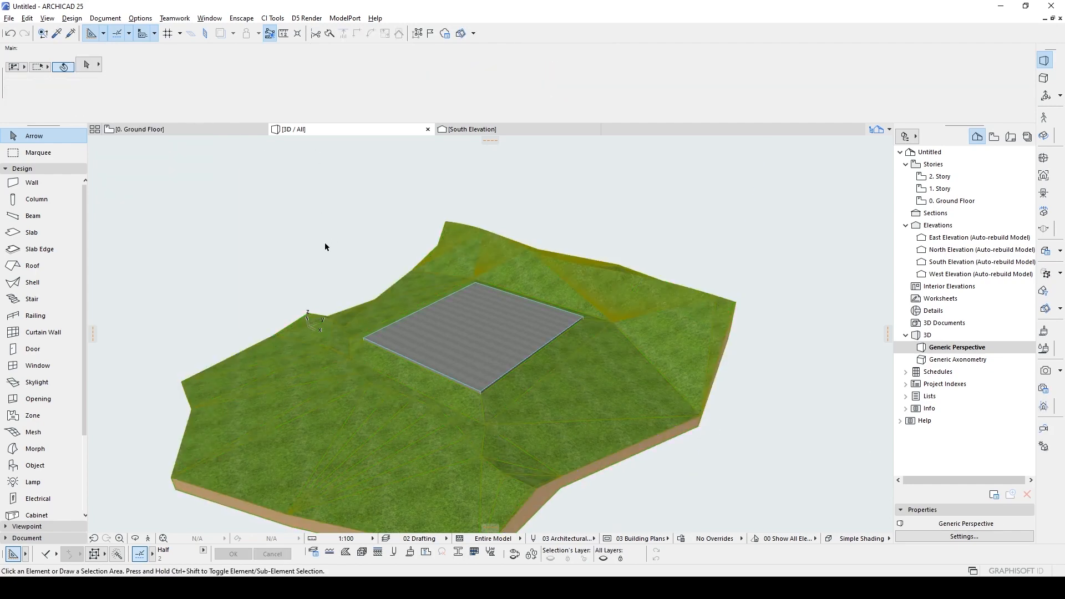
click(309, 336)
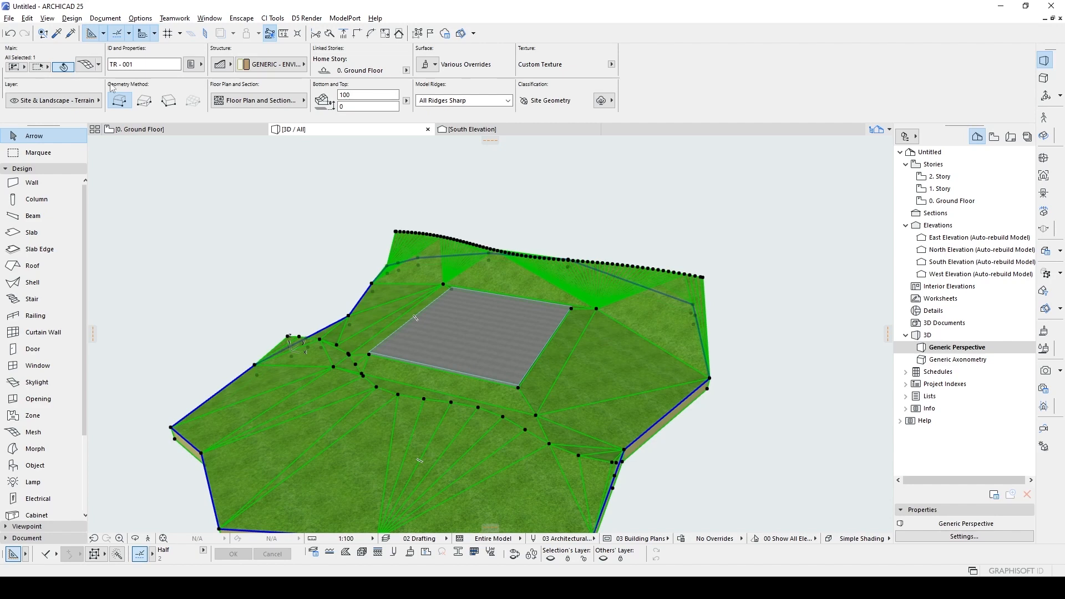
click(81, 101)
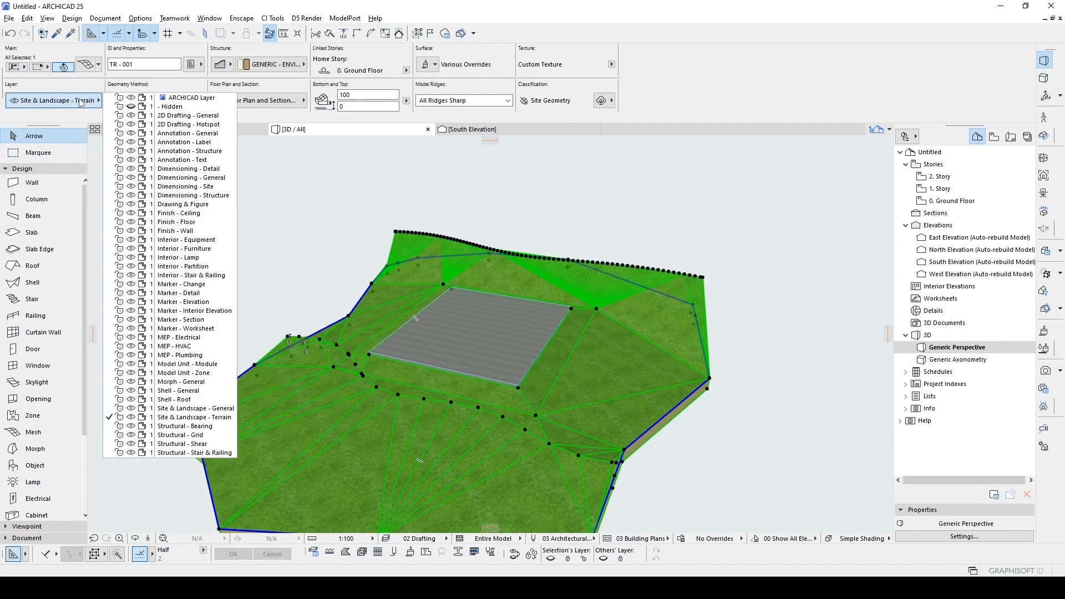
click(641, 234)
click(641, 234)
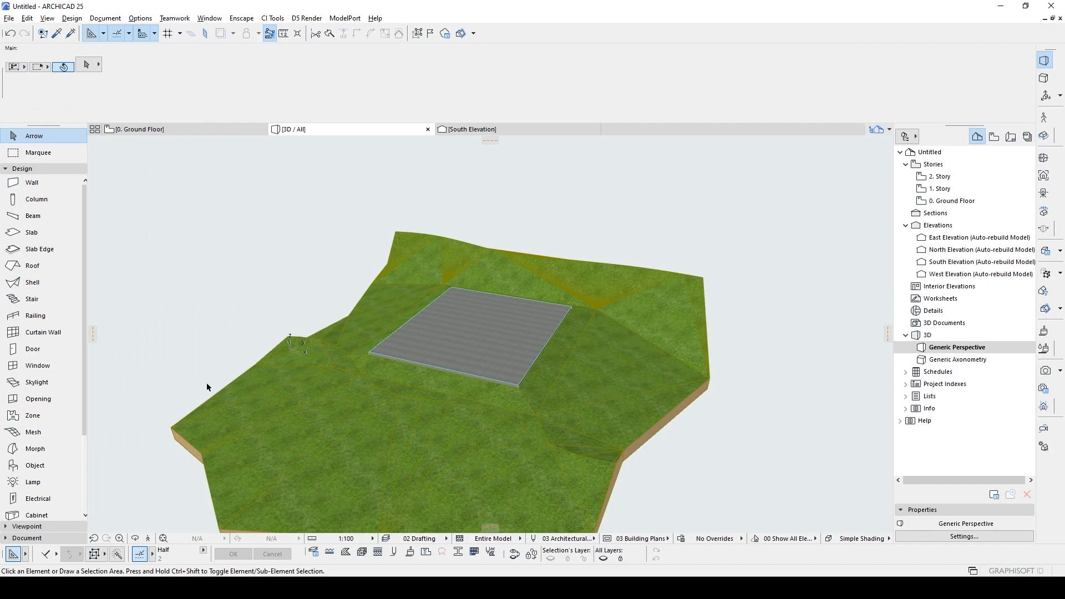
- On the ground floor plan, split the terrain mesh along a vertical line west of the slab and delete the outer strip
click(333, 404)
key(F2)
scroll(377, 327, down, 4)
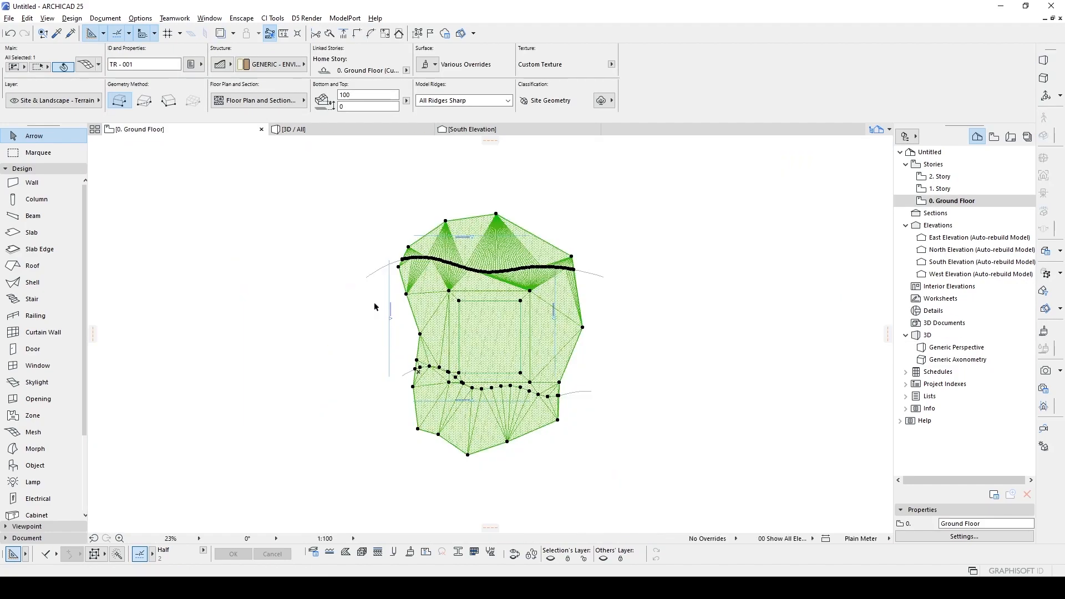
scroll(455, 352, up, 2)
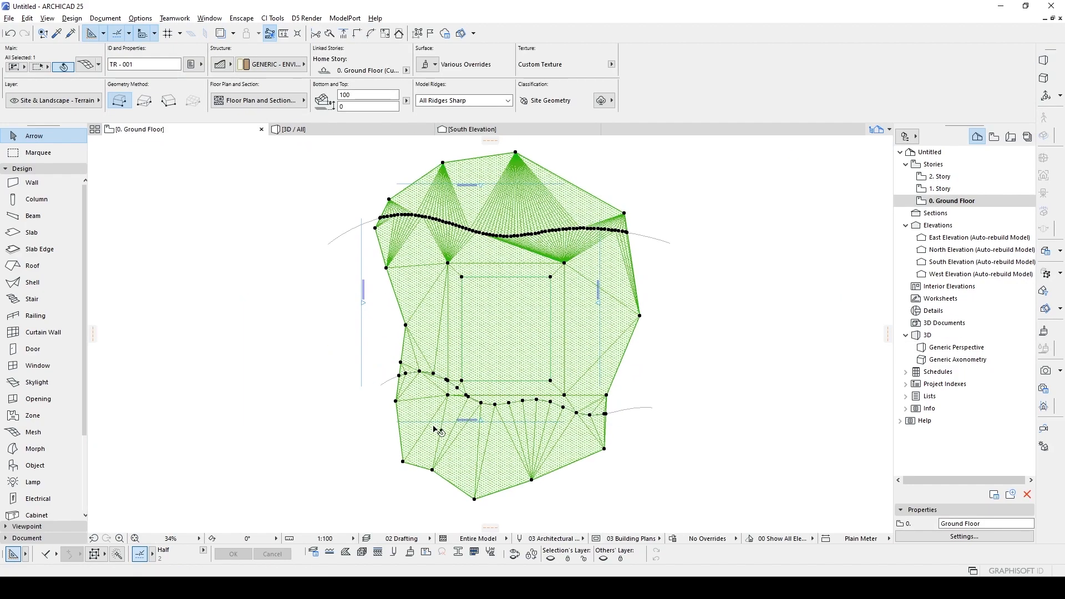
click(332, 35)
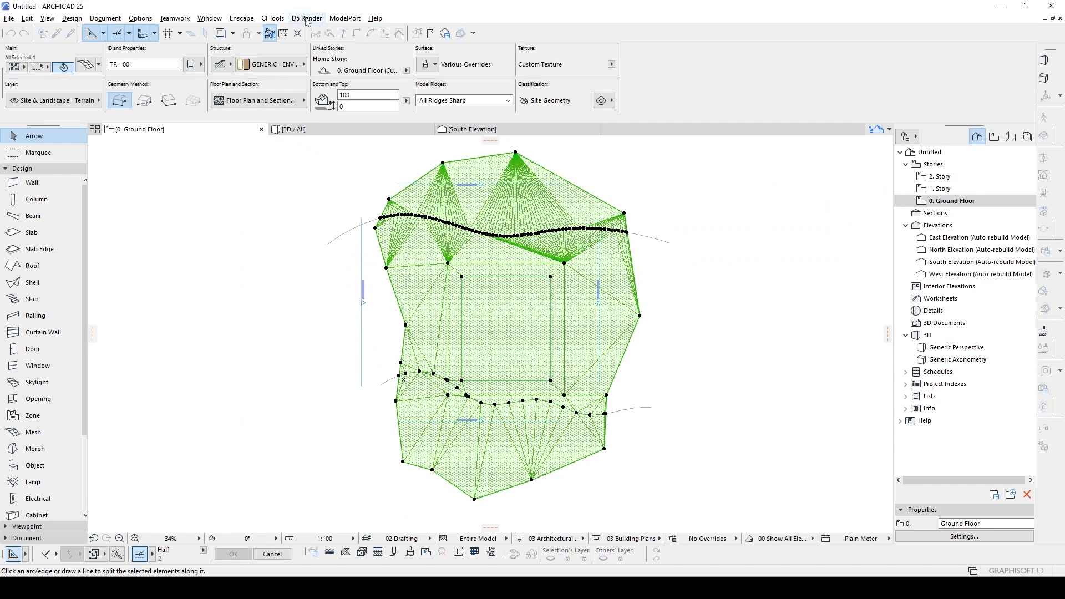
click(422, 497)
click(422, 158)
click(324, 190)
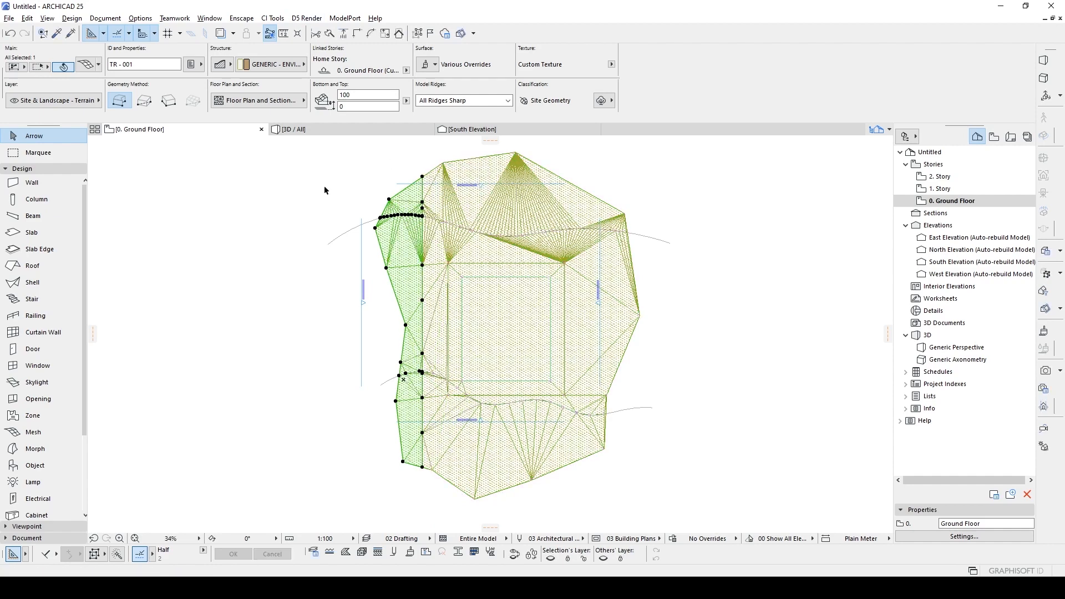
key(Delete)
- Split the mesh along a vertical line east of the slab and delete the outer strip
click(473, 209)
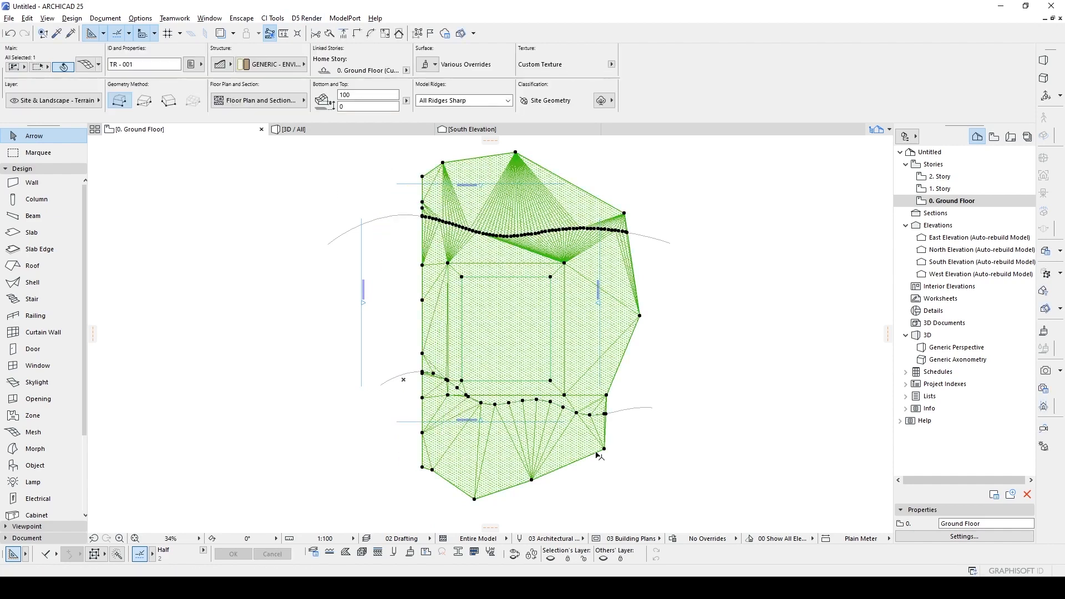
click(596, 494)
click(596, 191)
click(561, 333)
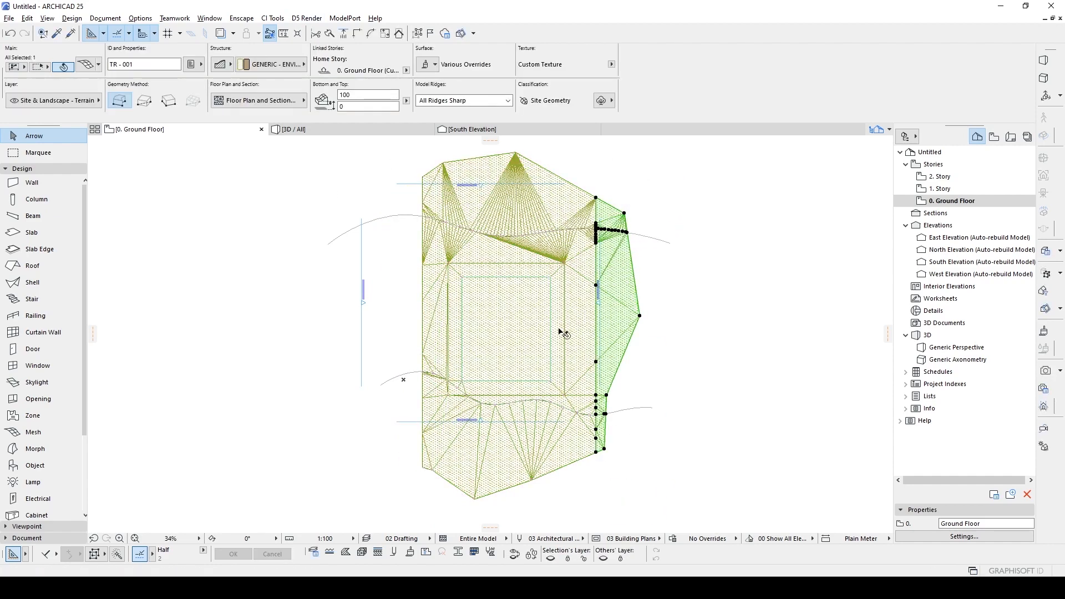
key(Delete)
- Split the mesh along a horizontal line south of the slab and delete the piece below it
click(483, 435)
click(619, 437)
click(354, 437)
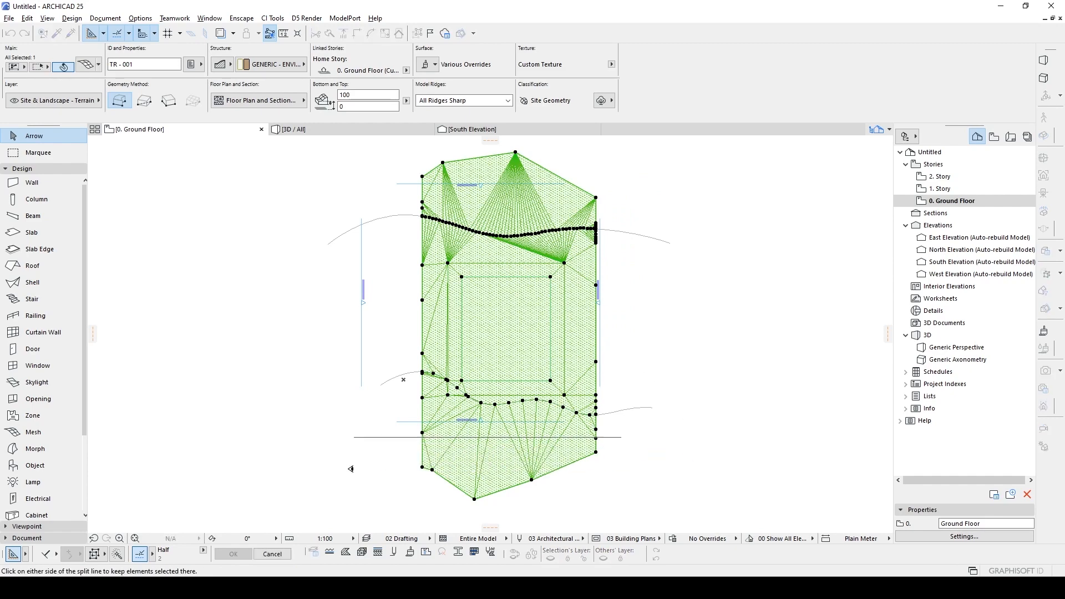
click(351, 469)
key(Delete)
- Split the mesh along a horizontal line north of the slab and delete the piece above it
click(506, 200)
key(ctrl+/)
click(613, 218)
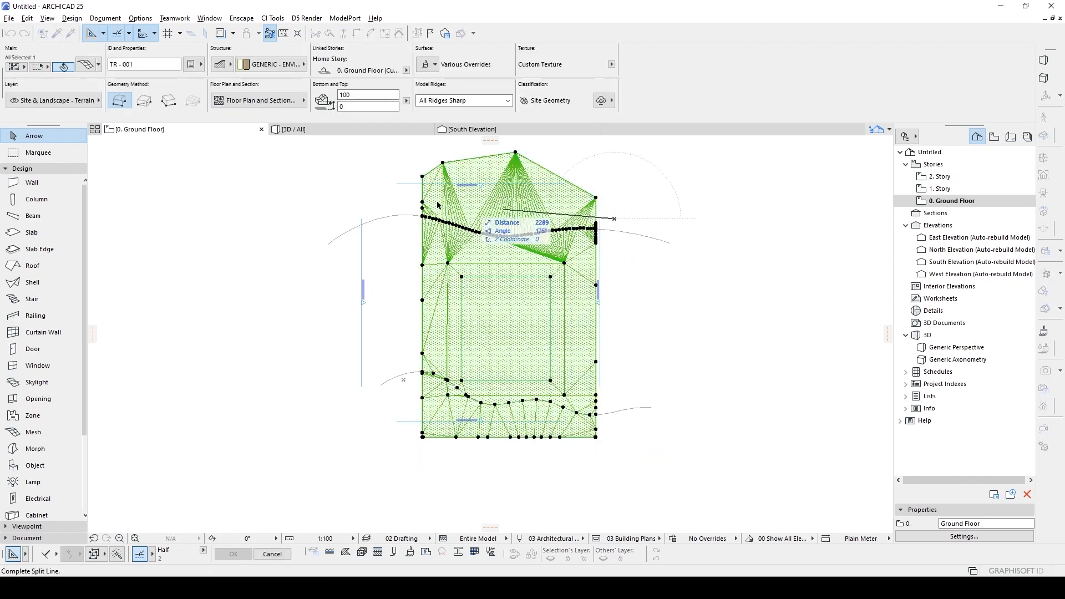
click(409, 204)
click(351, 188)
key(Delete)
- Examine the trimmed rectangular terrain and its slab in 3D
key(F3)
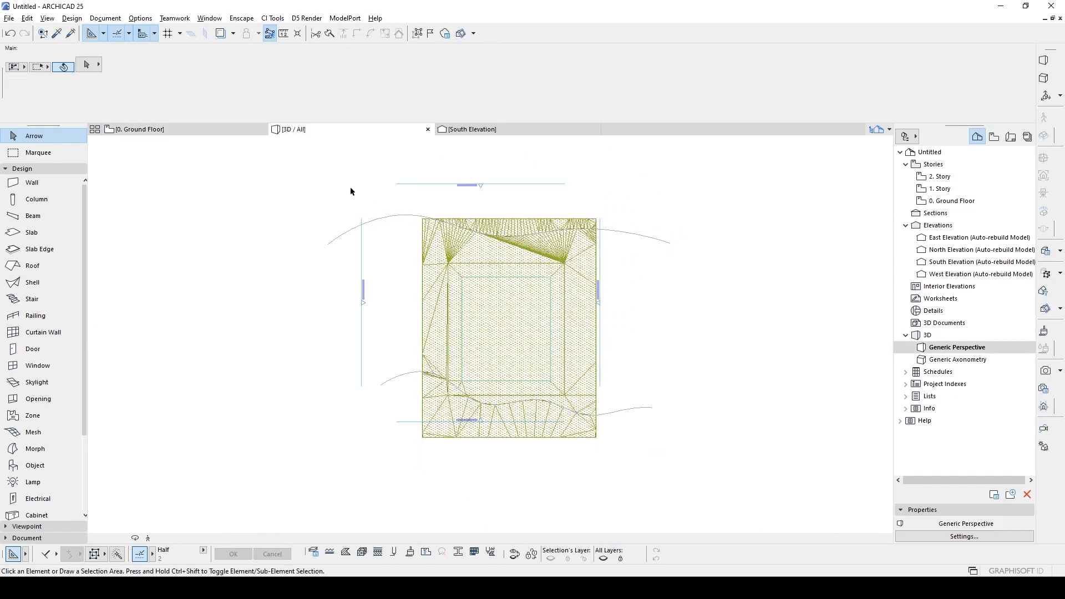
click(462, 36)
drag(546, 316, 532, 348)
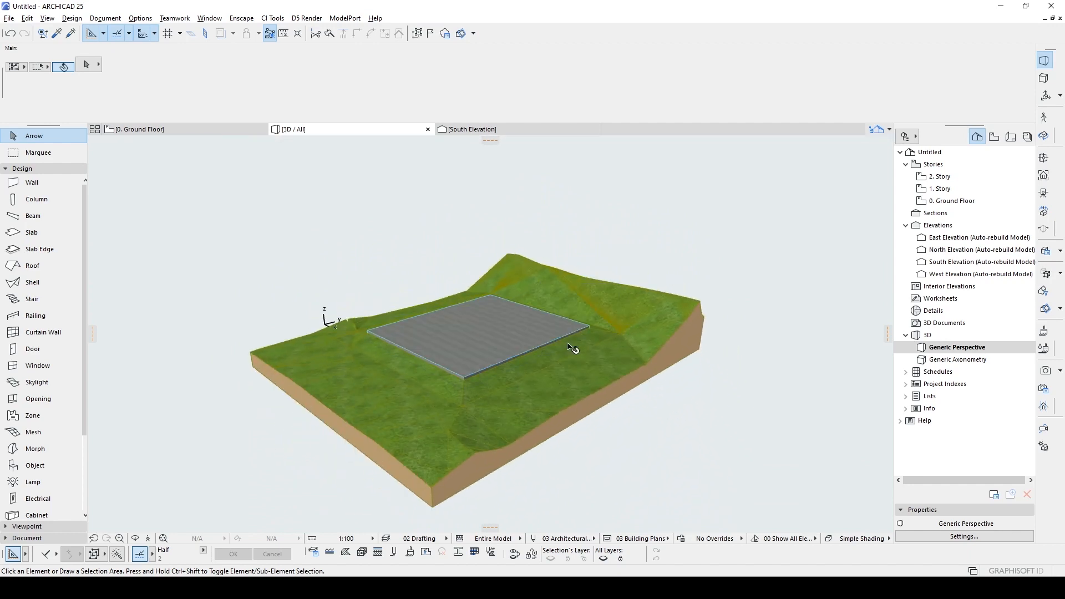
drag(670, 344, 774, 318)
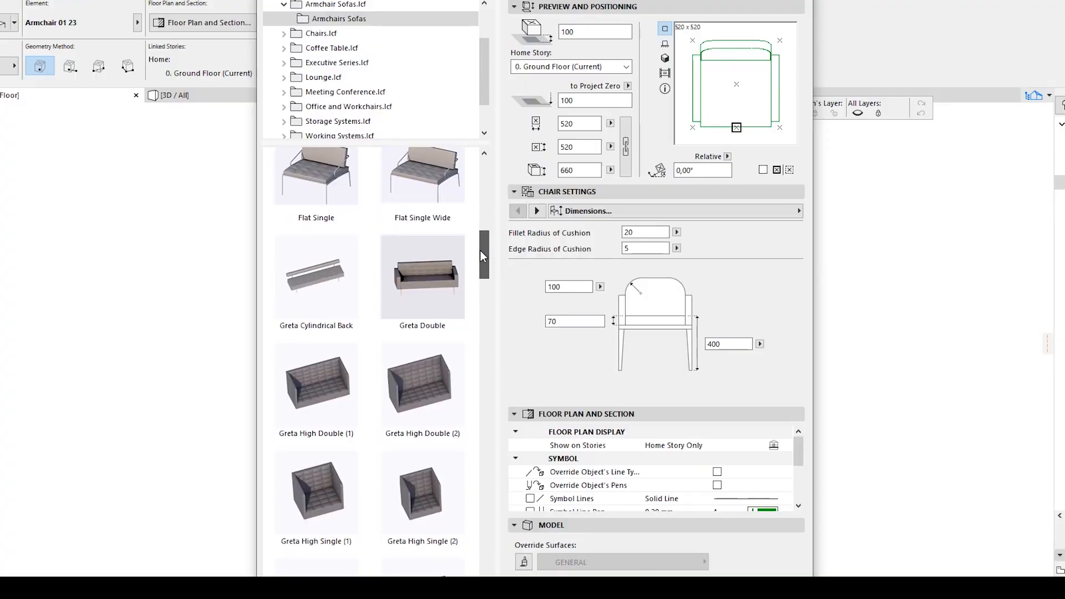
- Browse the Armchairs Sofas and Chairs object libraries, and view the office desk and curtain models in 3D and plan
scroll(422, 388, down, 10)
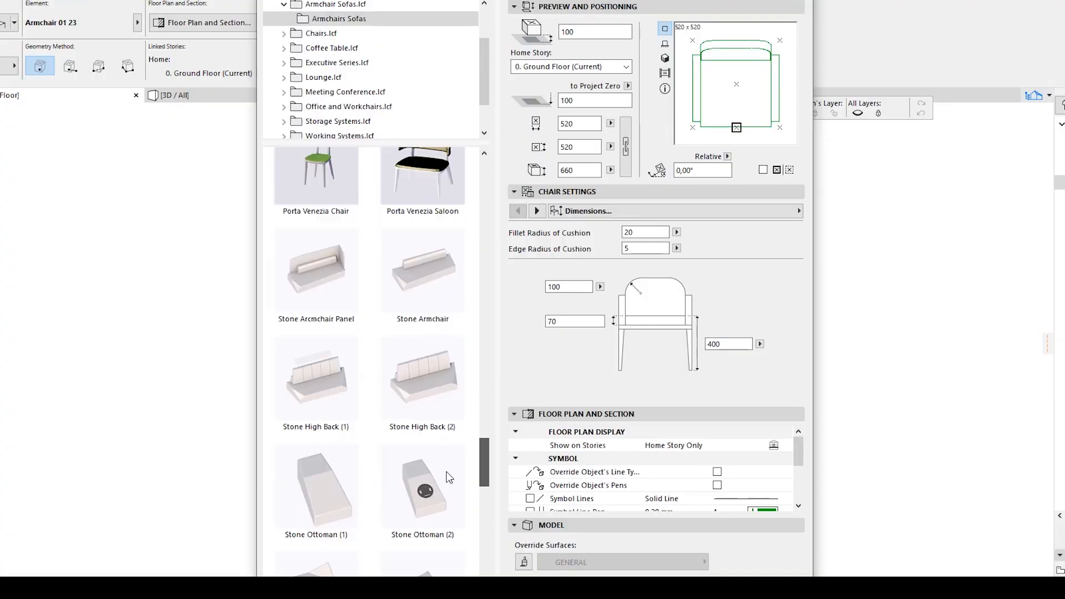
click(320, 34)
drag(485, 174, 469, 281)
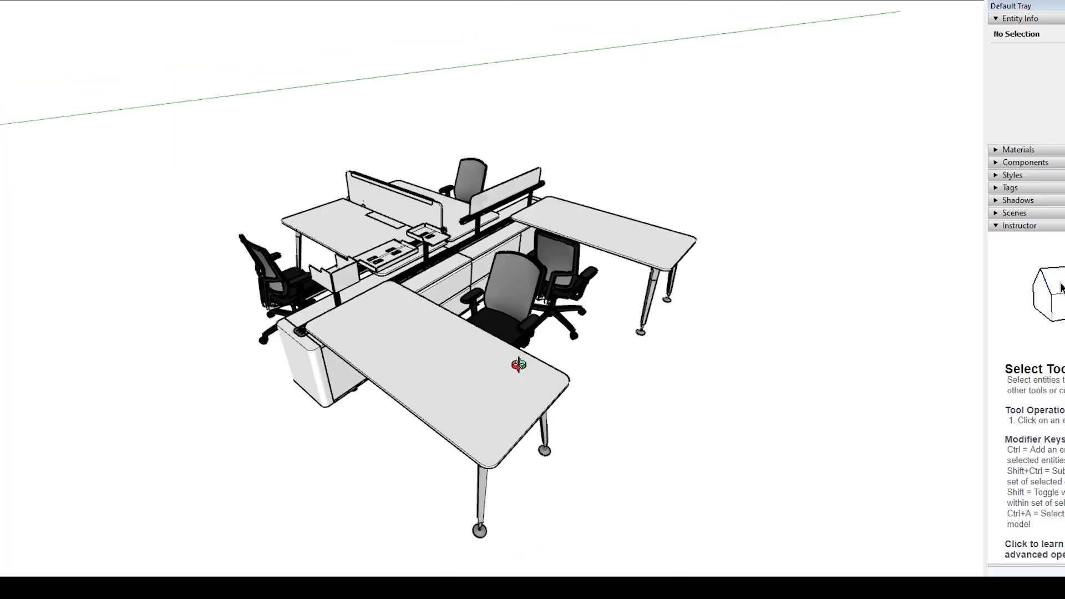
mouse_move(515, 494)
middle_down()
mouse_move(654, 281)
mouse_move(614, 221)
mouse_move(57, 294)
middle_up()
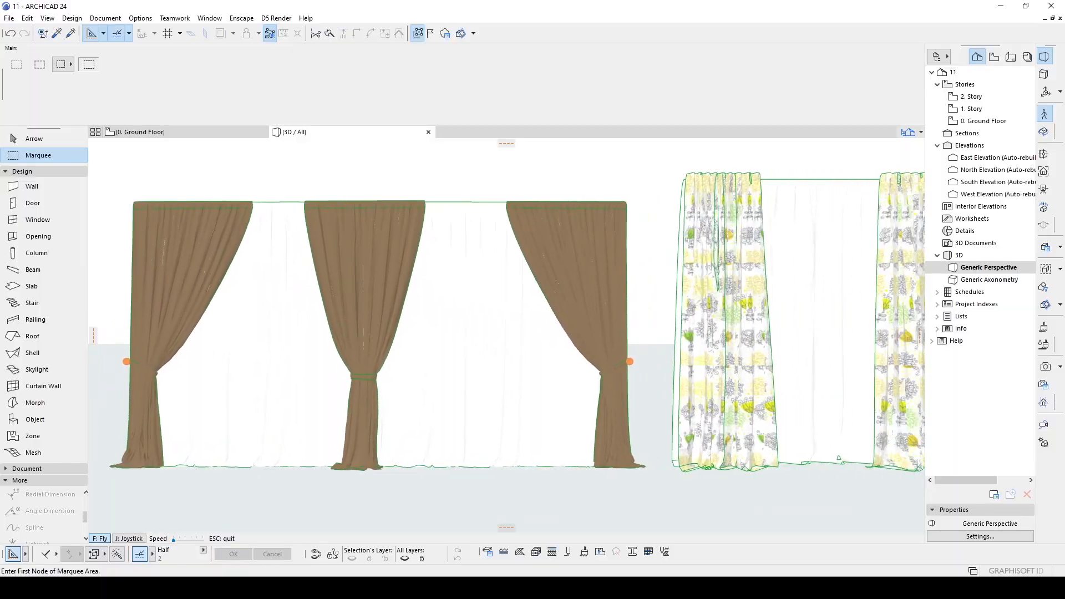
key(Right)
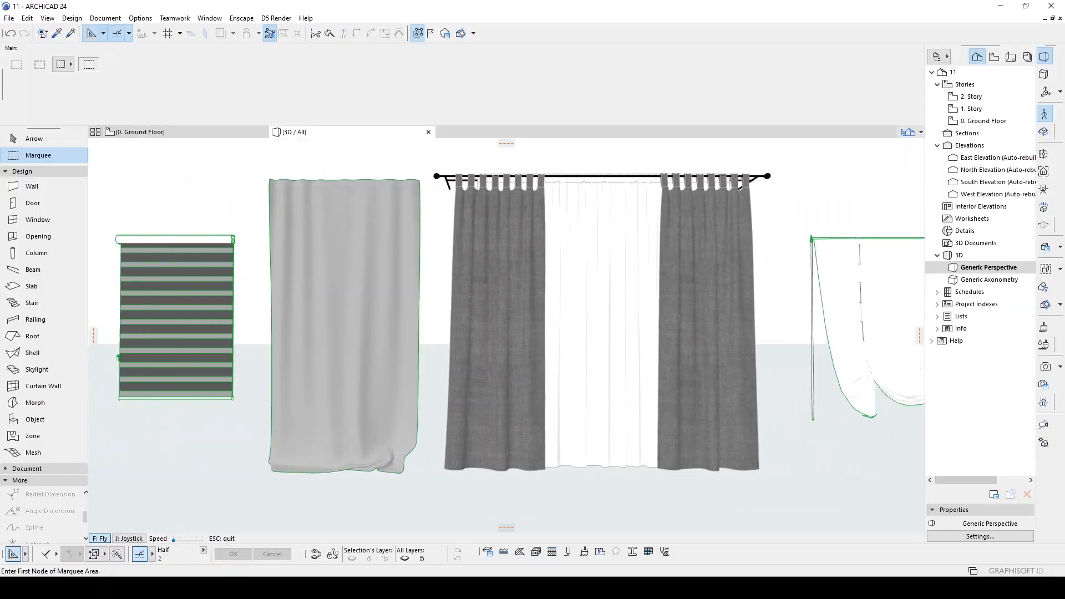
key(Right)
middle_drag(604, 486, 491, 488)
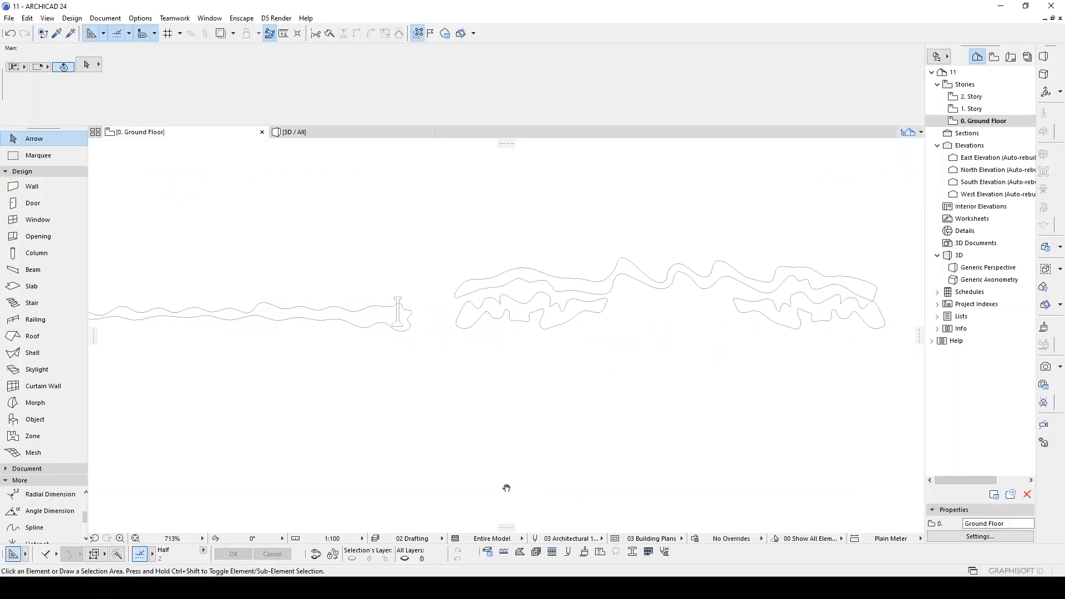
middle_drag(898, 491, 598, 476)
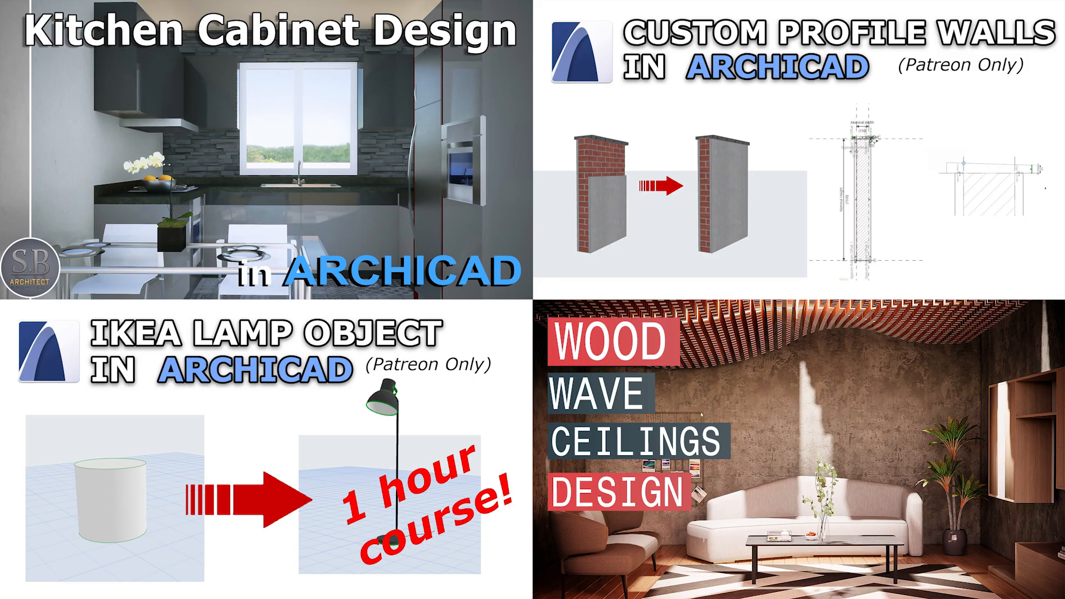